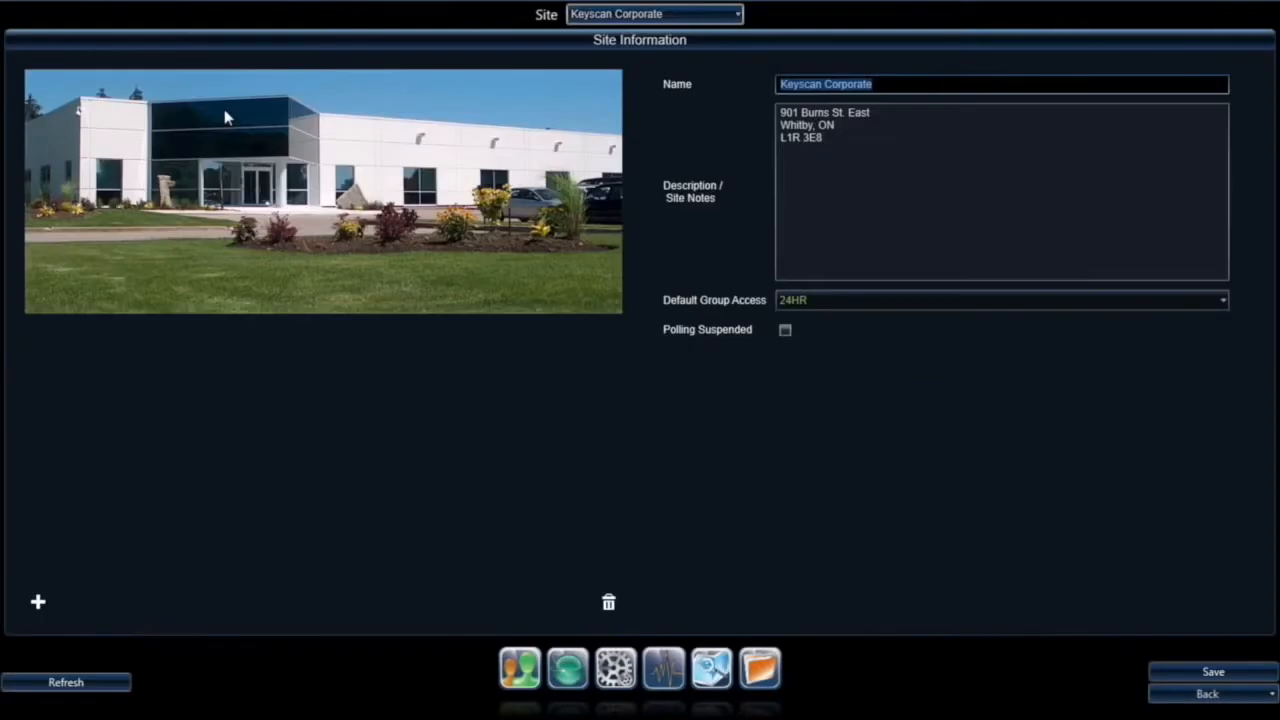
Step: Add a Wednesday 08:00–14:30 block in door setup and begin editing Group # 001's name
left_click(655, 14)
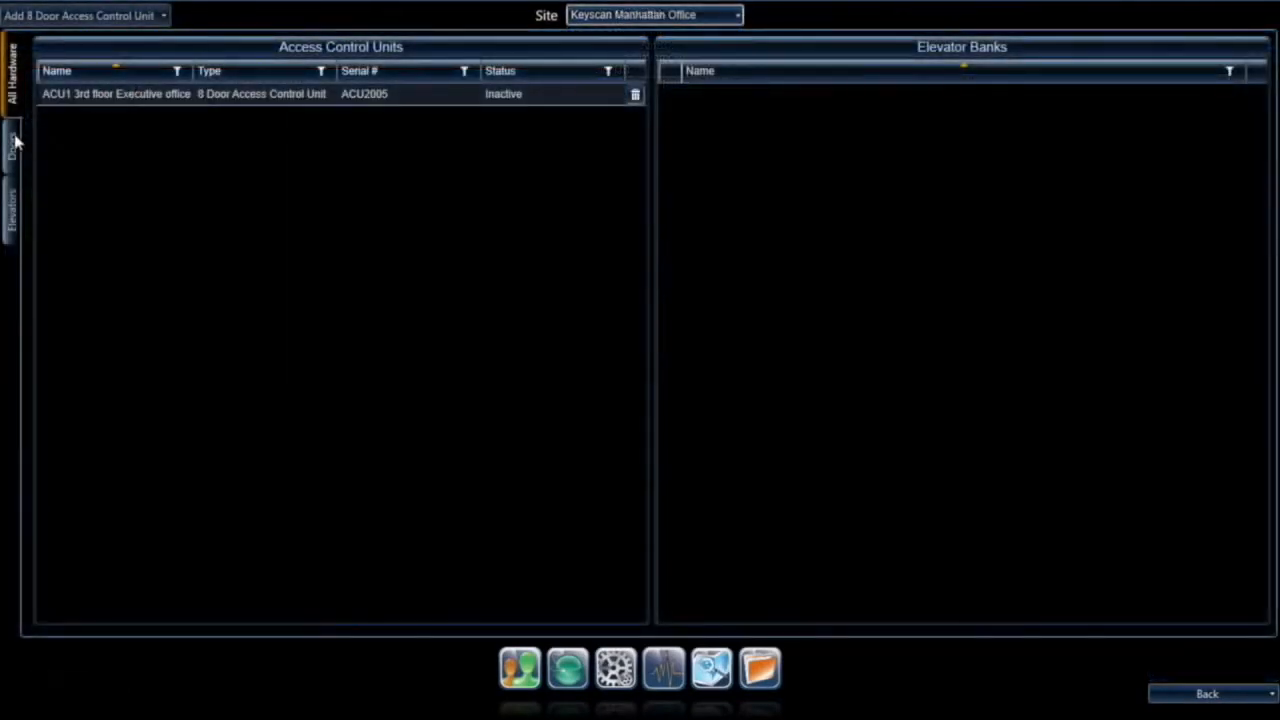
left_click(22, 152)
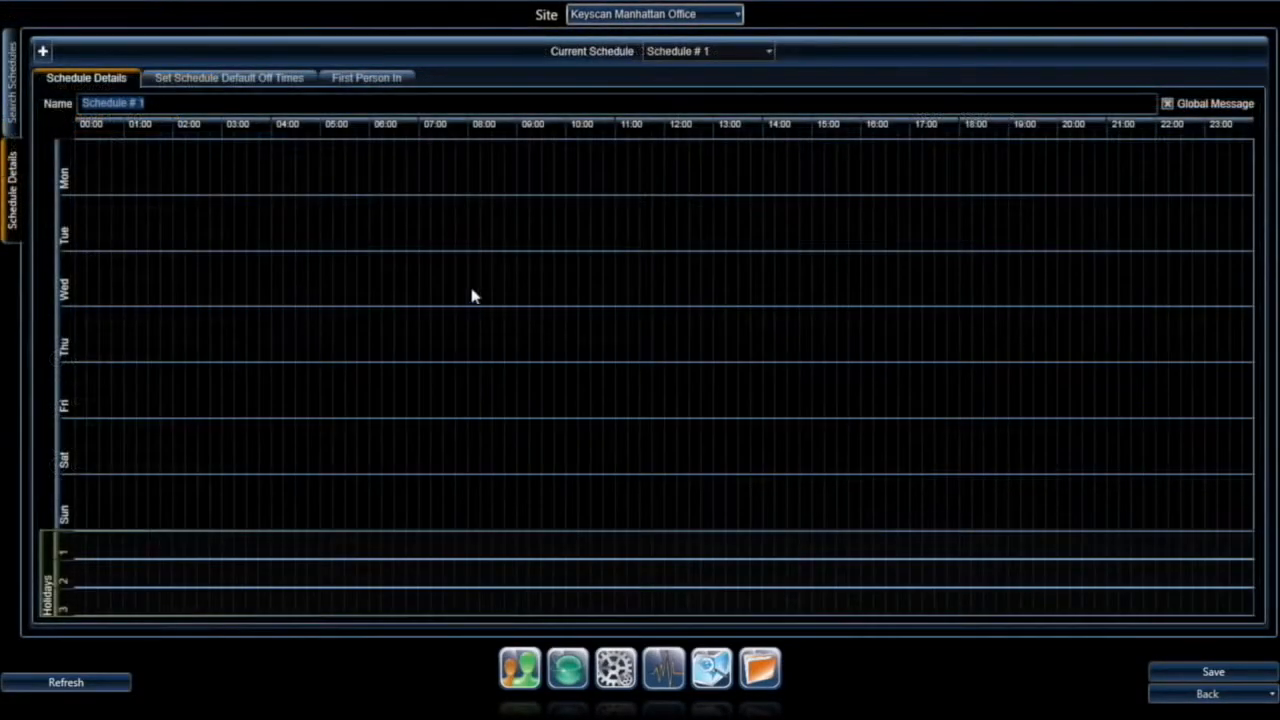
left_click_drag(471, 294, 780, 296)
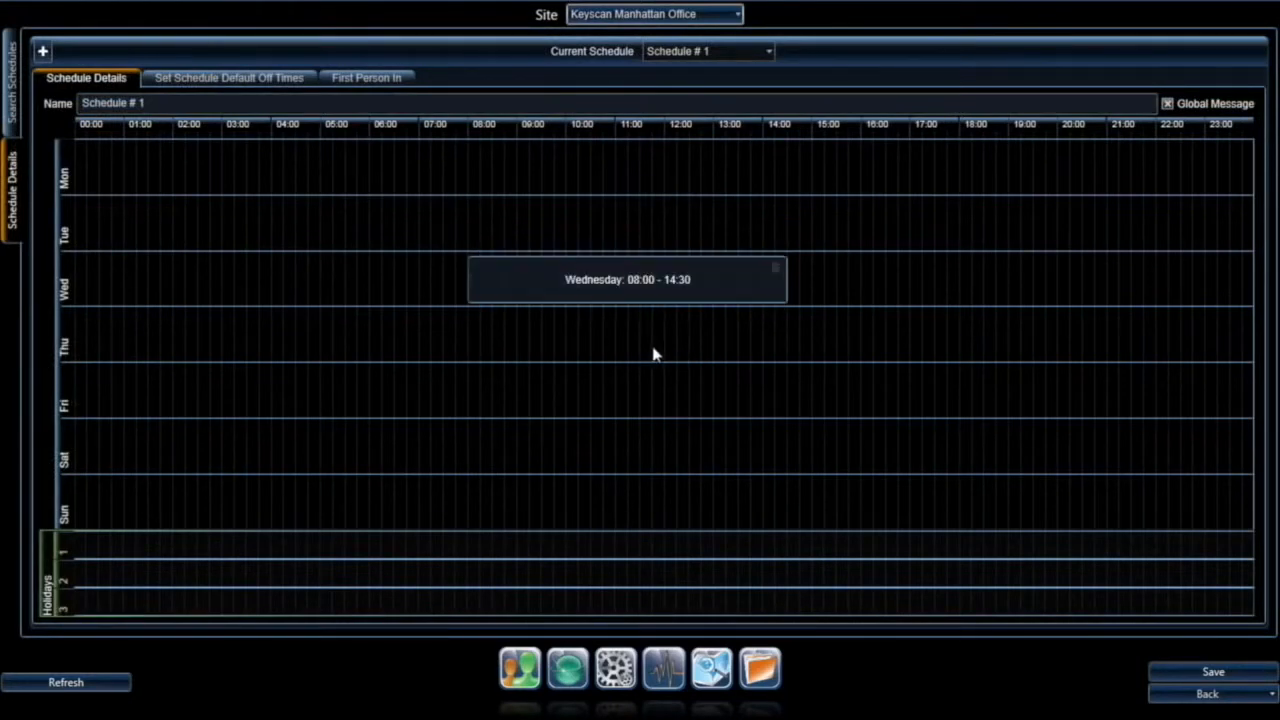
left_click(141, 469)
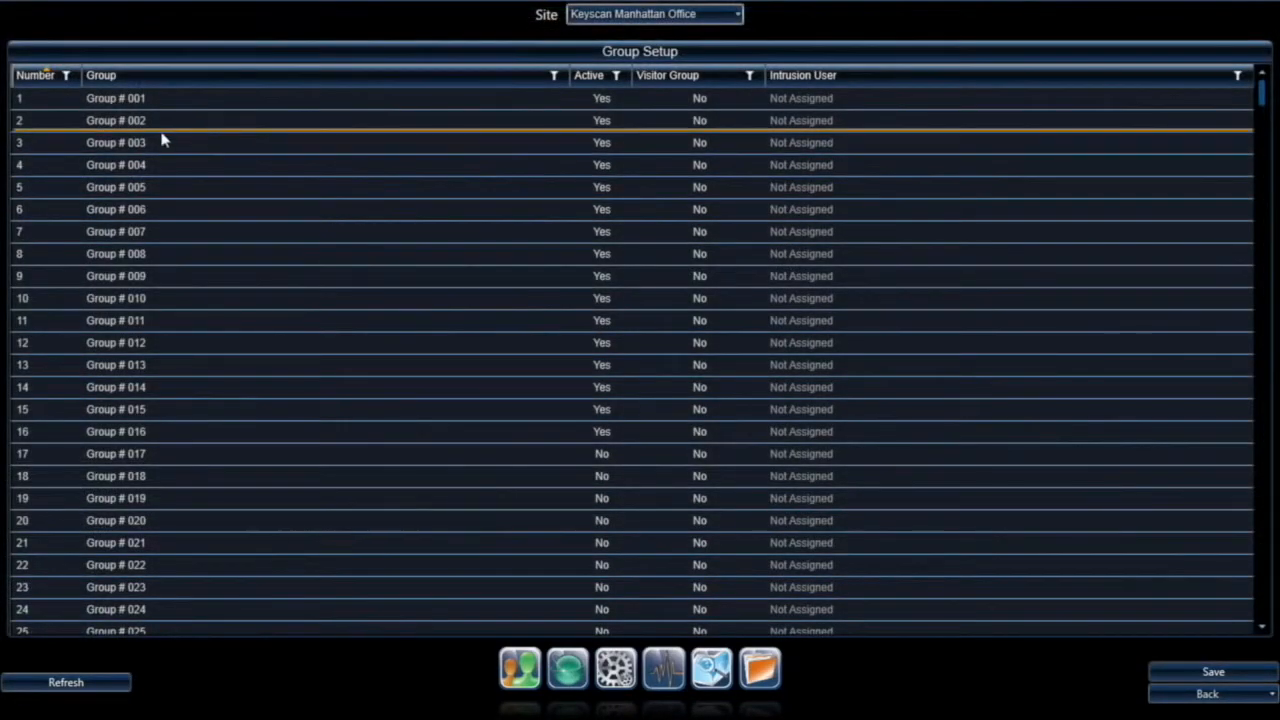
left_click(126, 98)
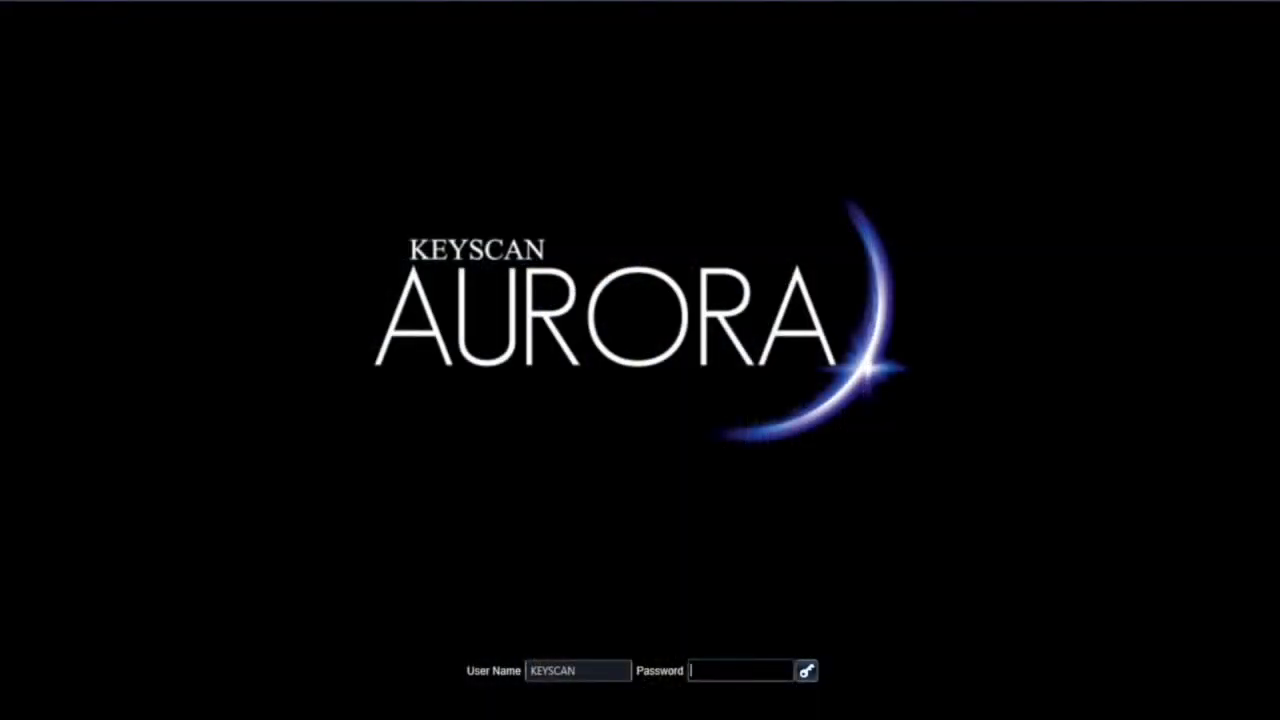
Step: Log in with the password and open Site Information Setup under Site Management
key("Return")
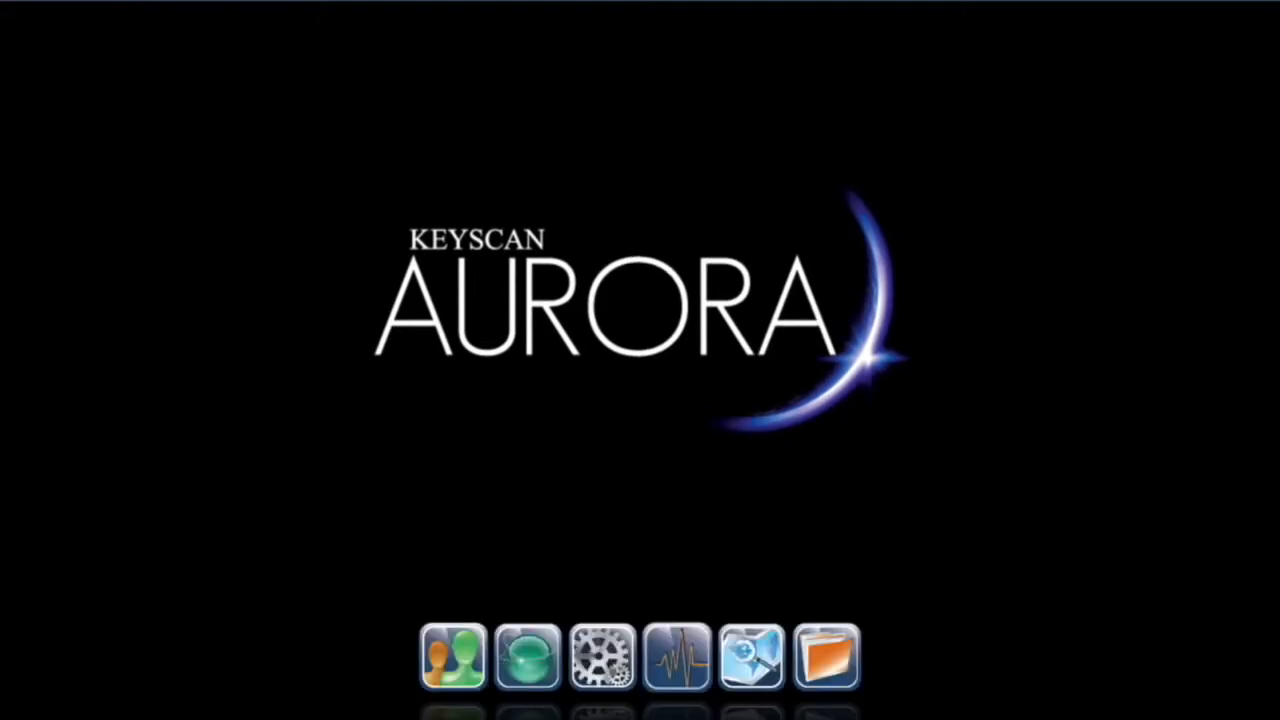
left_click(533, 666)
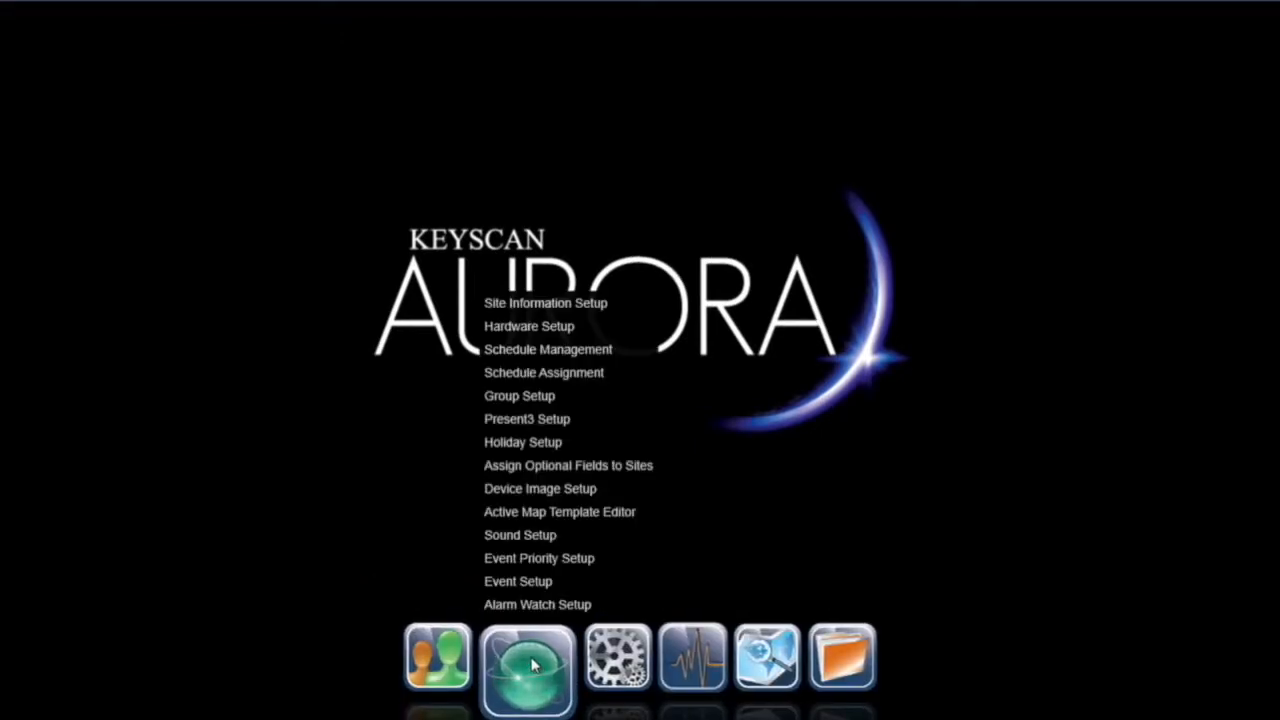
left_click(540, 302)
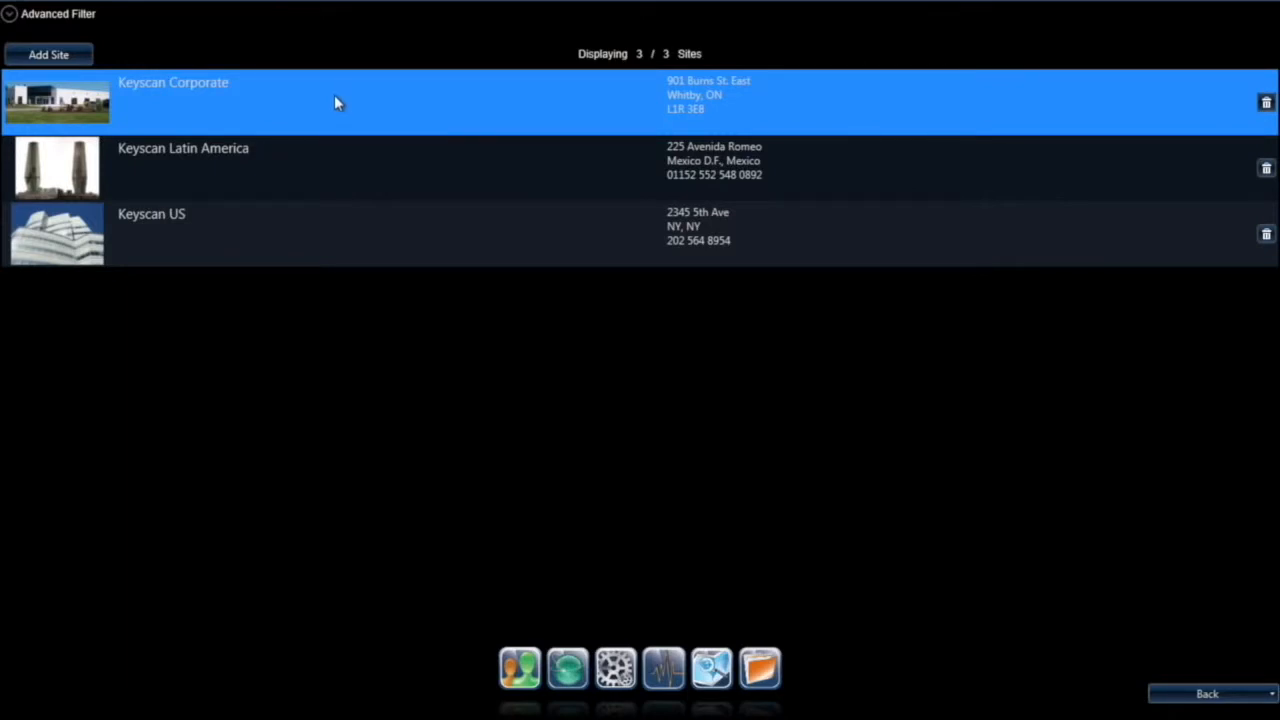
Step: Create site 'Keyscan Manhattan Office' with its street address as notes, 24HR group access, Polling Suspended toggled
left_click(50, 55)
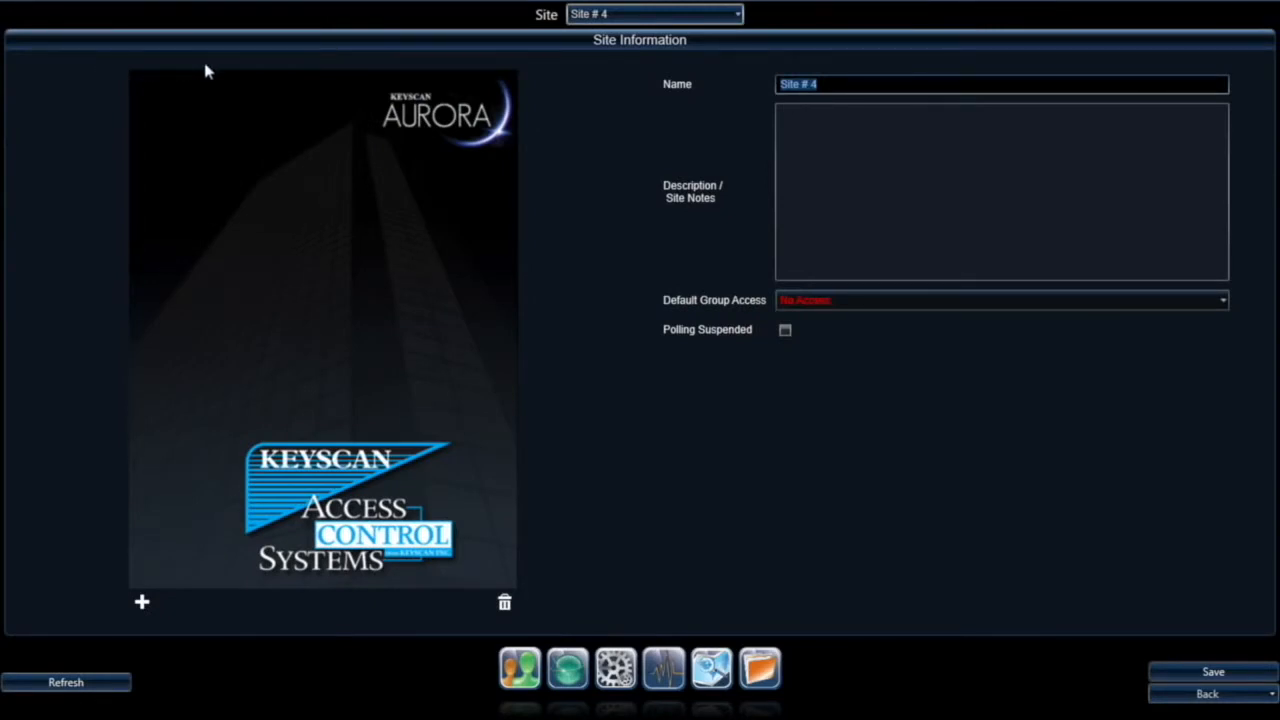
type("Keyscan Manhatt")
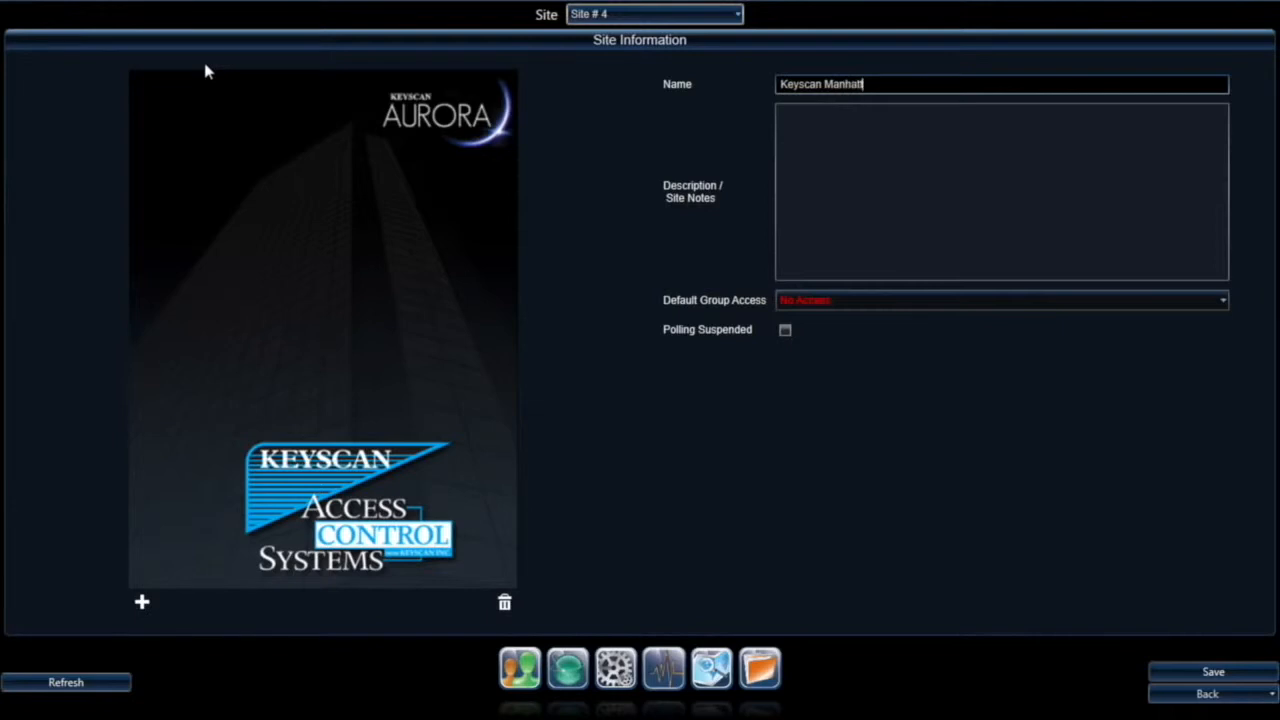
type("an Office")
key("Tab")
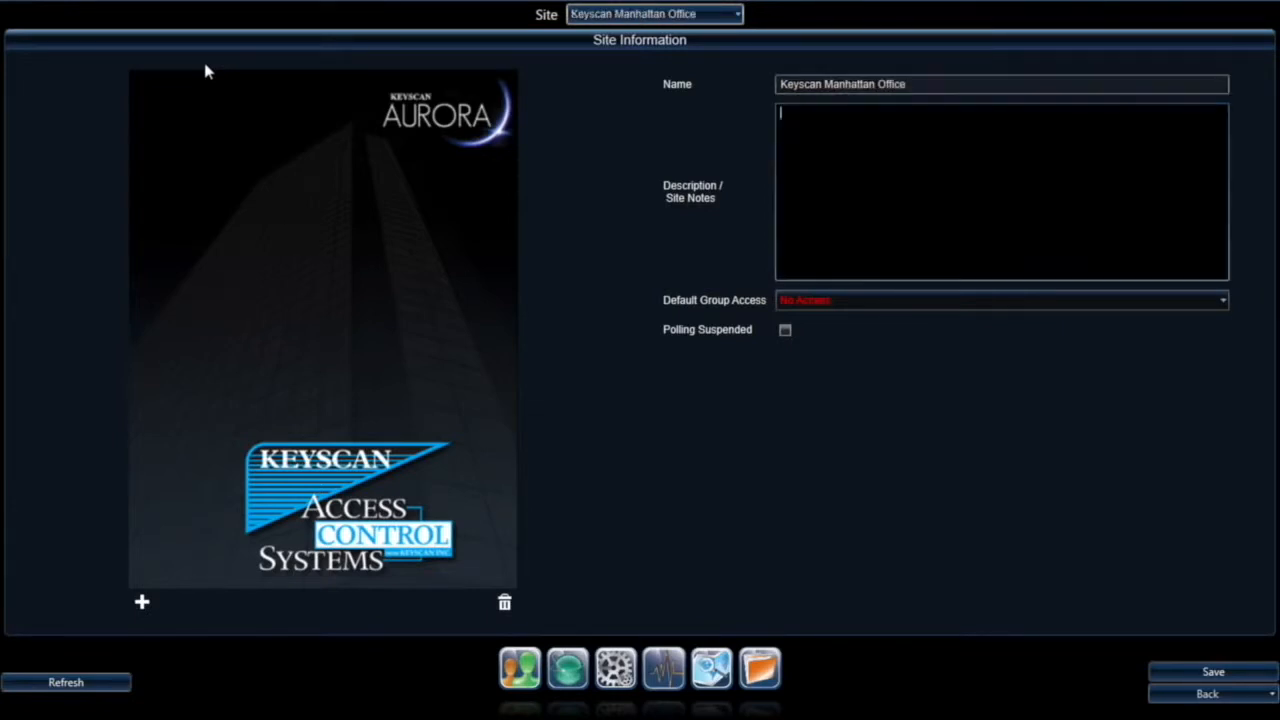
type("123 W 42nd St New York, NY 10342")
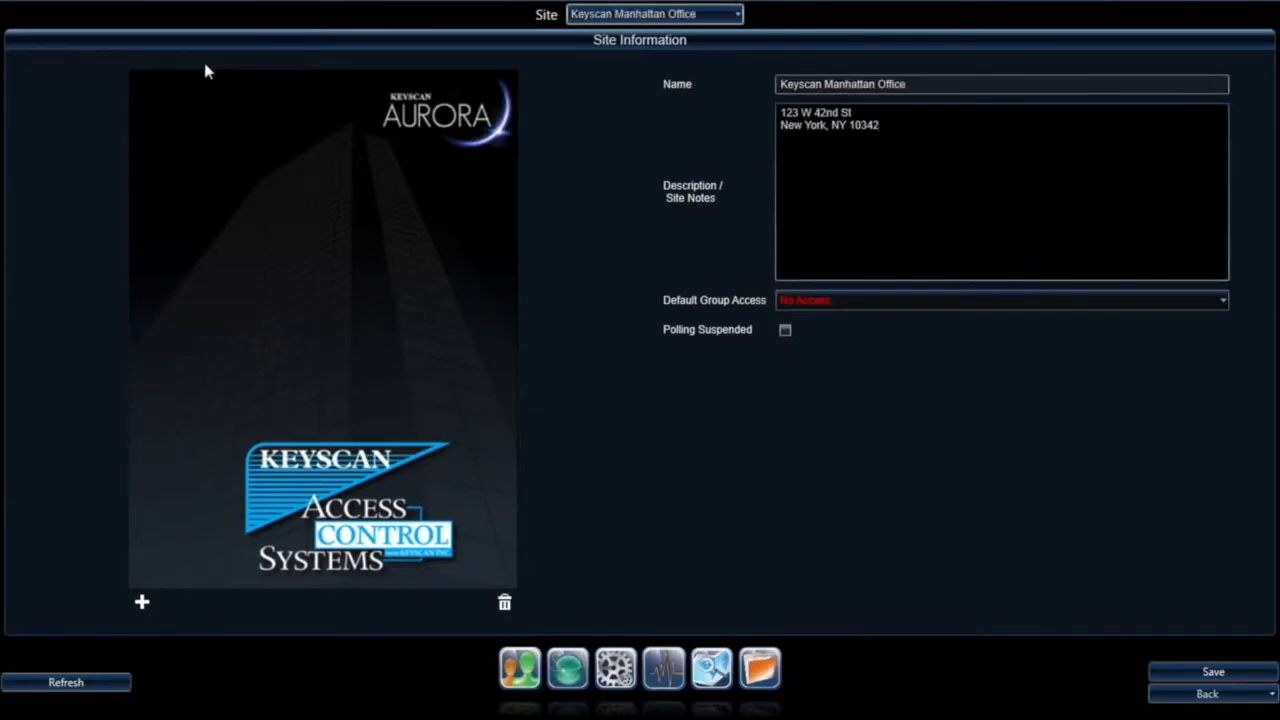
left_click(870, 302)
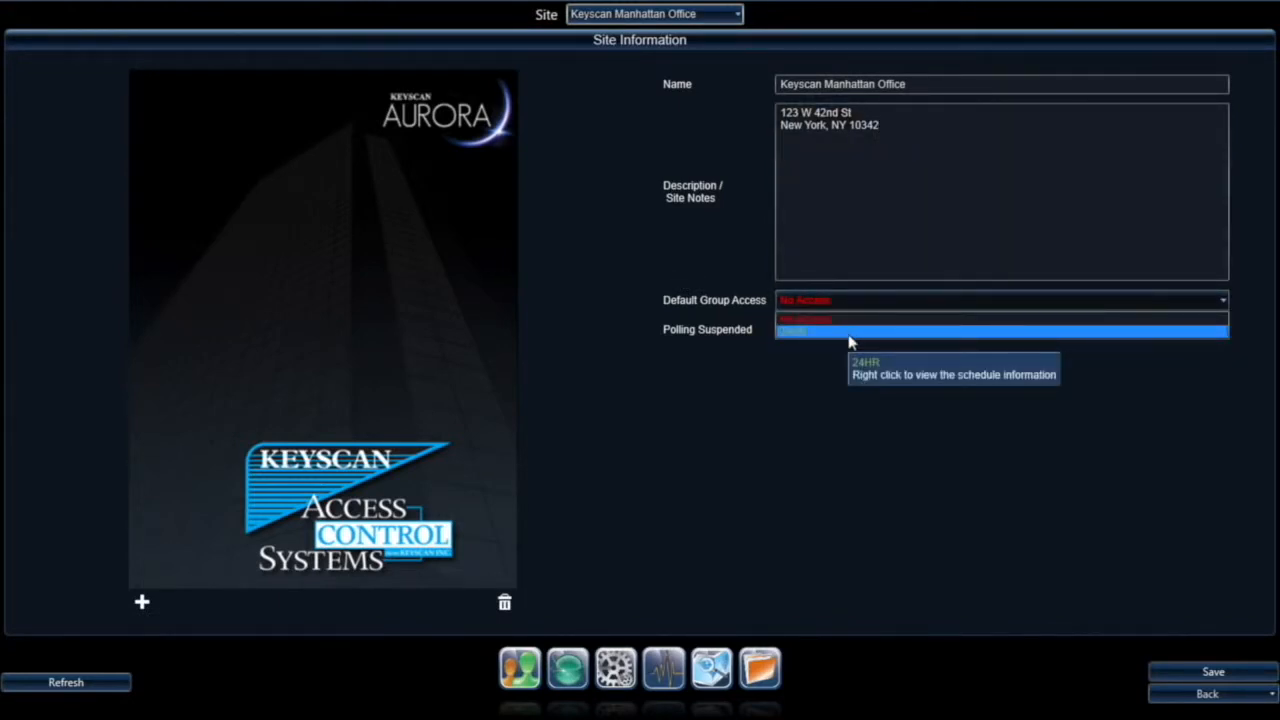
left_click(847, 334)
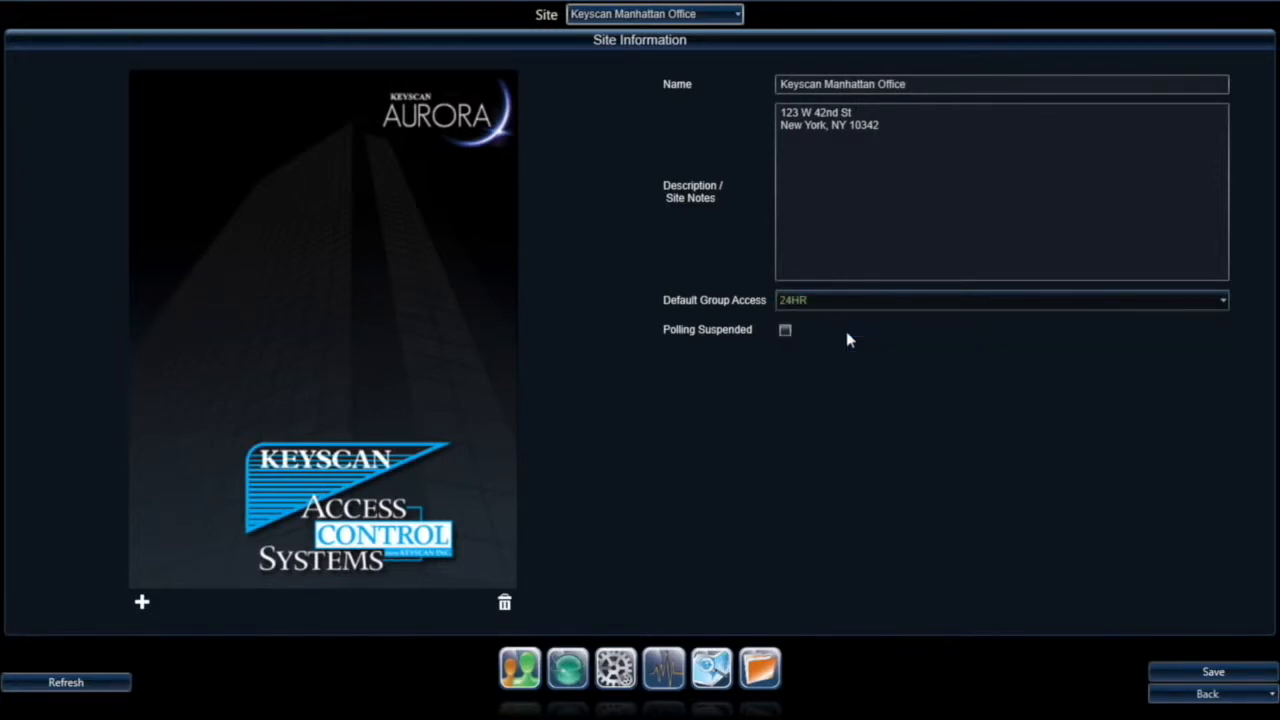
left_click(785, 334)
Step: Attach the Manhattan Office photo, save the site, and select it in the sites list
left_click(143, 603)
left_click(585, 120)
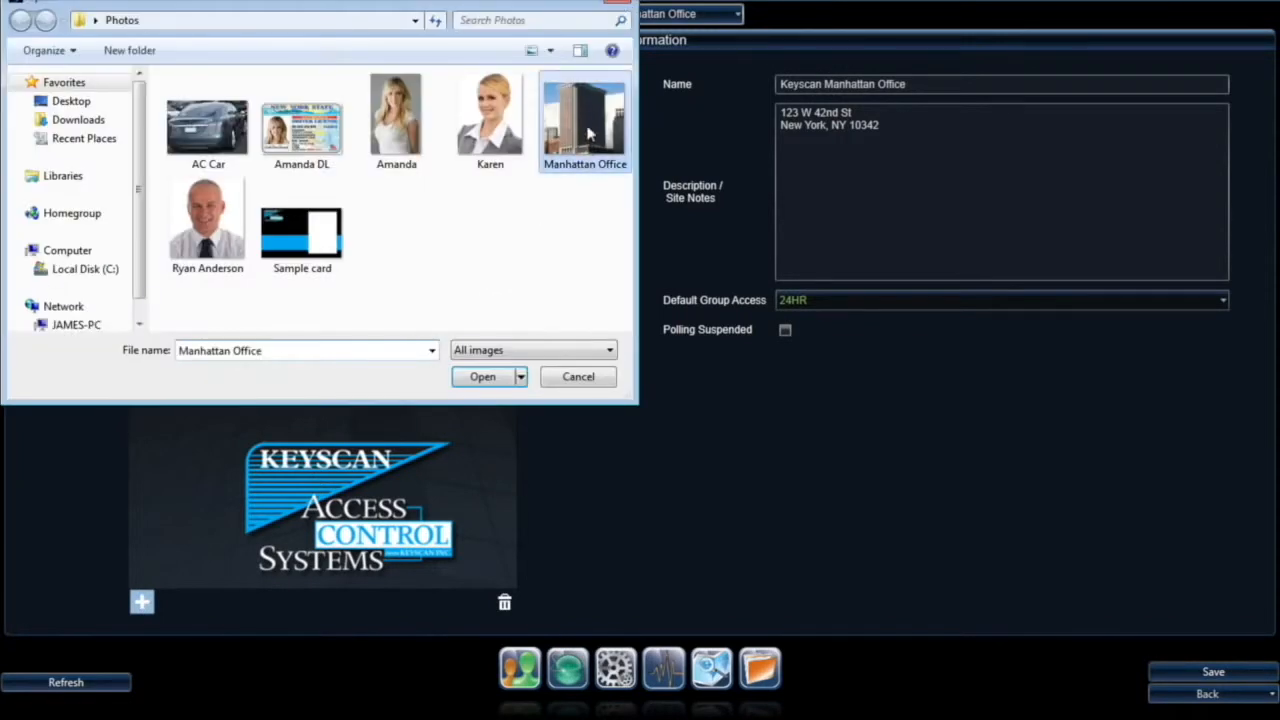
left_click(484, 377)
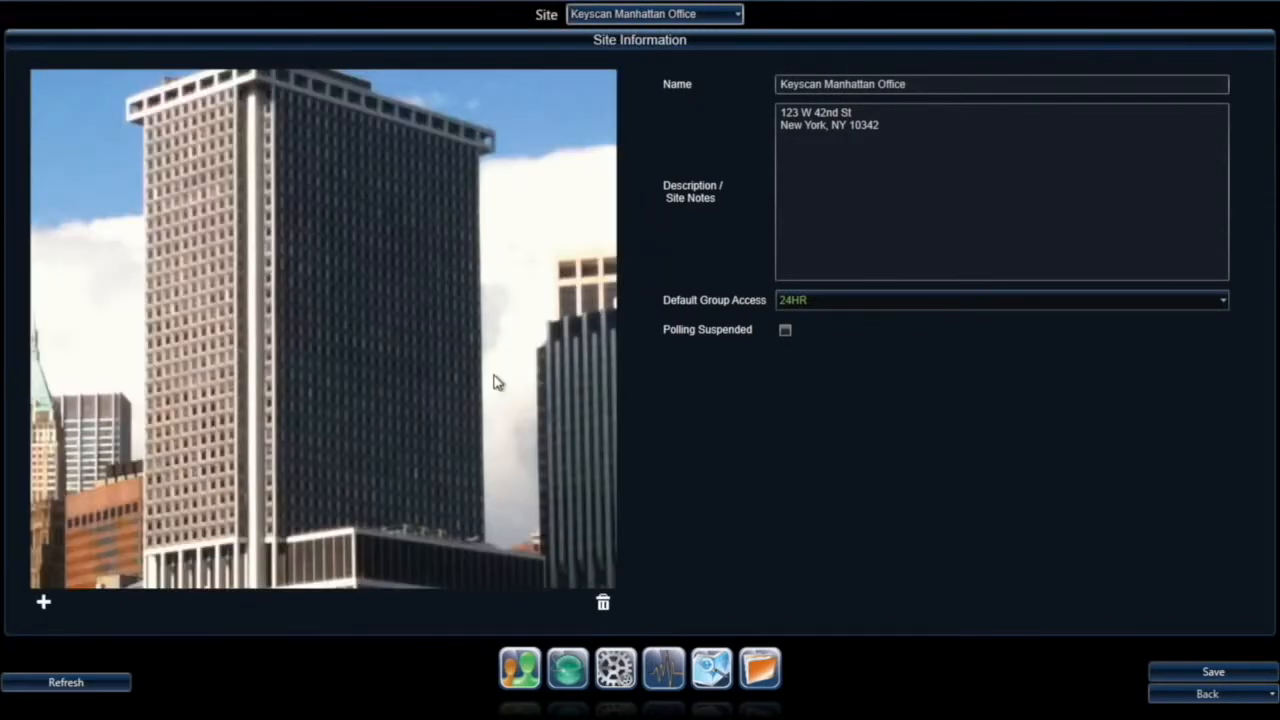
left_click(1218, 676)
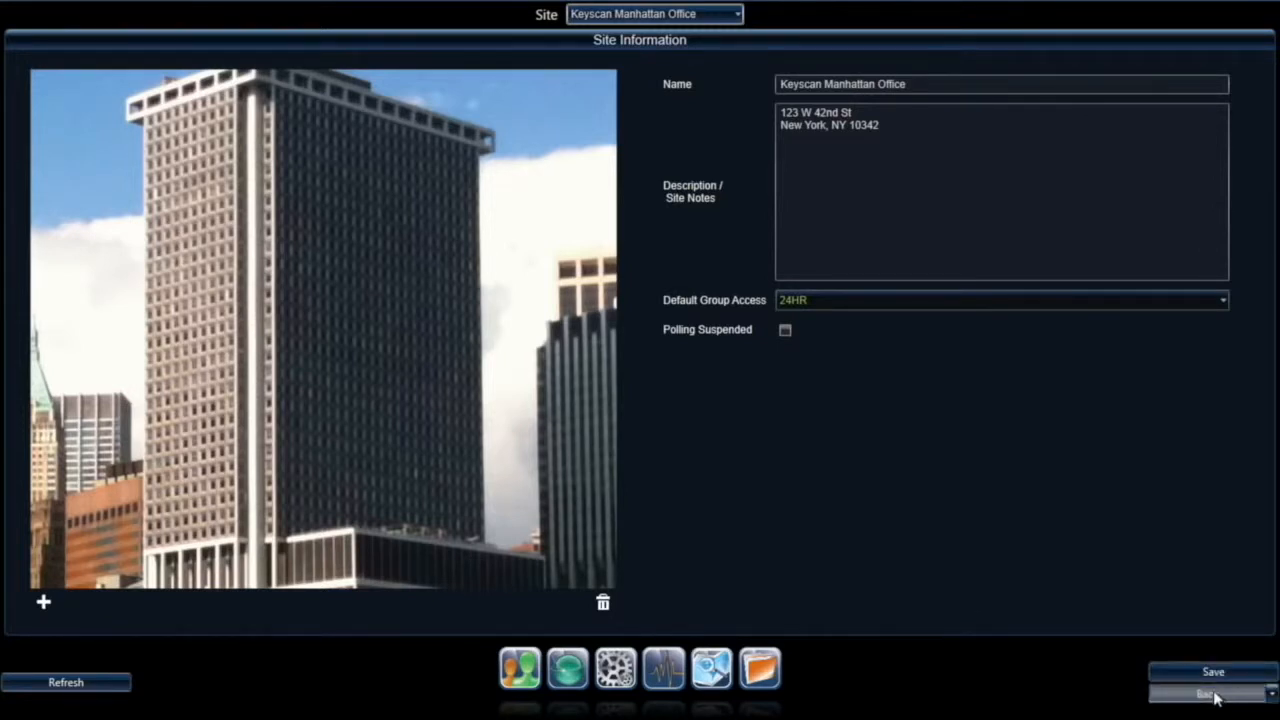
left_click(1208, 693)
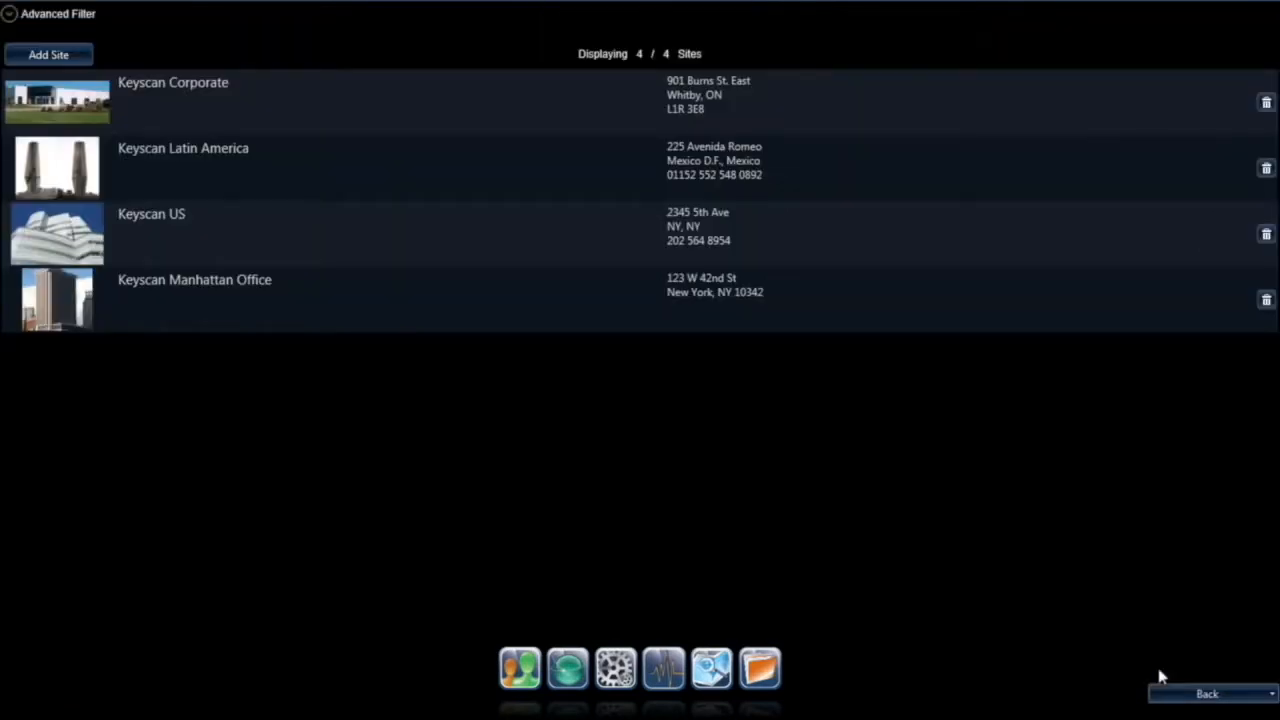
left_click(390, 318)
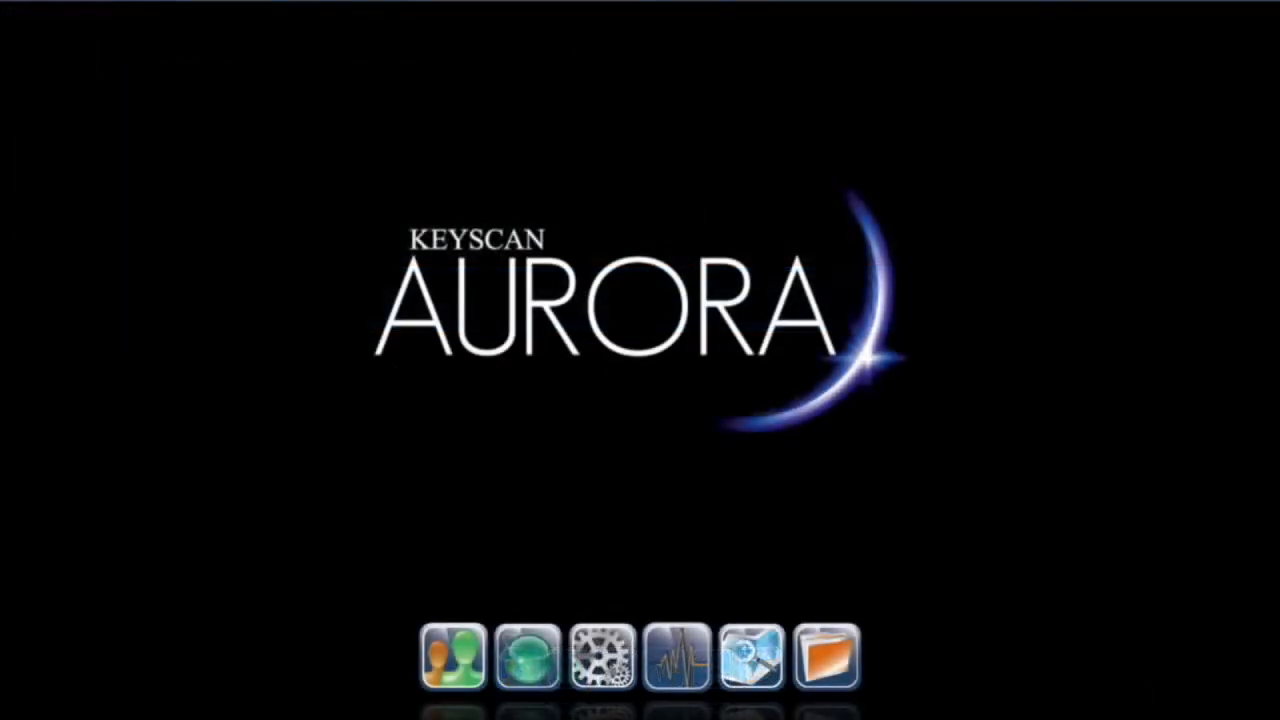
Step: Add an 8 Door Access Control Unit to Keyscan Manhattan Office's hardware setup
left_click(530, 668)
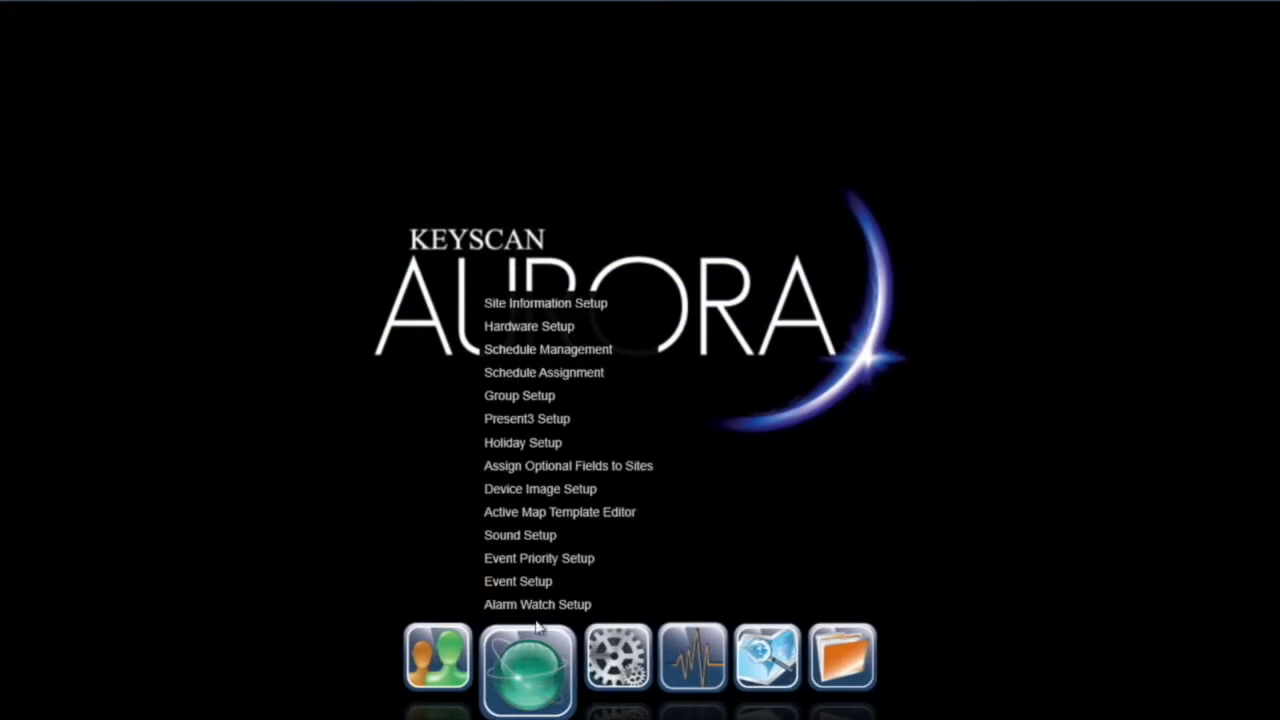
left_click(538, 330)
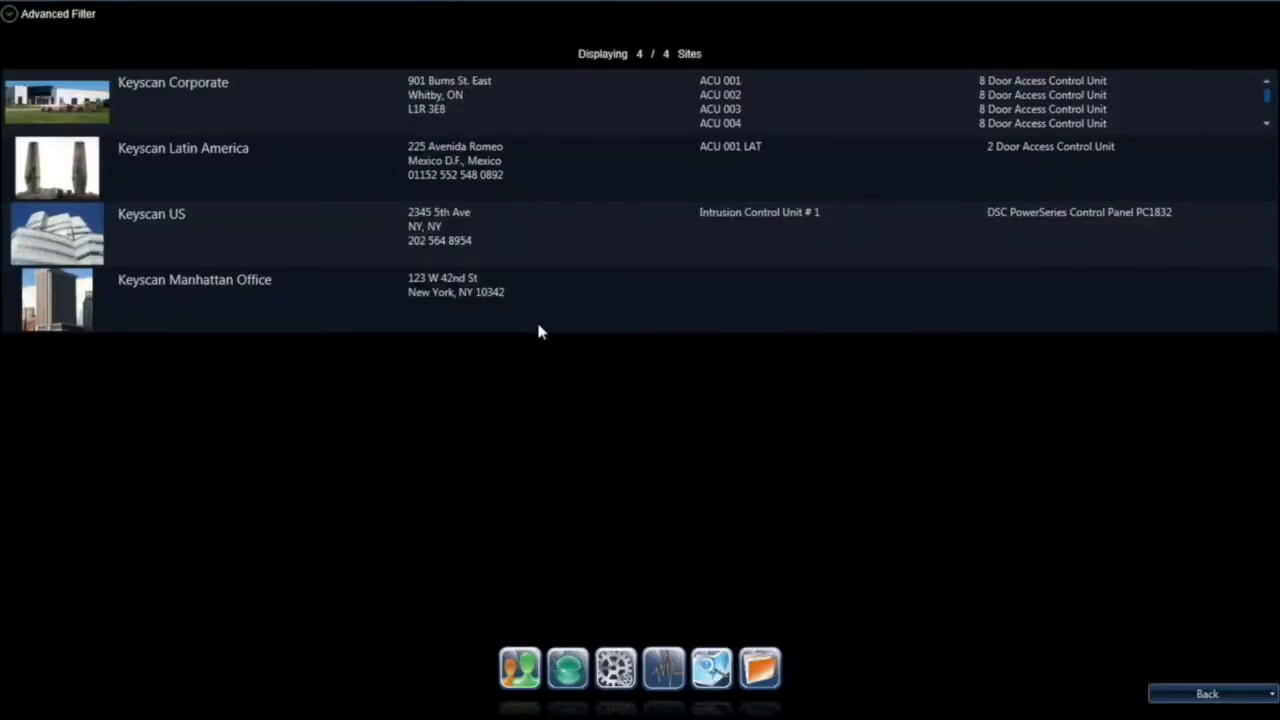
double_click(282, 300)
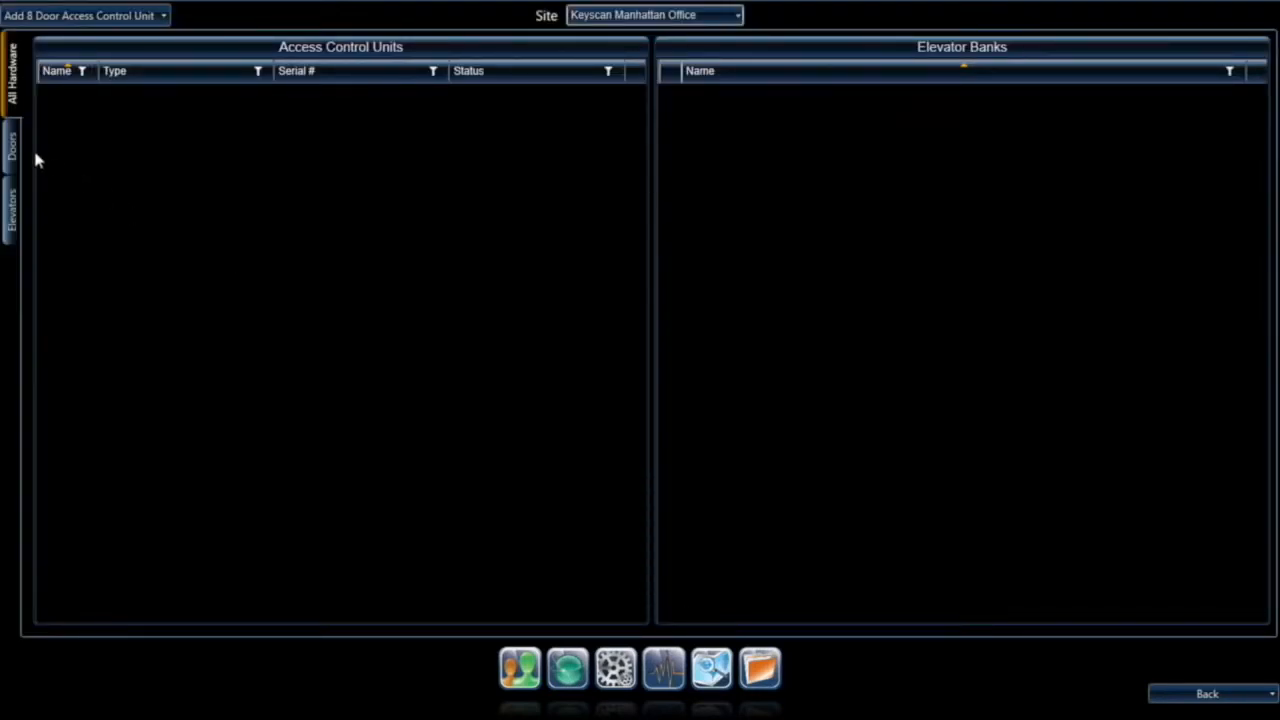
left_click(164, 16)
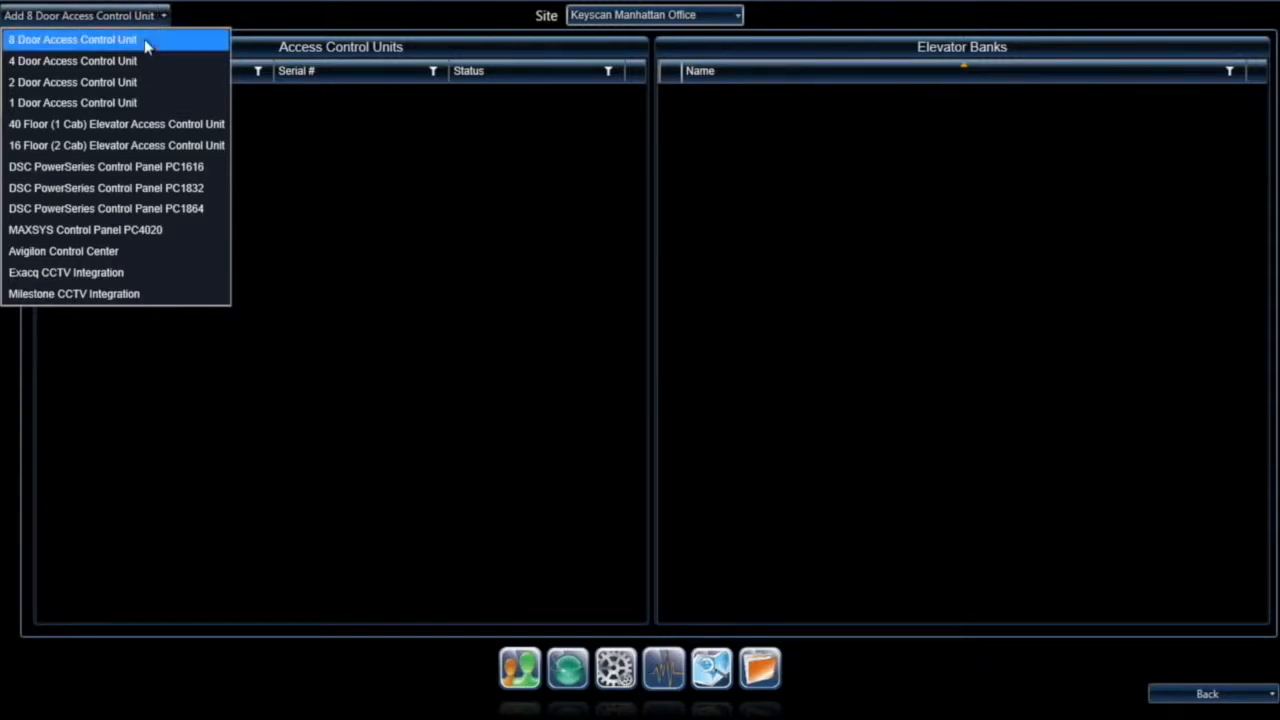
left_click(145, 42)
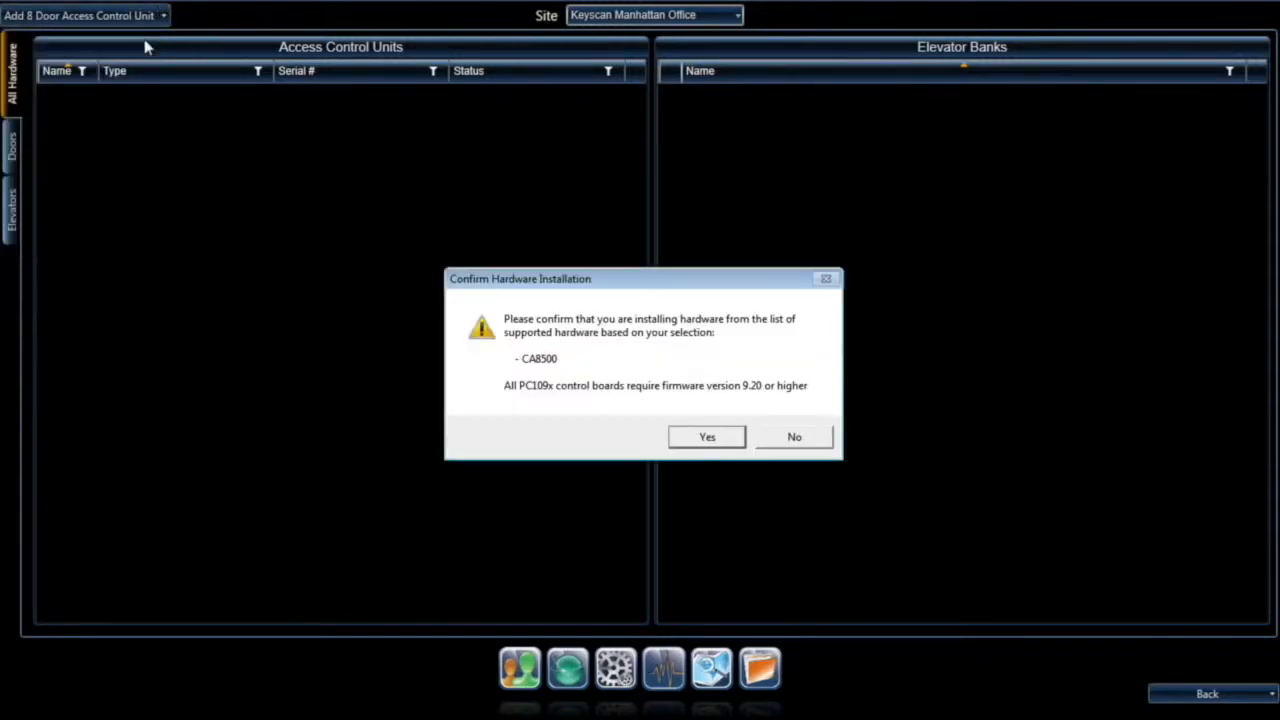
left_click(707, 437)
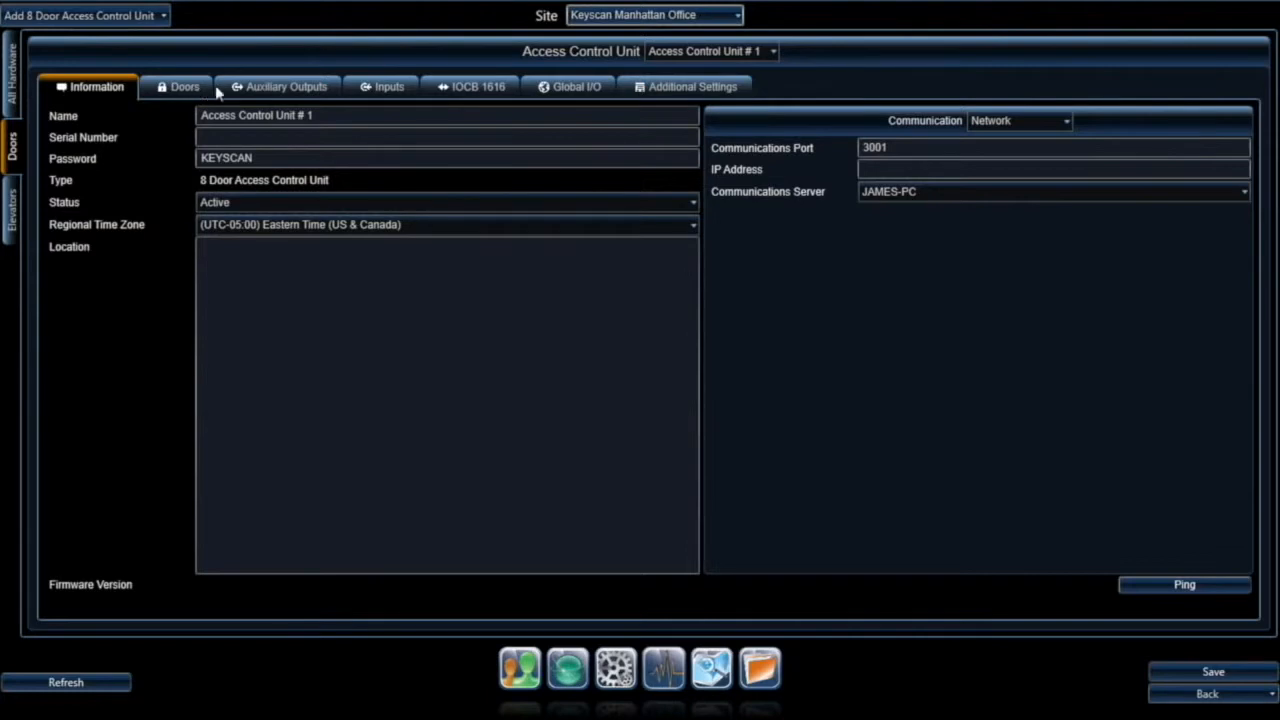
Step: Review the unit's Auxiliary Outputs, Inputs, IOCB 1616, Global I/O and Additional Settings pages
left_click(286, 89)
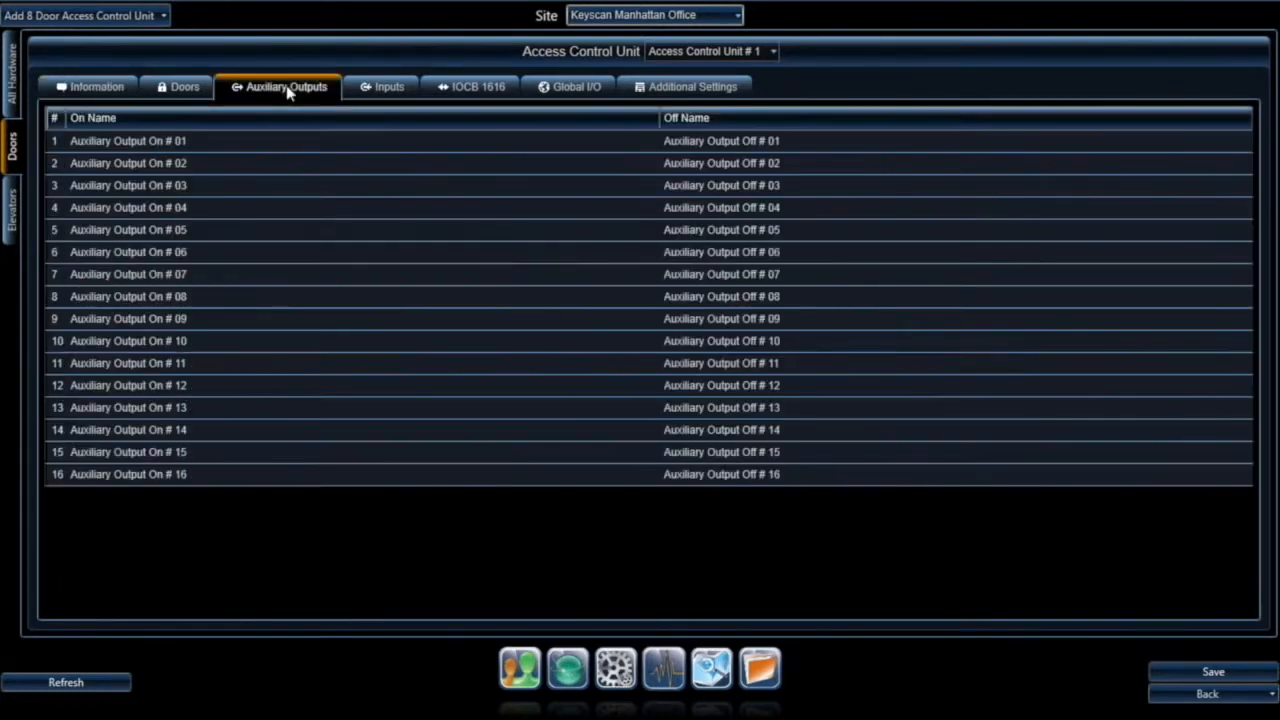
left_click(378, 88)
left_click(476, 90)
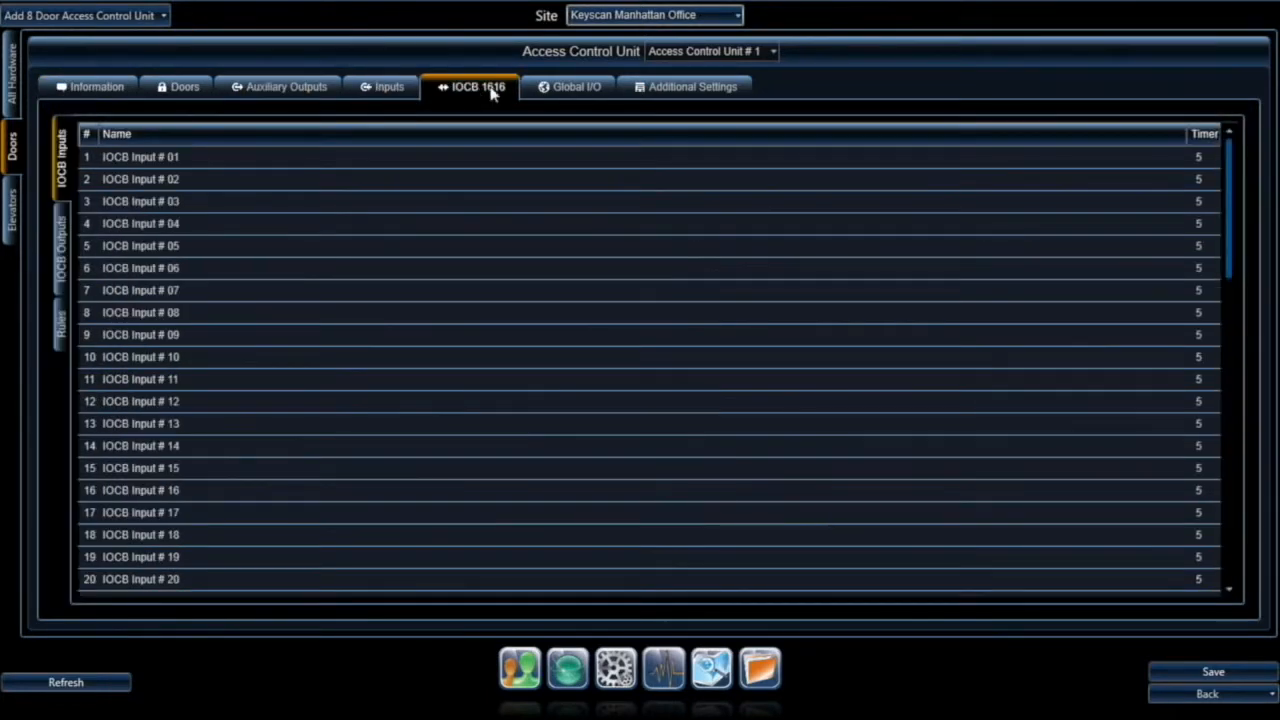
left_click(574, 88)
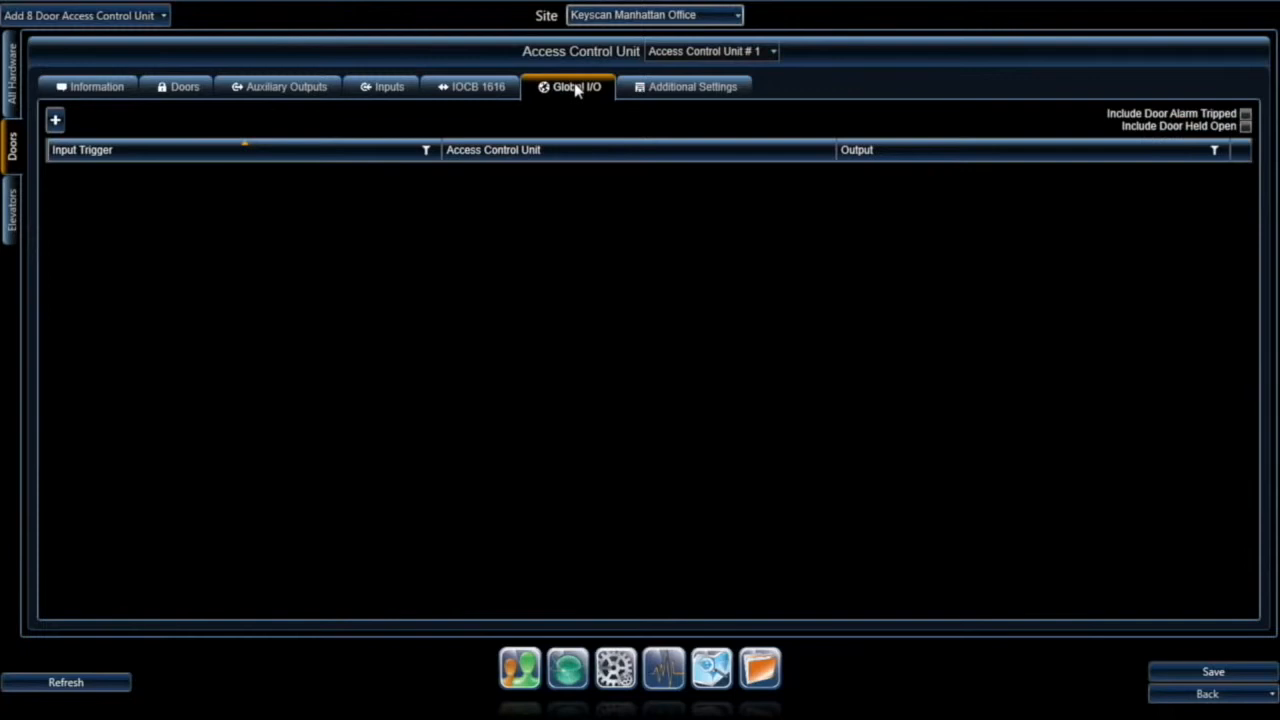
left_click(683, 90)
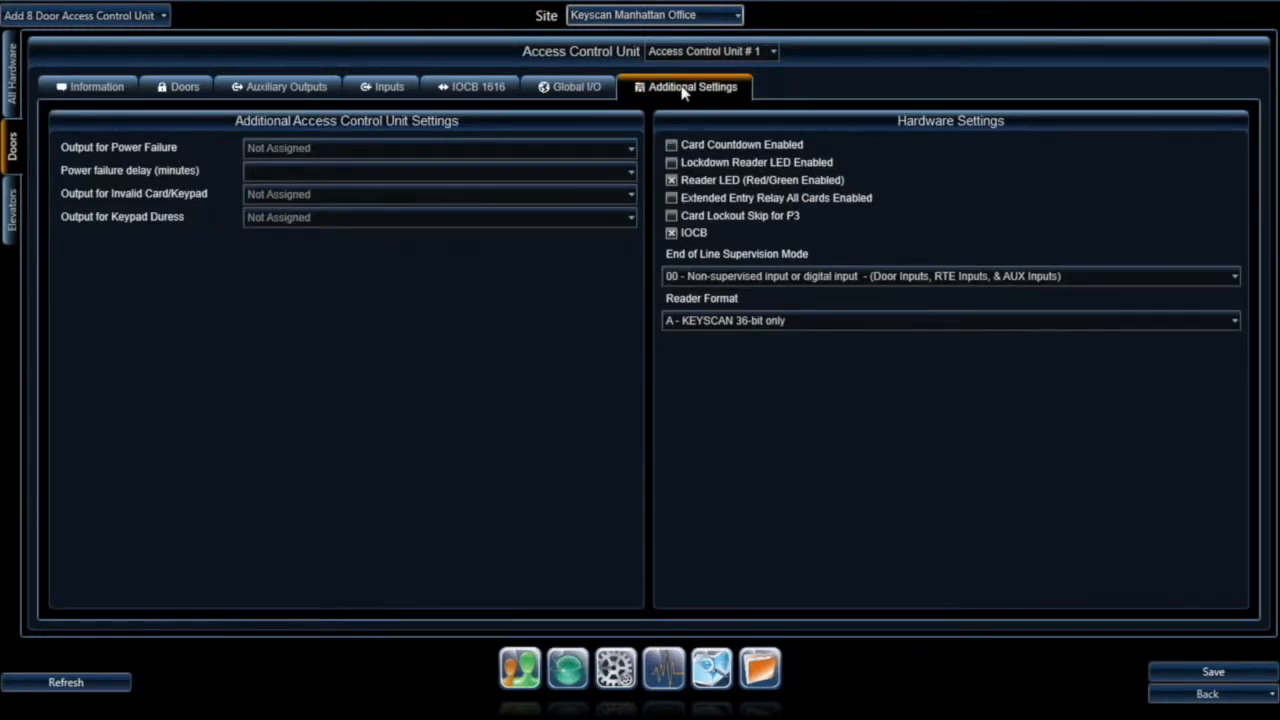
Step: Rename the unit 'ACU1 3rd floor executive' and enter serial number ACE1004
left_click(104, 90)
left_click_drag(353, 118, 201, 118)
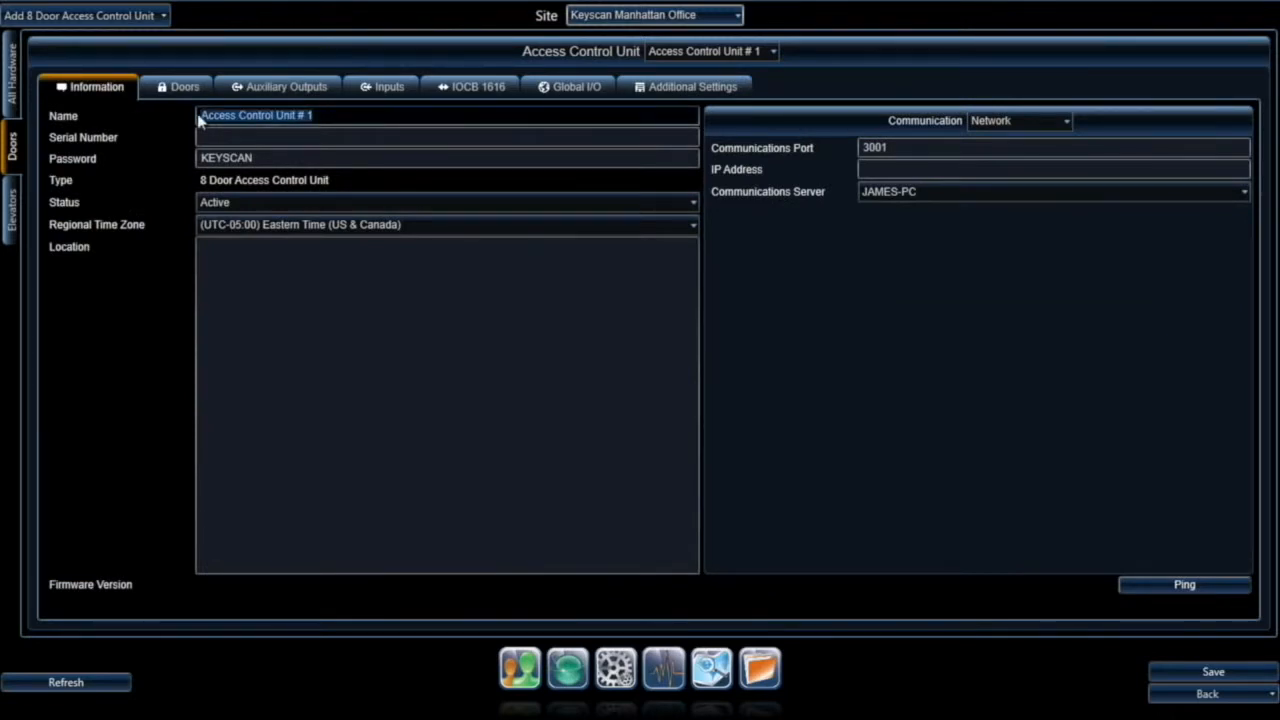
type("ACU")
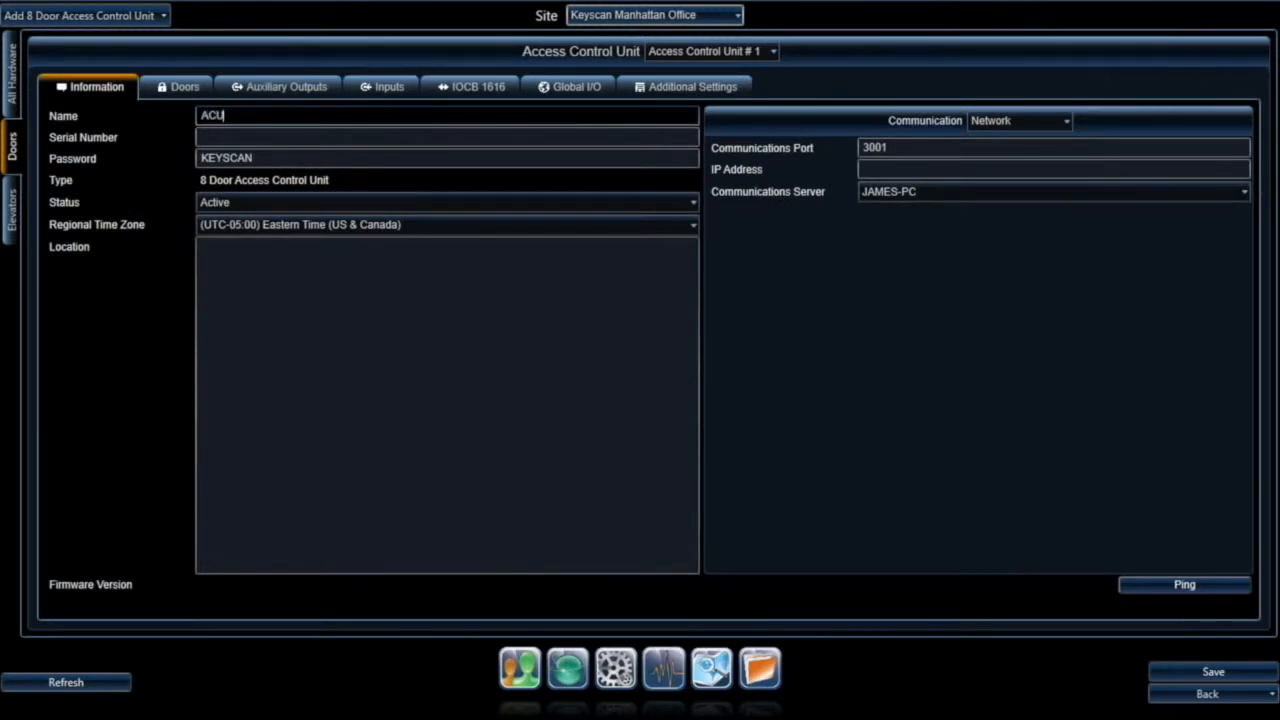
type("1 3rd floor executive")
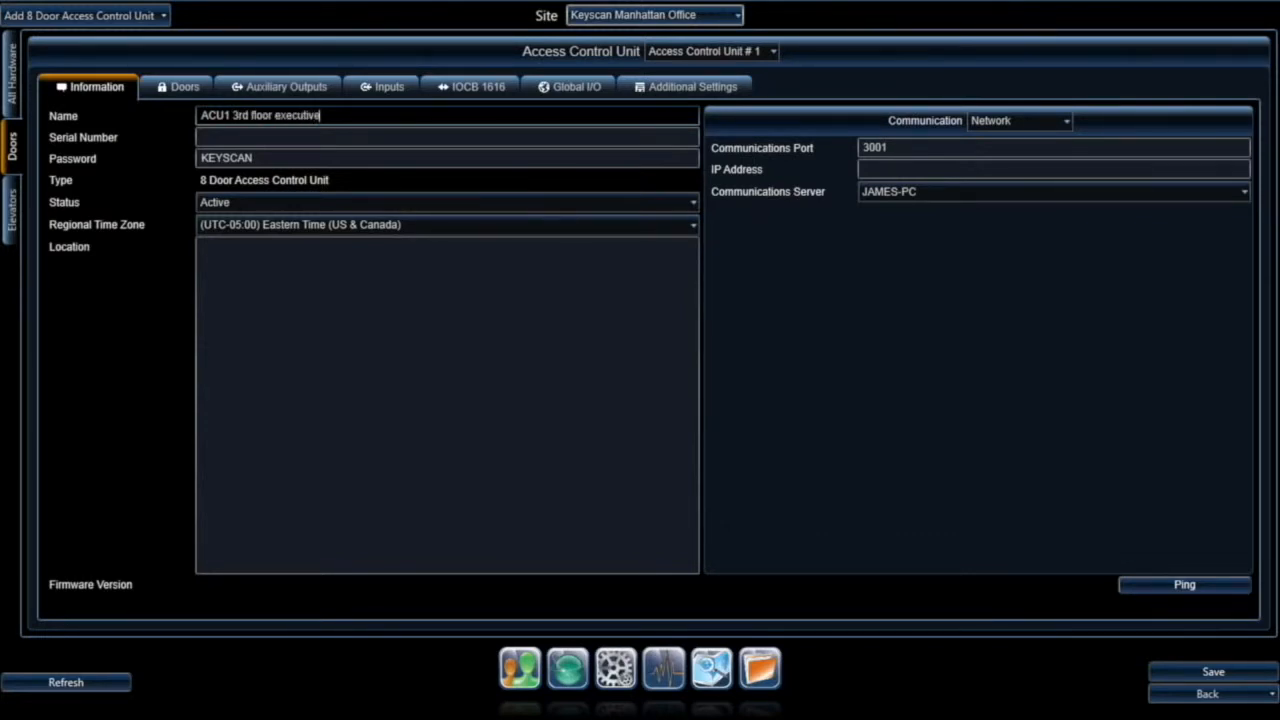
left_click(231, 138)
type("ACE")
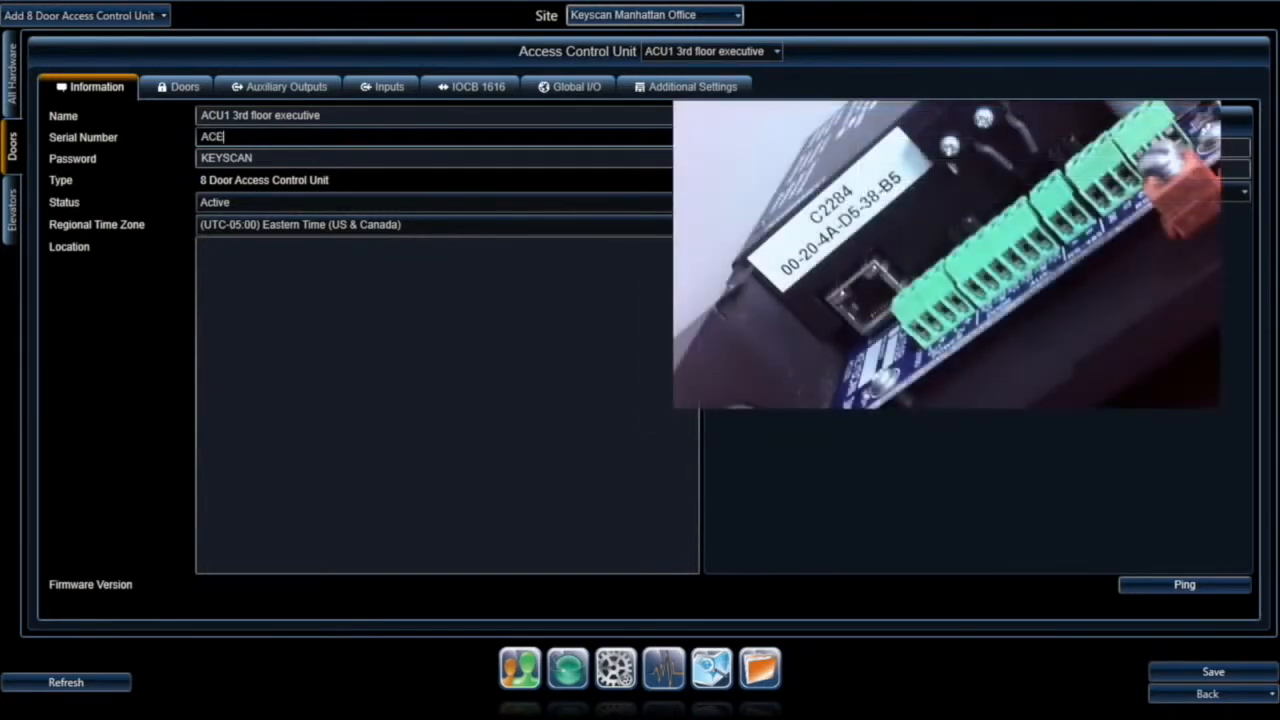
type("004")
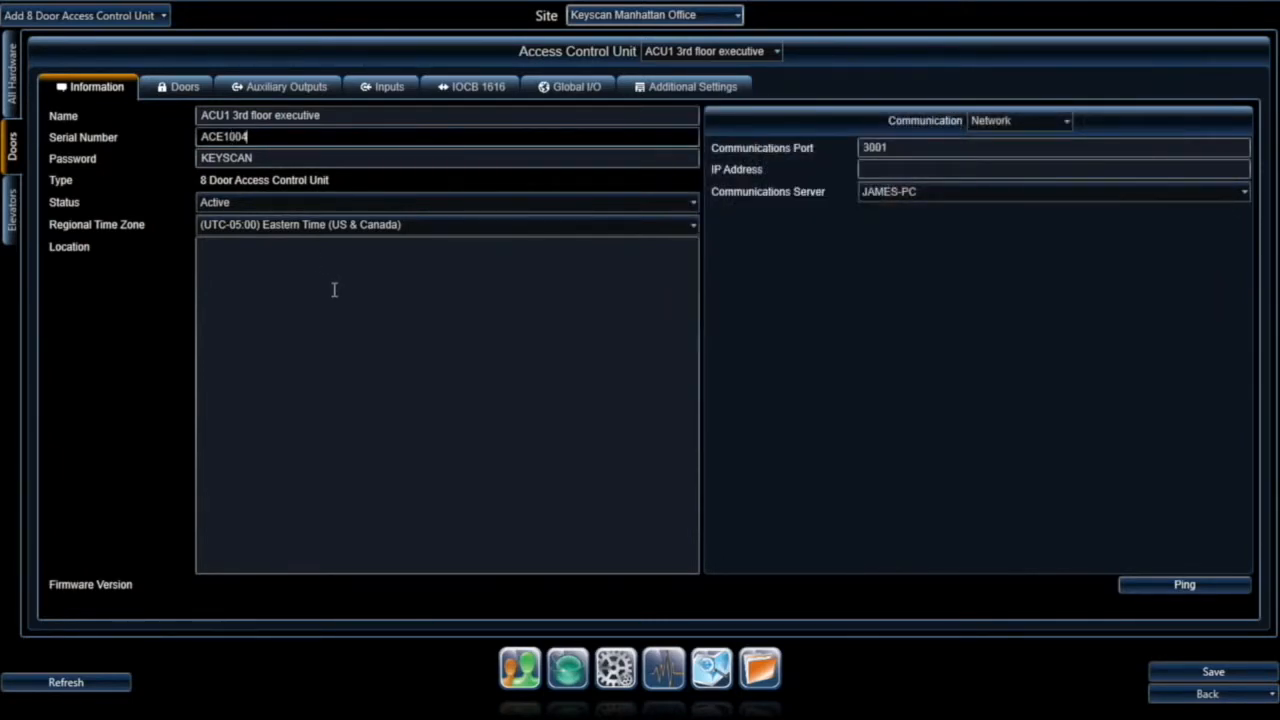
Step: Keep status Active and Eastern Time zone, and set the location to '3rd floor IT Room'
left_click(258, 158)
left_click_drag(257, 158, 170, 160)
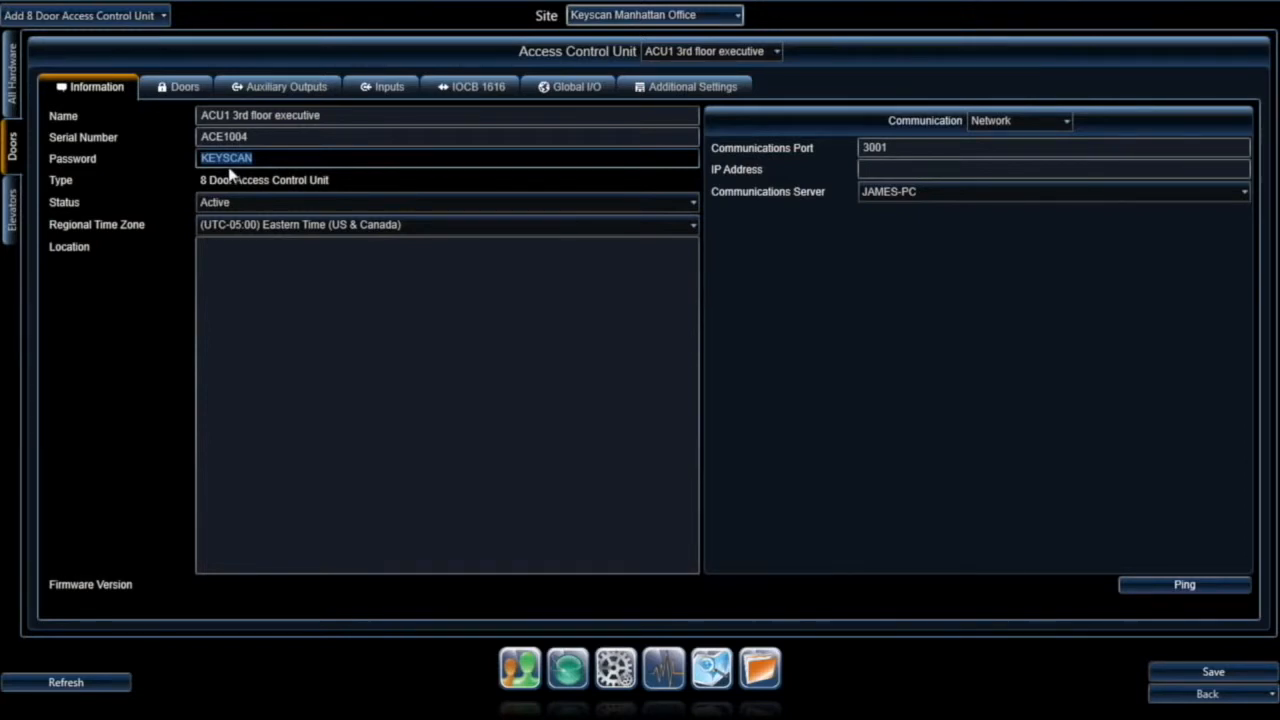
left_click(280, 204)
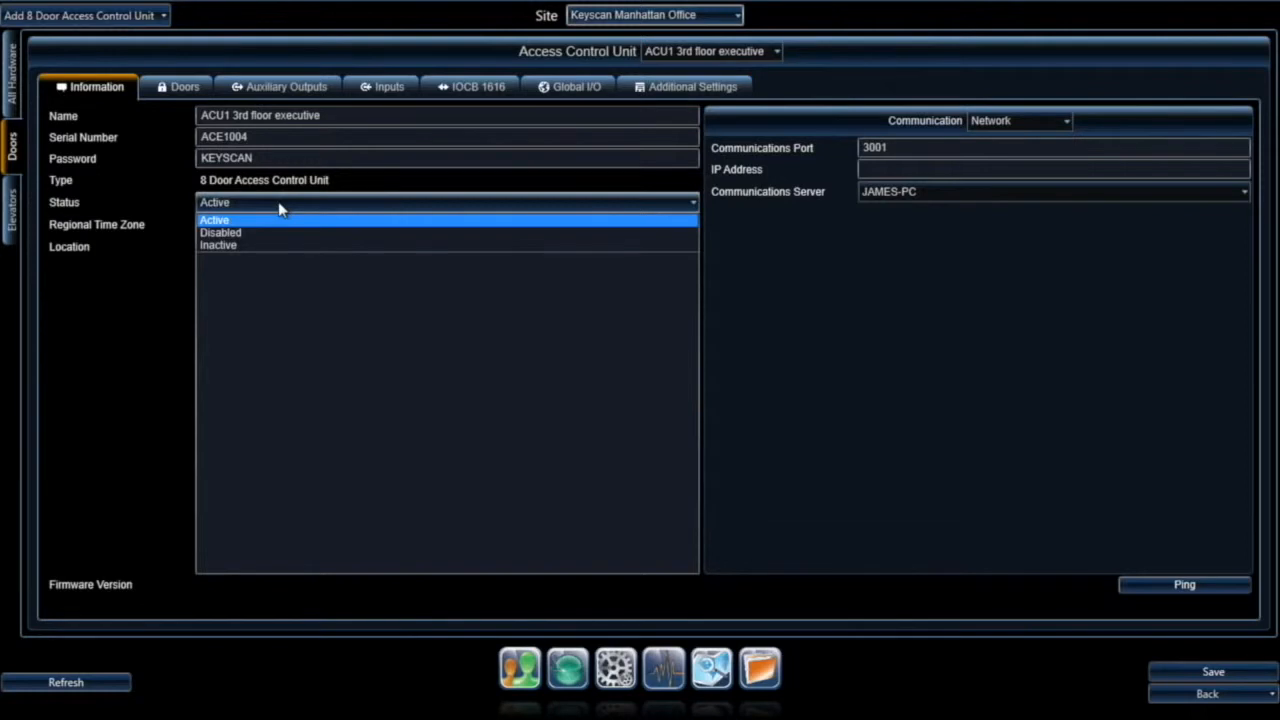
left_click(280, 205)
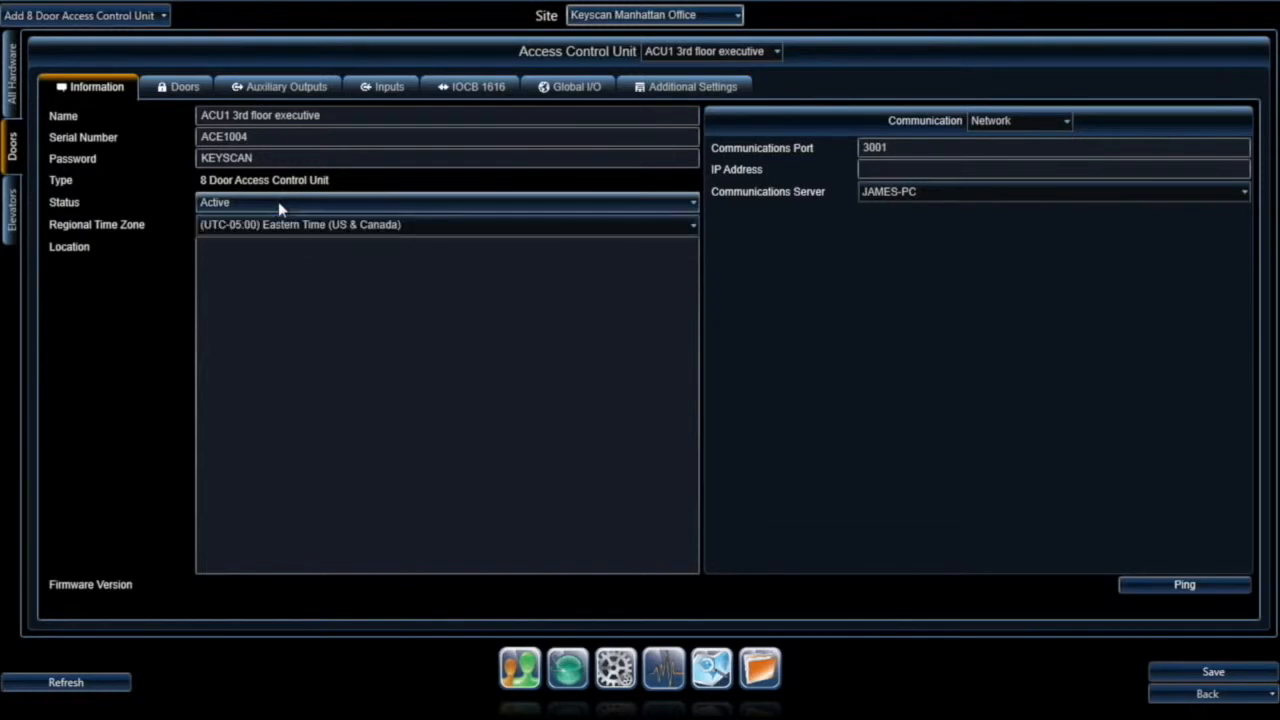
left_click(425, 226)
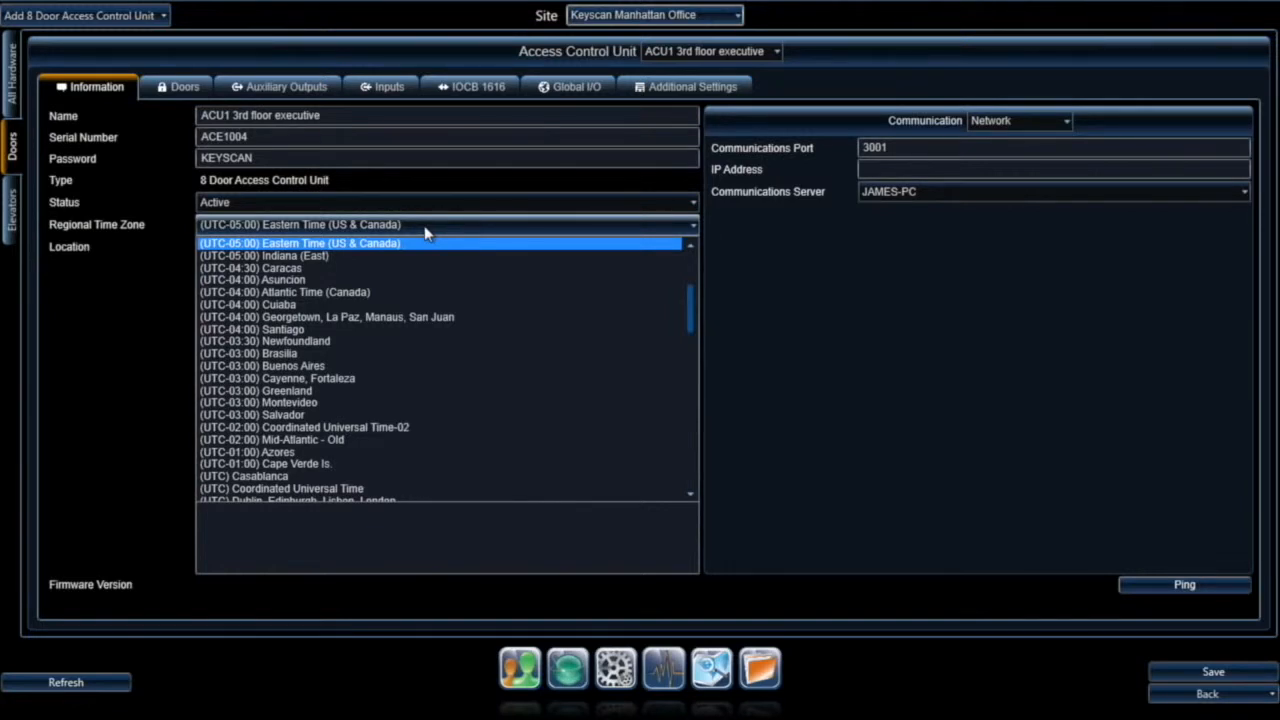
left_click(416, 256)
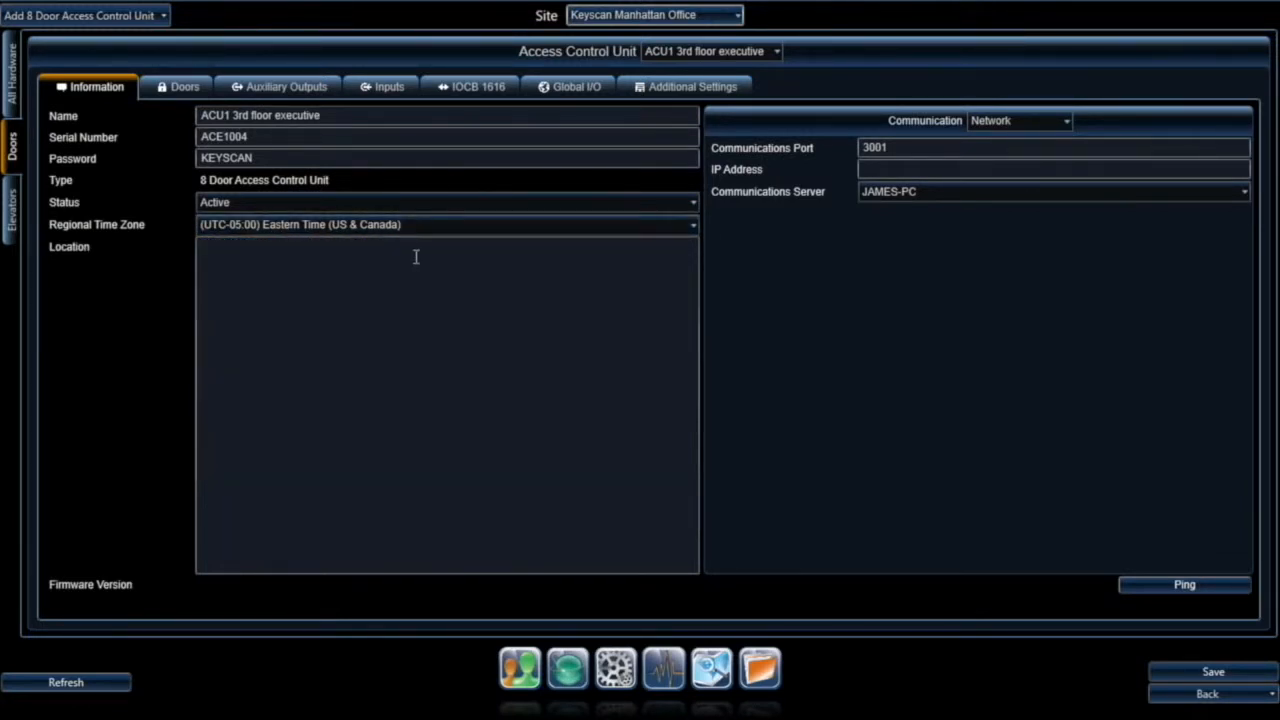
left_click(293, 258)
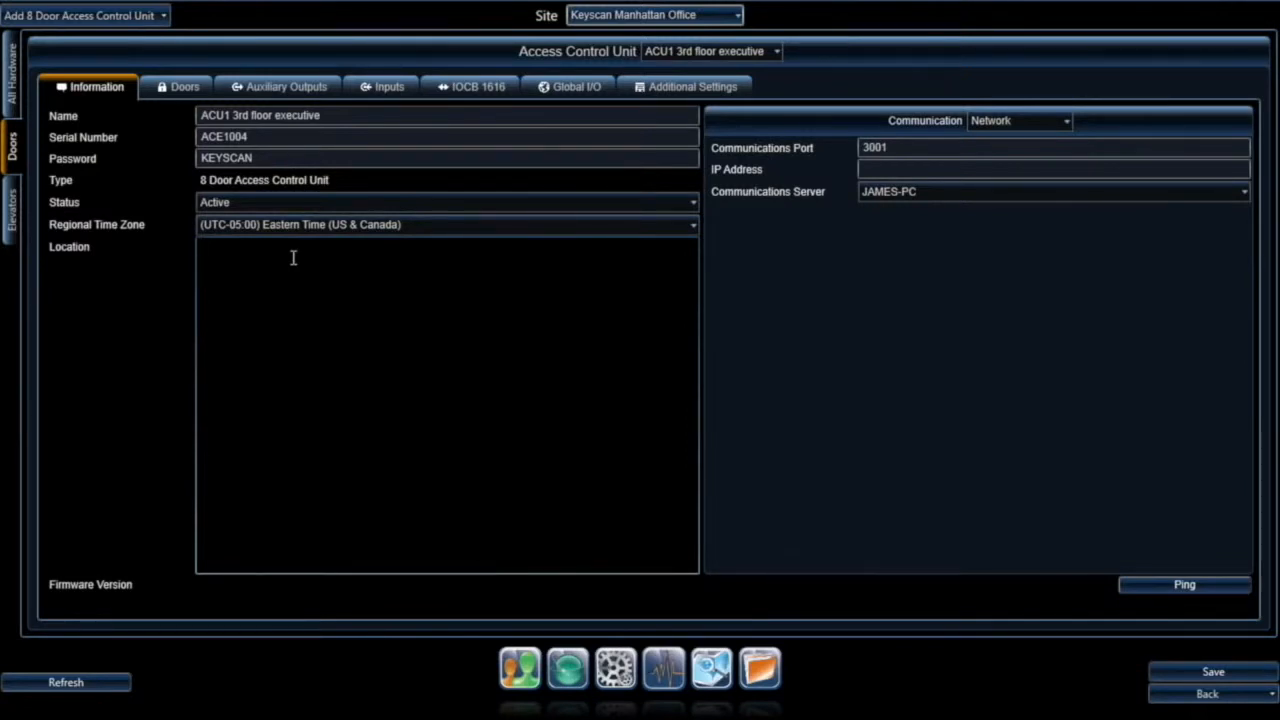
type("3rd floor IT Room")
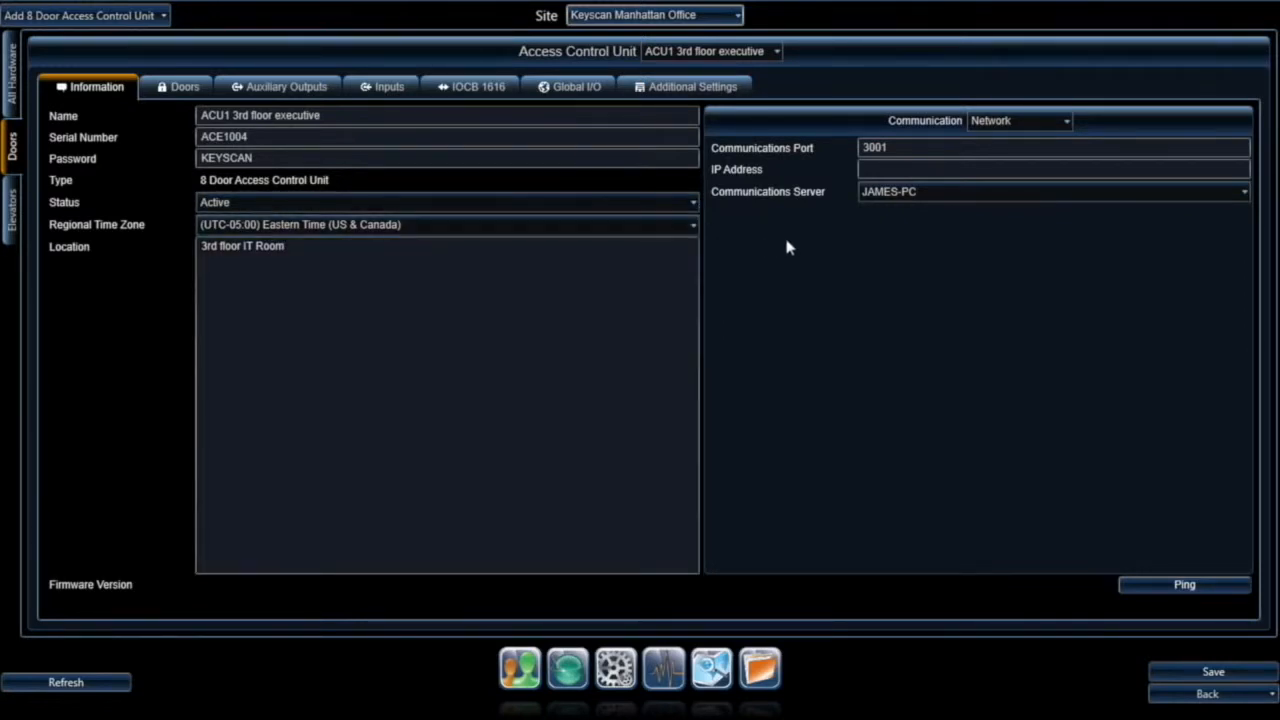
Step: Keep Network communication on port 3001 and enter IP address 192.173.1.10
left_click(1058, 122)
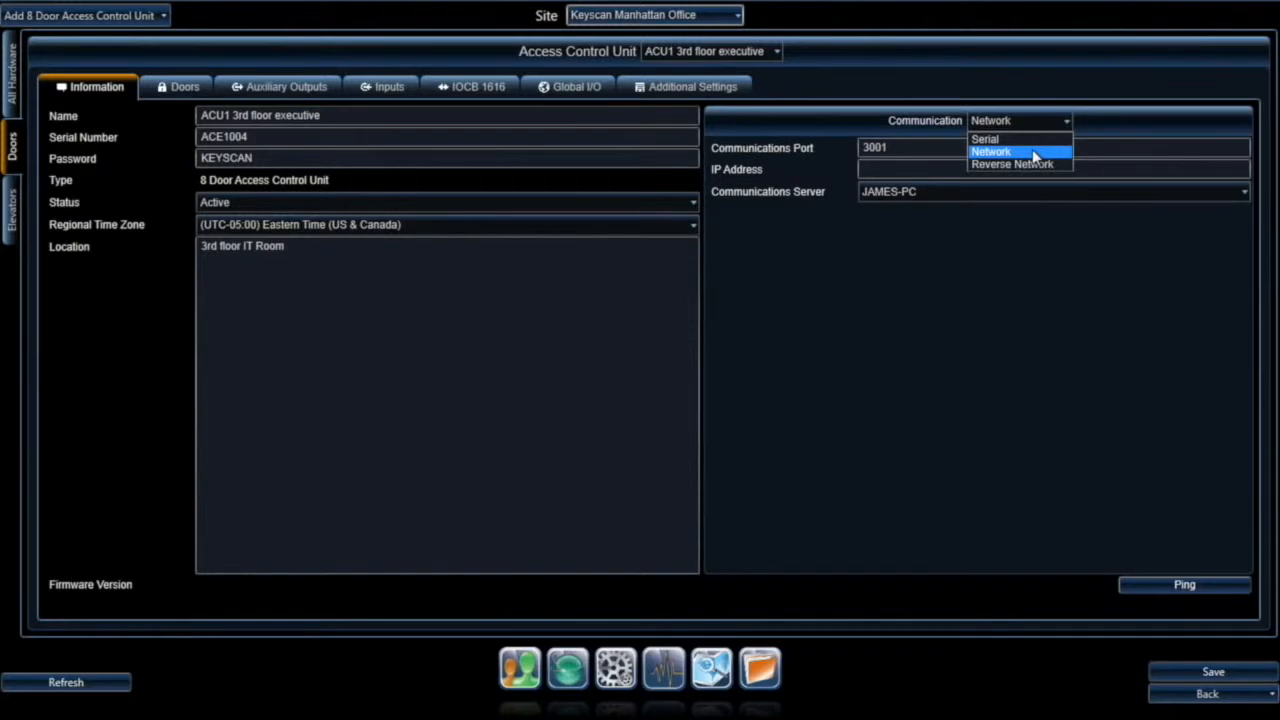
left_click(1036, 153)
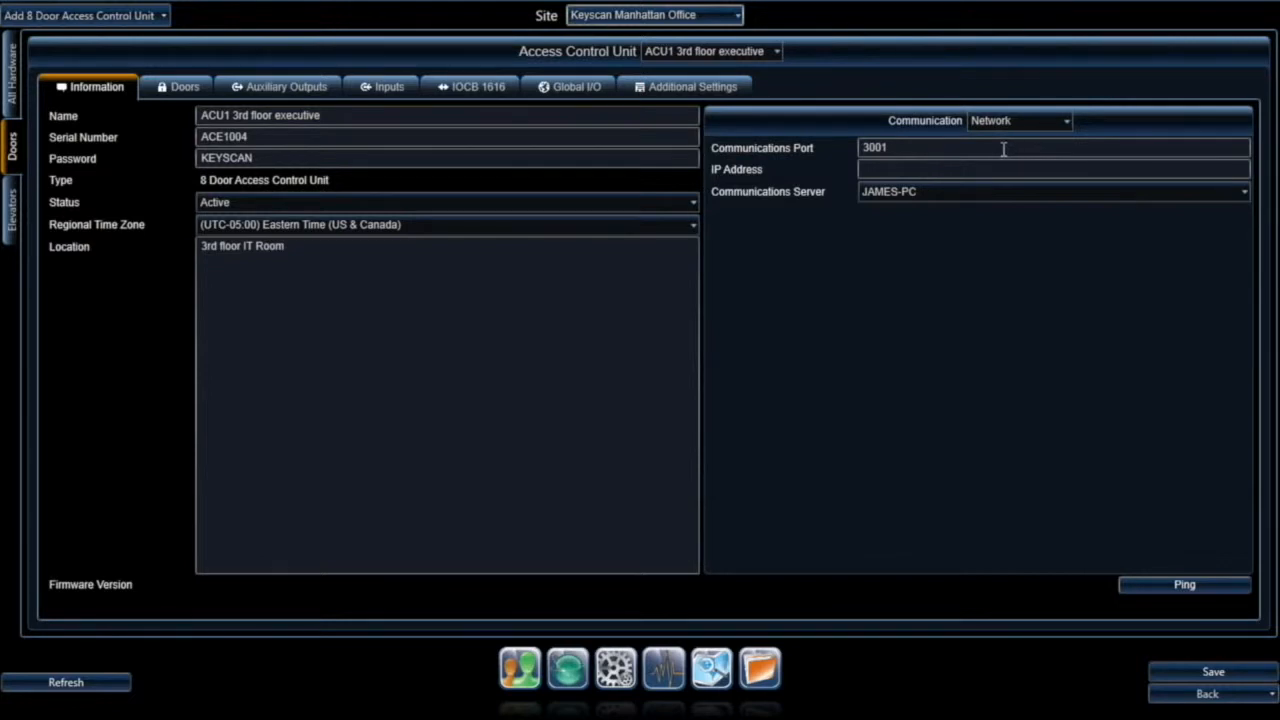
left_click(910, 147)
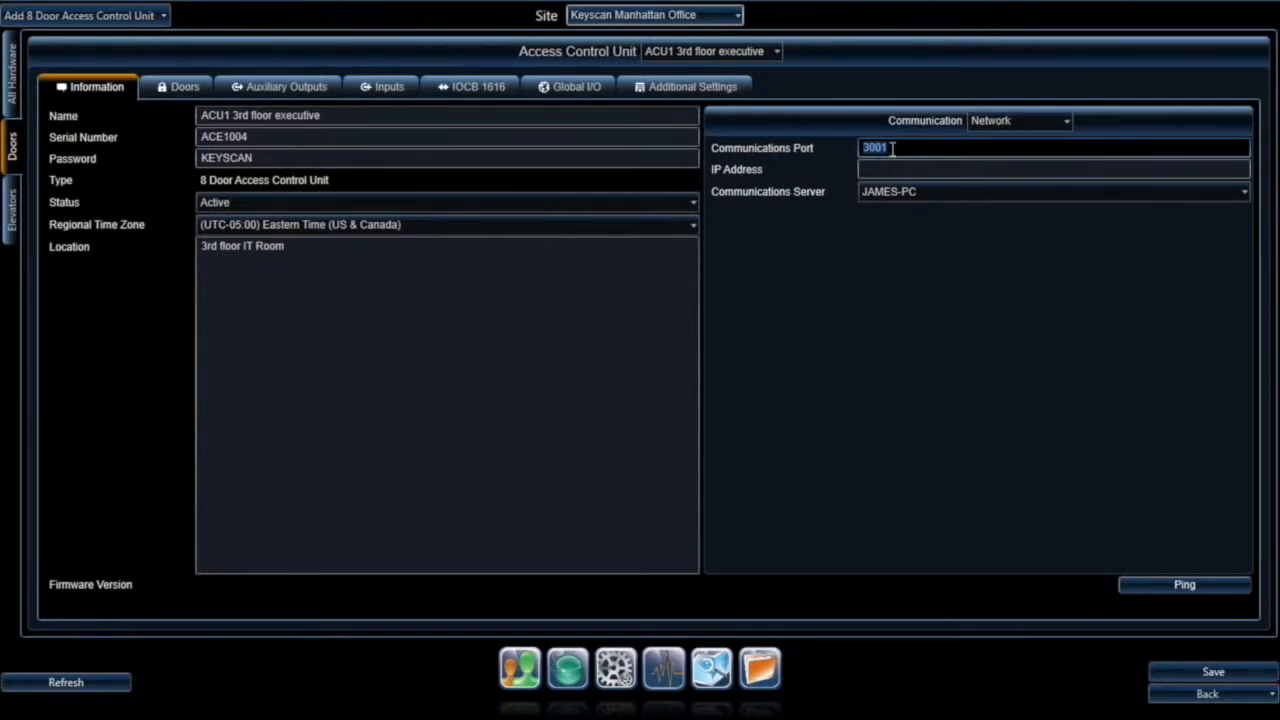
left_click(892, 148)
left_click(888, 169)
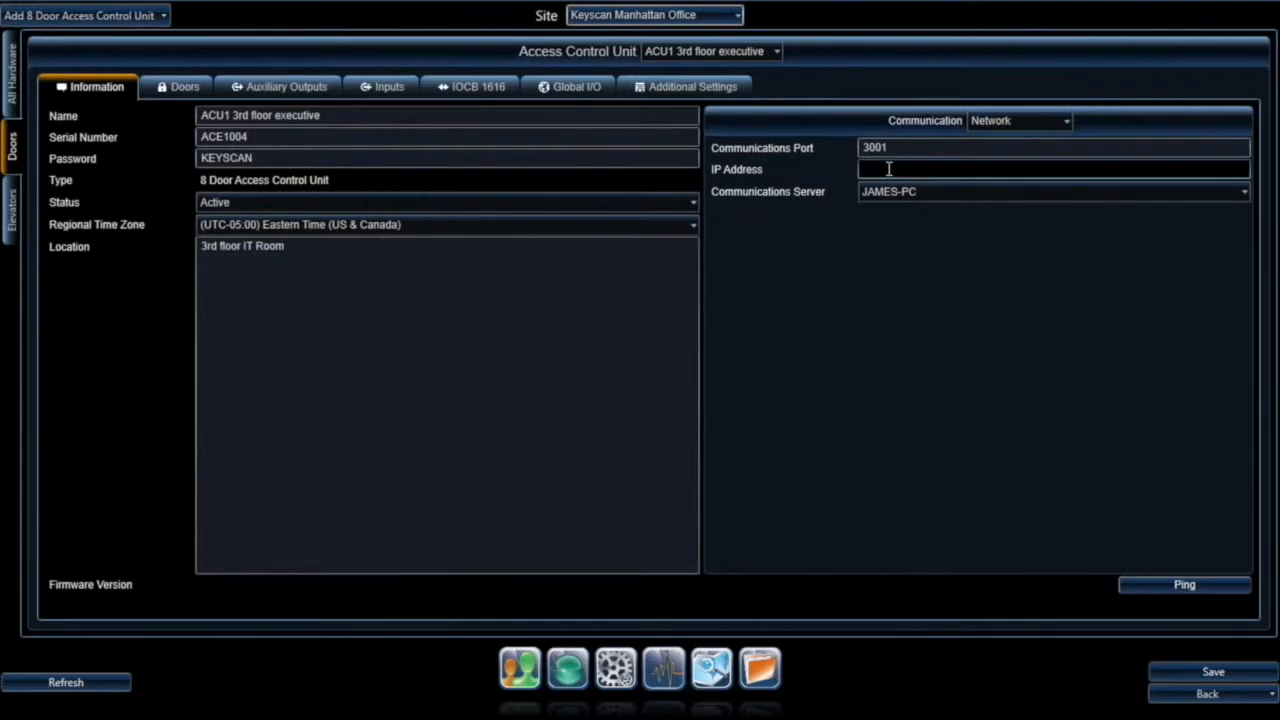
type("192.173.1.10")
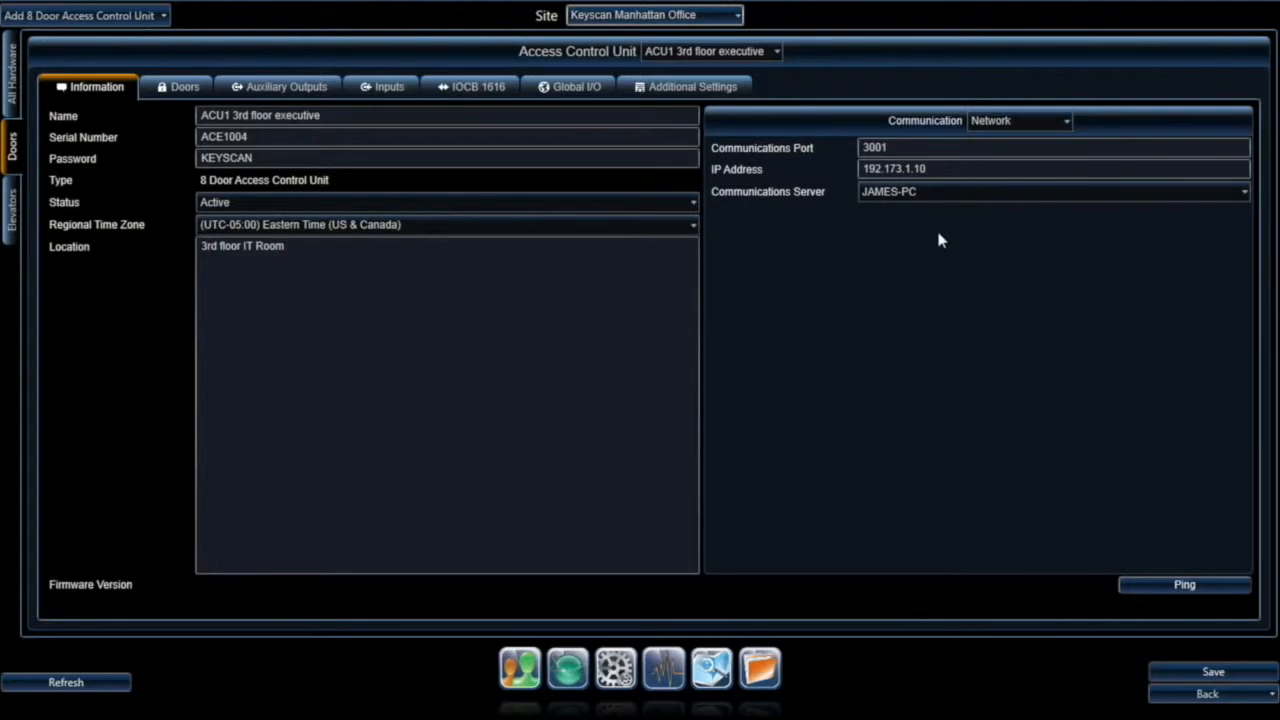
Step: Keep the original computer as communications server, save the unit, and show its Doors list
left_click(943, 197)
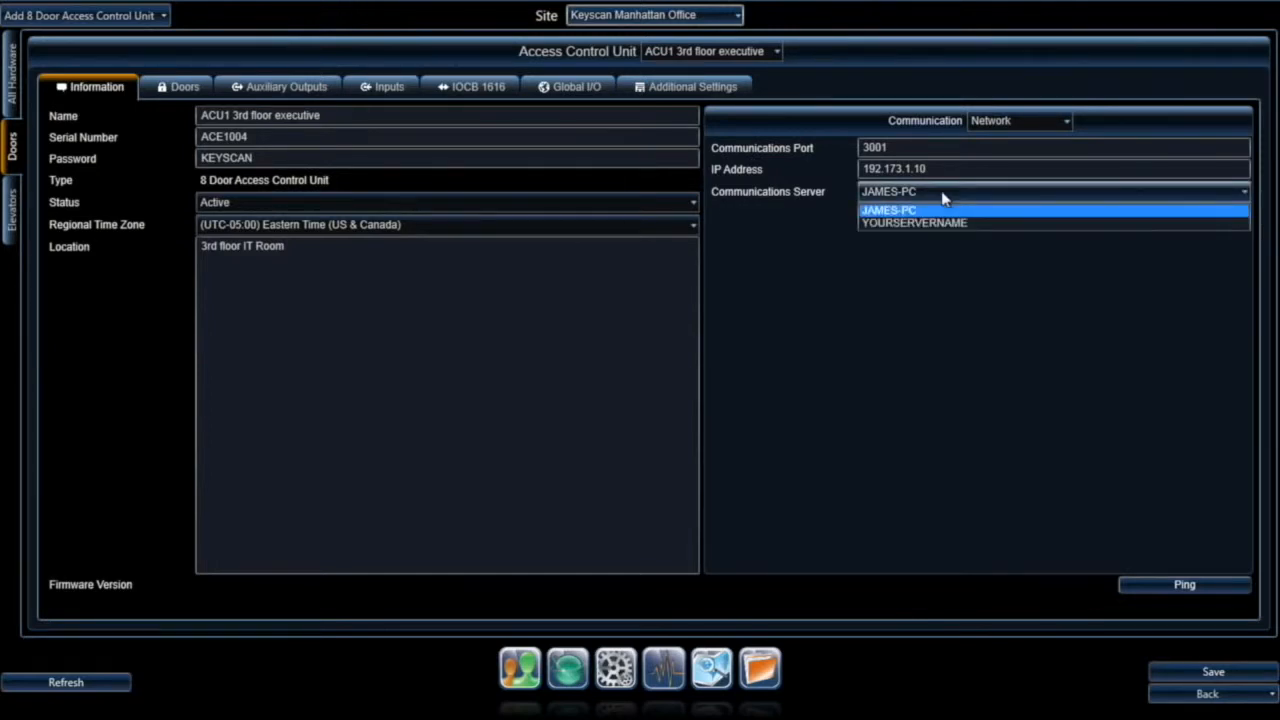
left_click(950, 222)
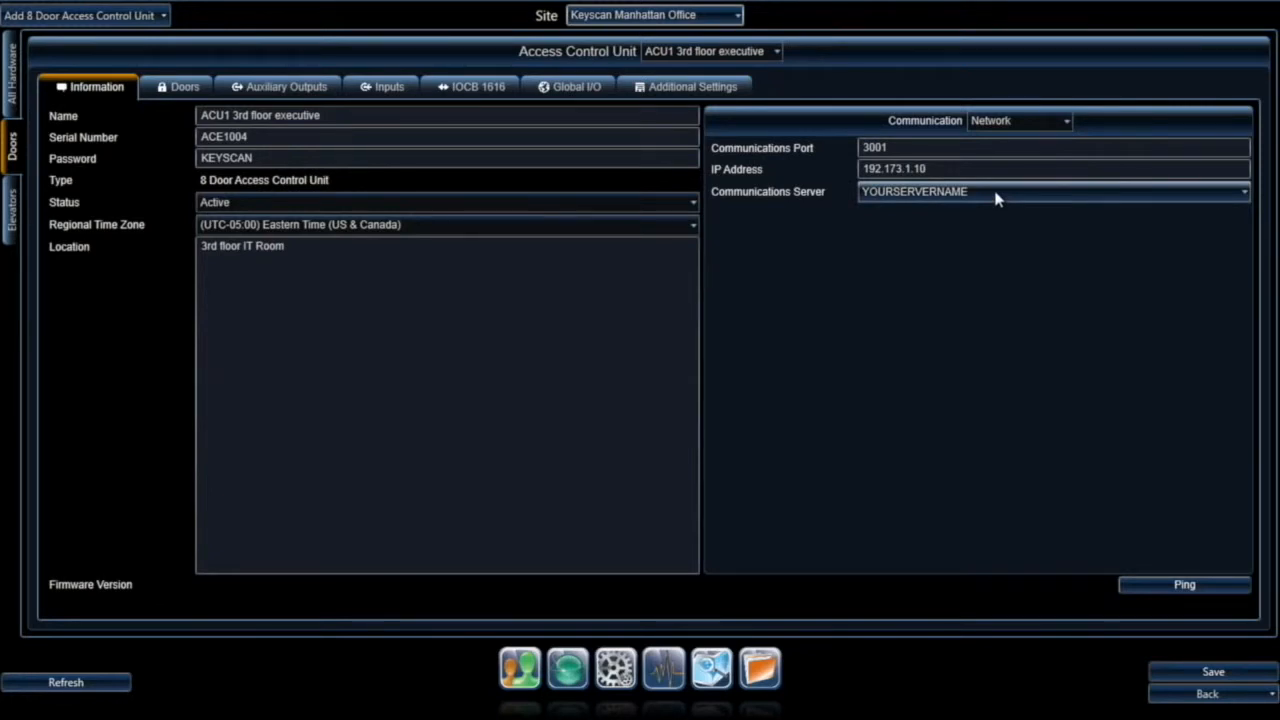
left_click(995, 199)
left_click(937, 209)
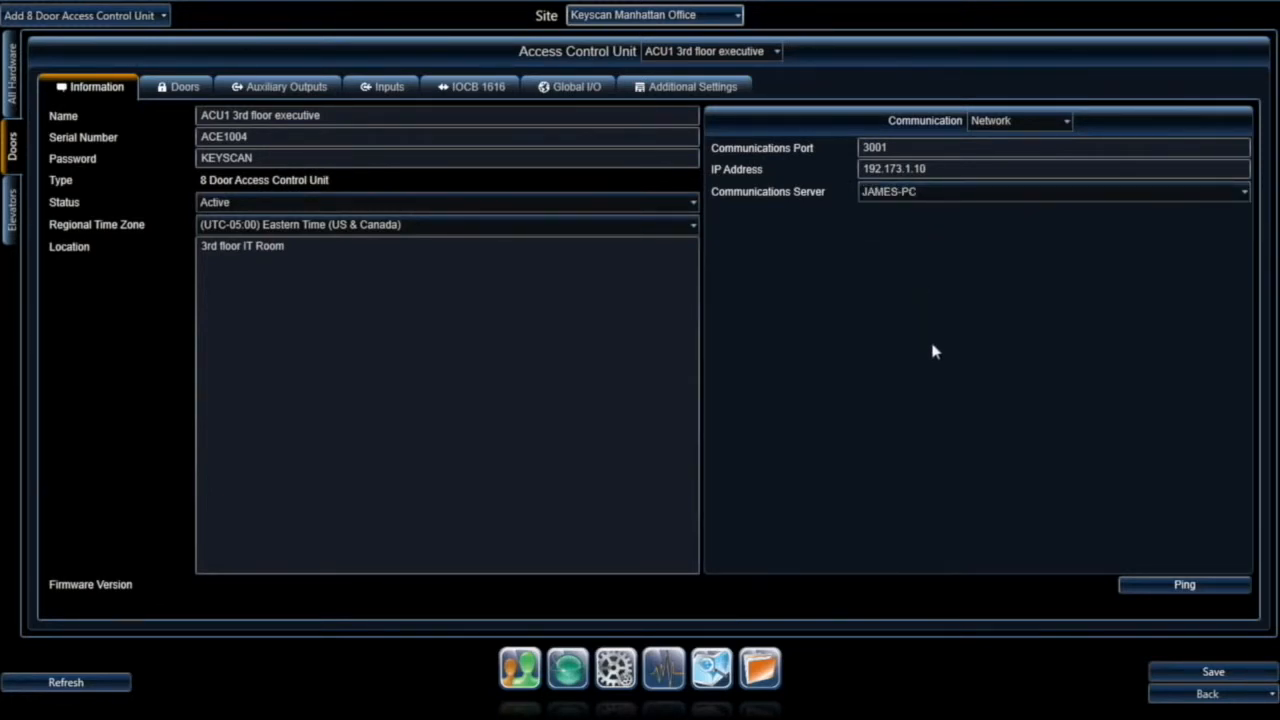
left_click(1213, 673)
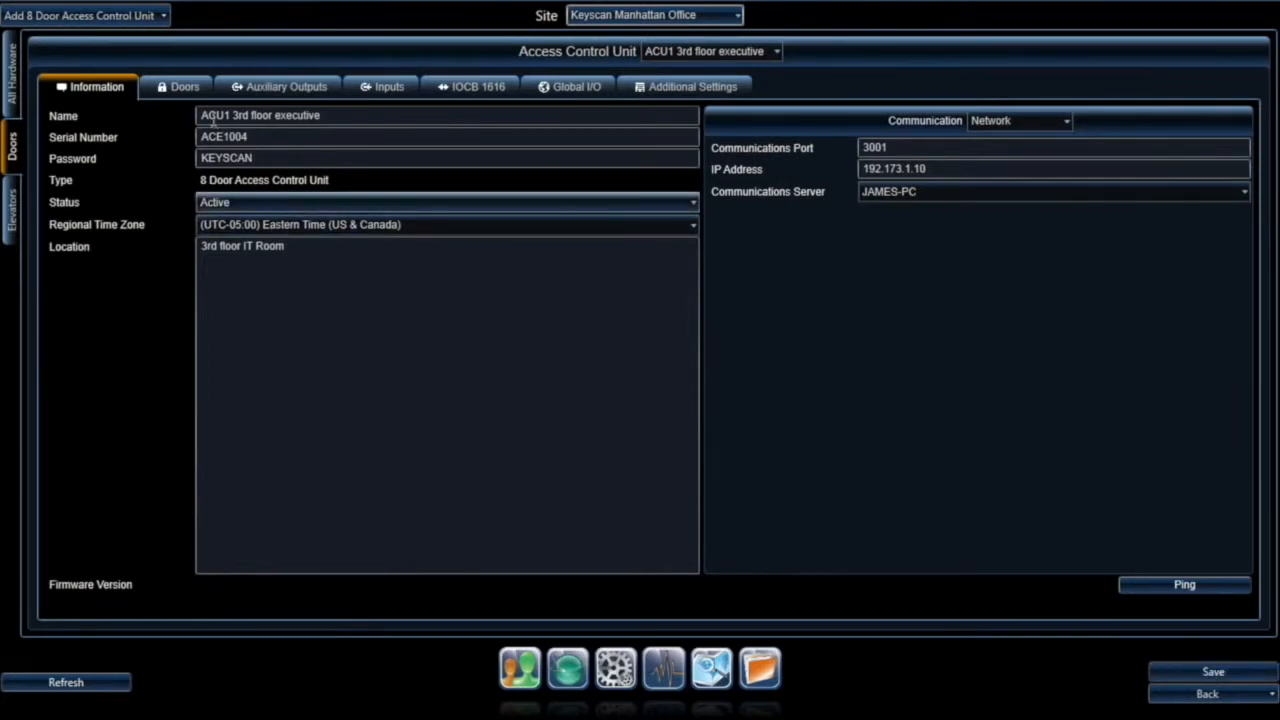
left_click(180, 88)
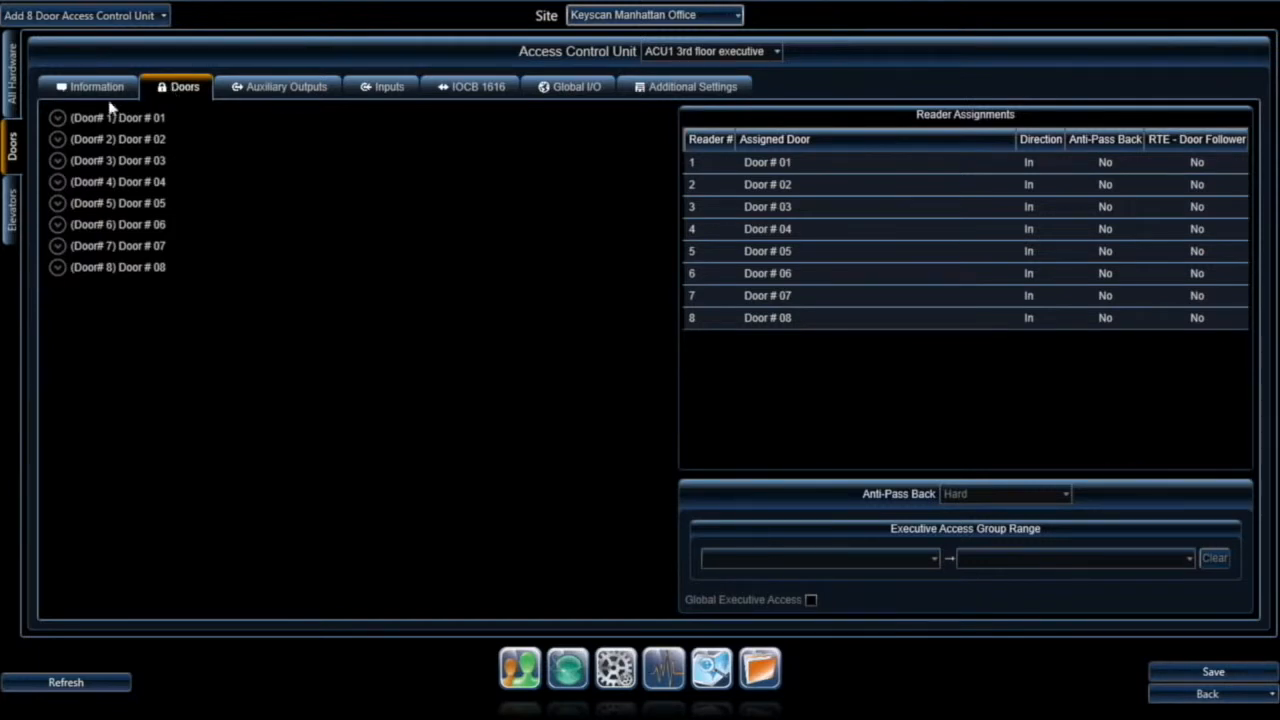
Step: Rename Door # 01 to 'CEOs Office' with Unlocks Door and Shunts Door Contact mode
left_click(57, 119)
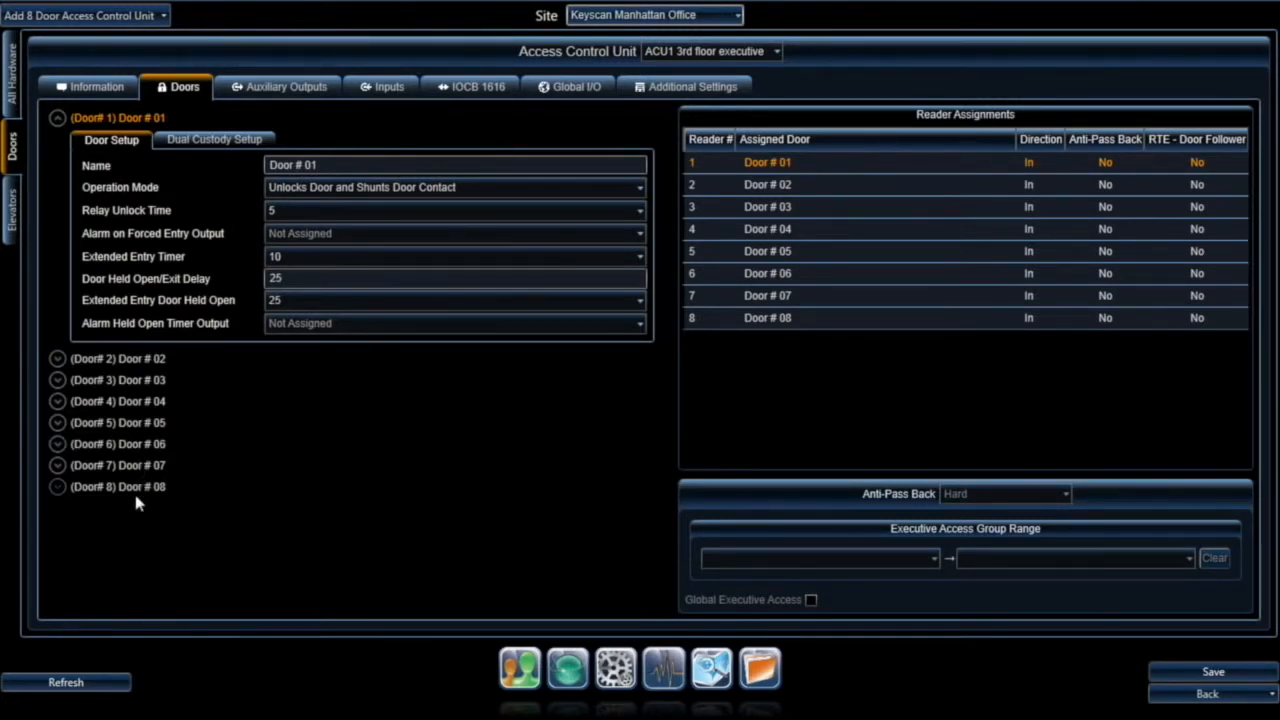
left_click(314, 165)
type("CE")
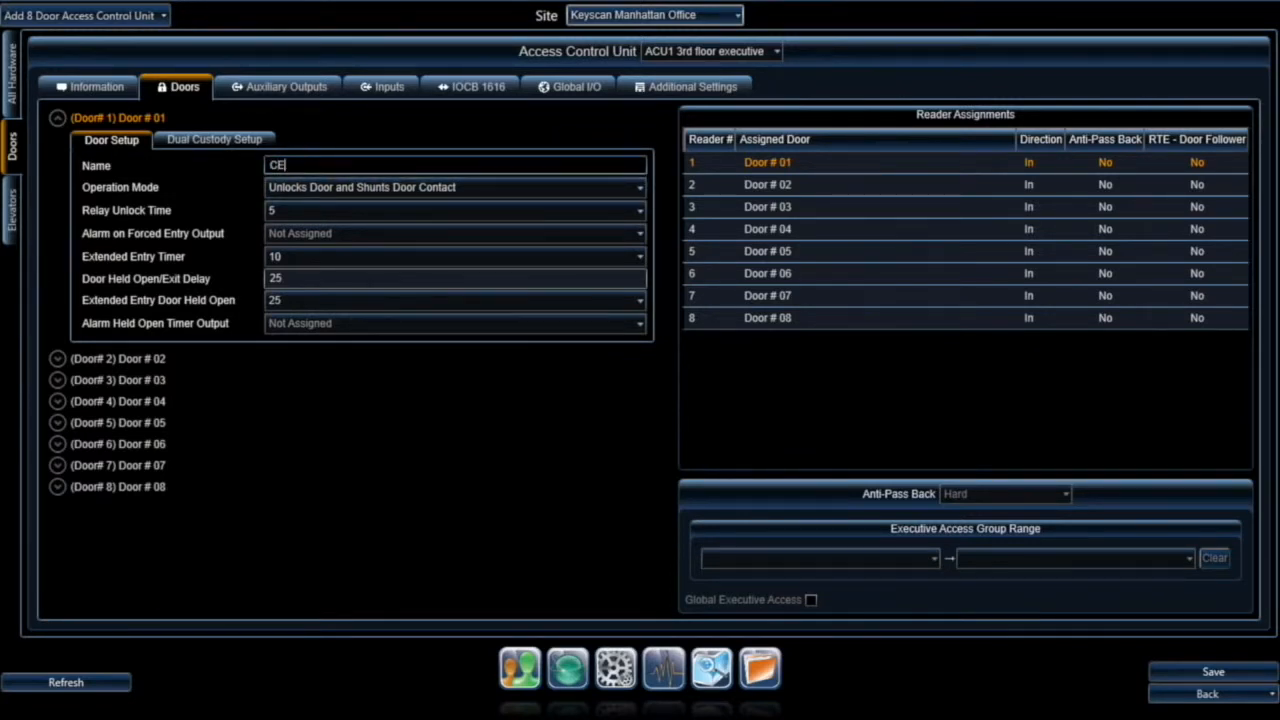
type("Os Office")
left_click(482, 193)
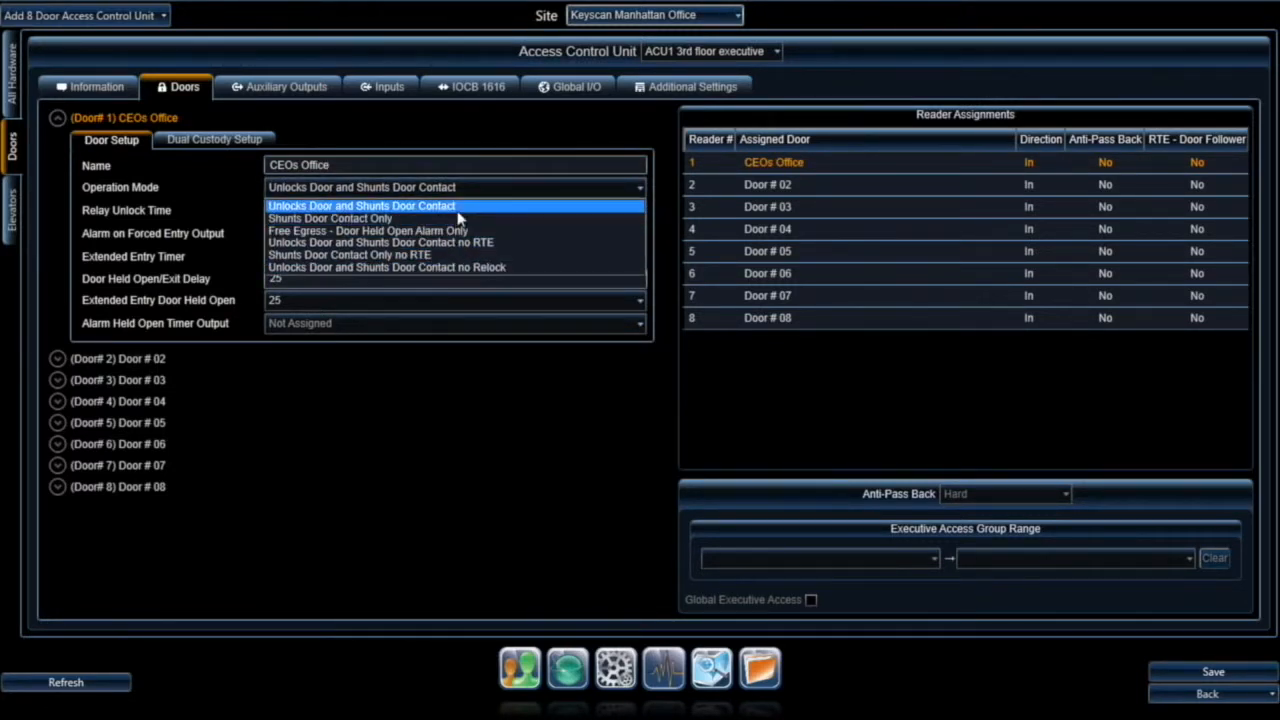
left_click(459, 208)
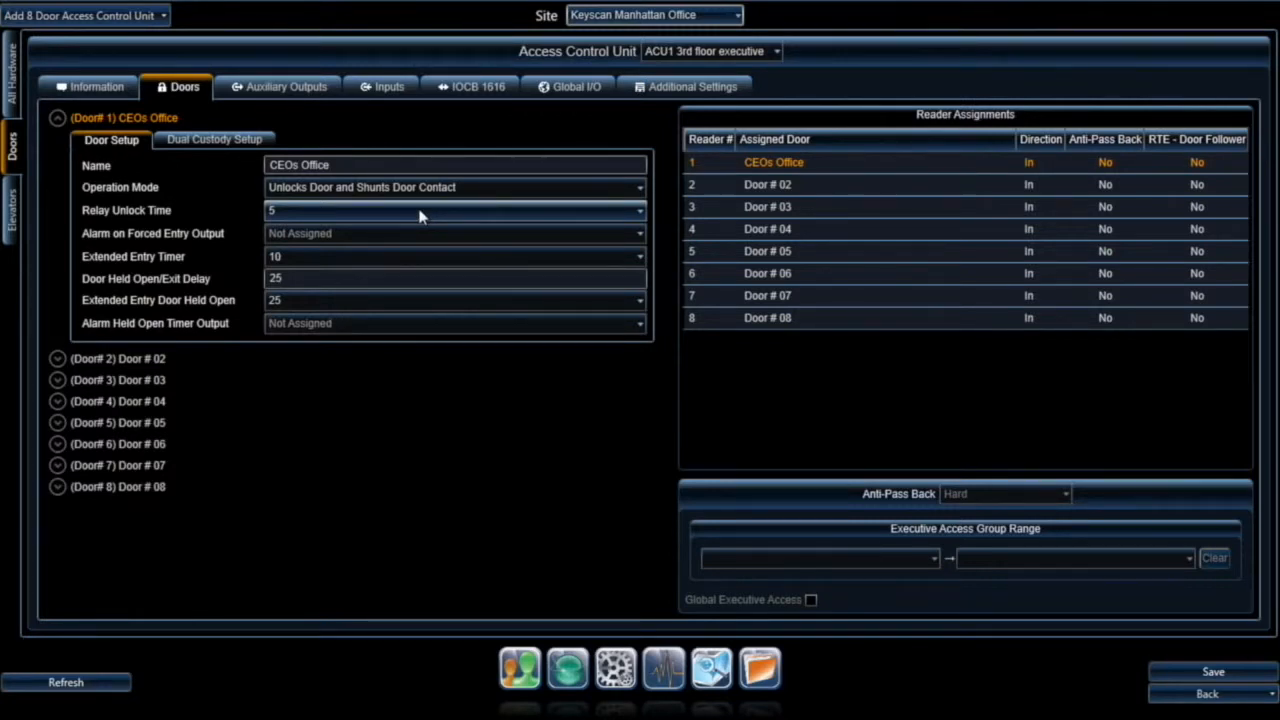
Step: Keep the CEOs Office door's relay unlock time at 5
left_click(420, 216)
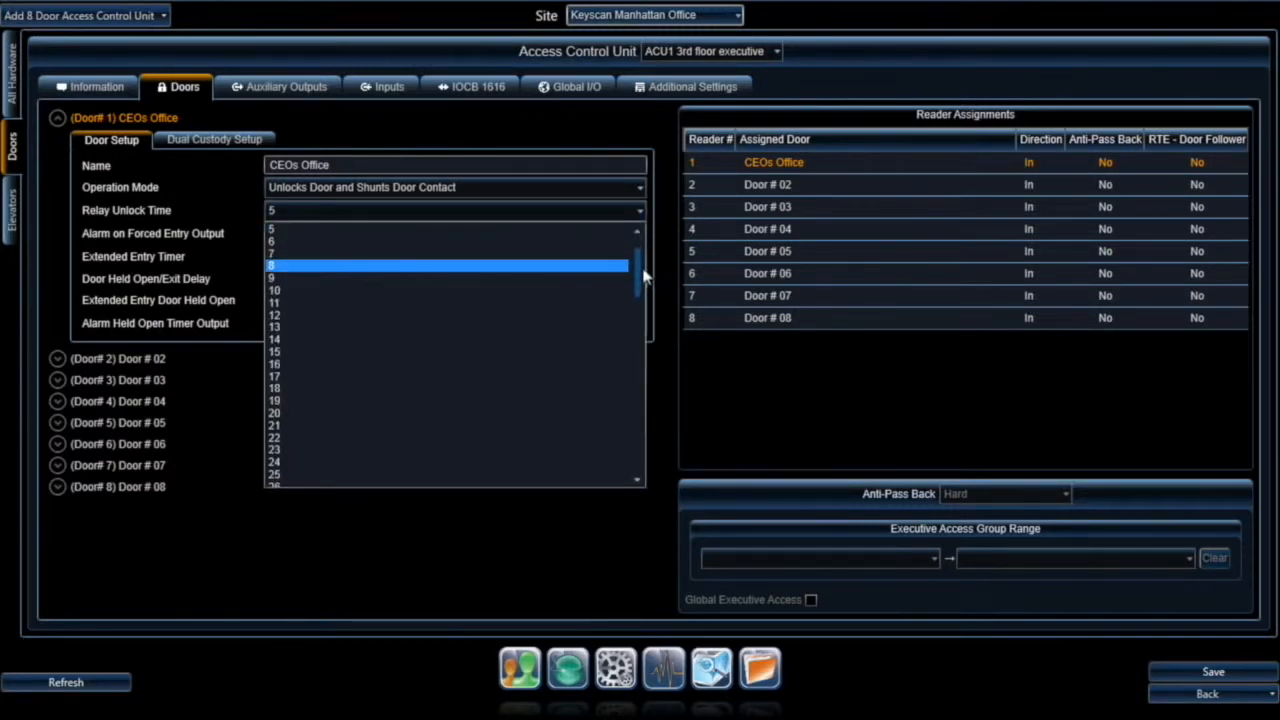
left_click_drag(636, 270, 637, 455)
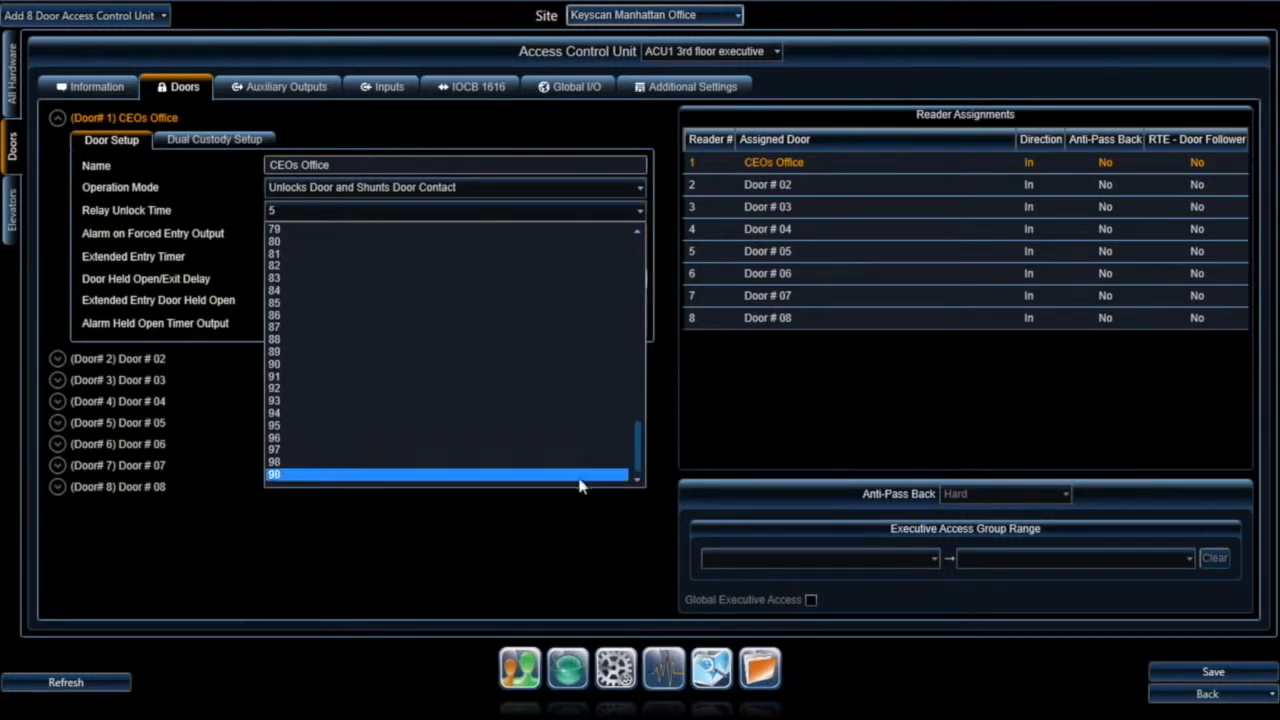
left_click_drag(636, 440, 637, 255)
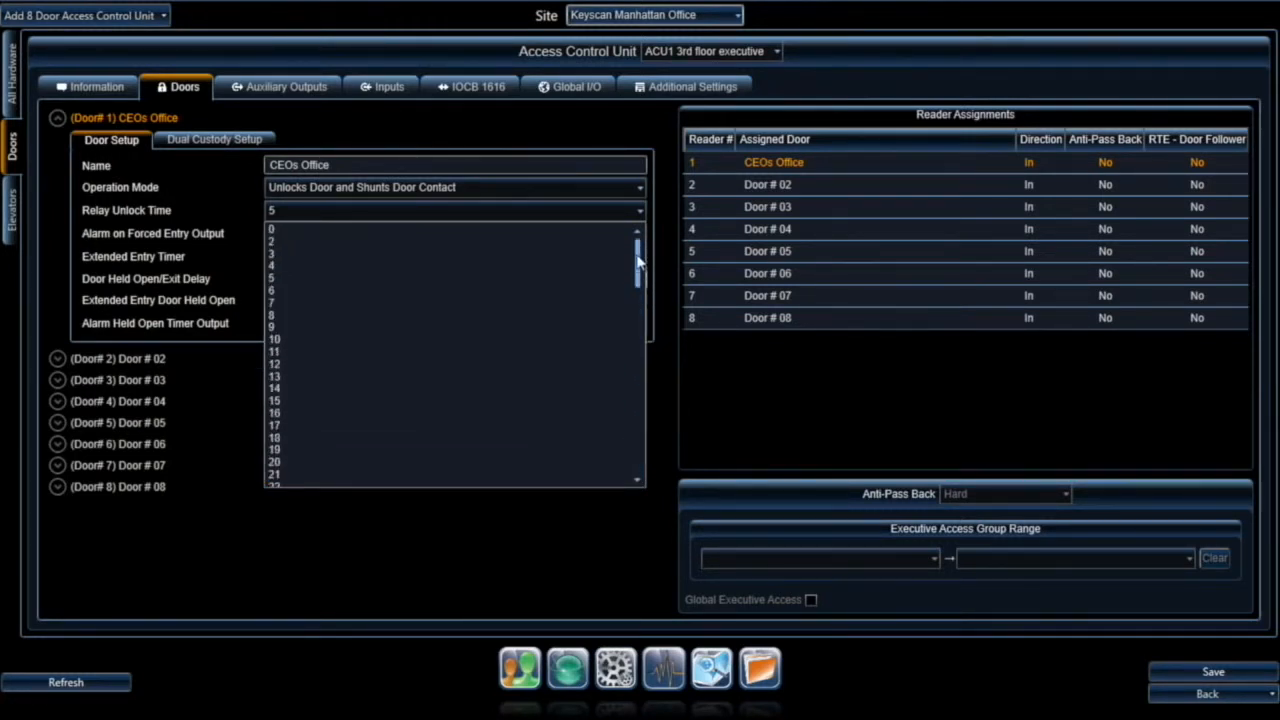
left_click(552, 282)
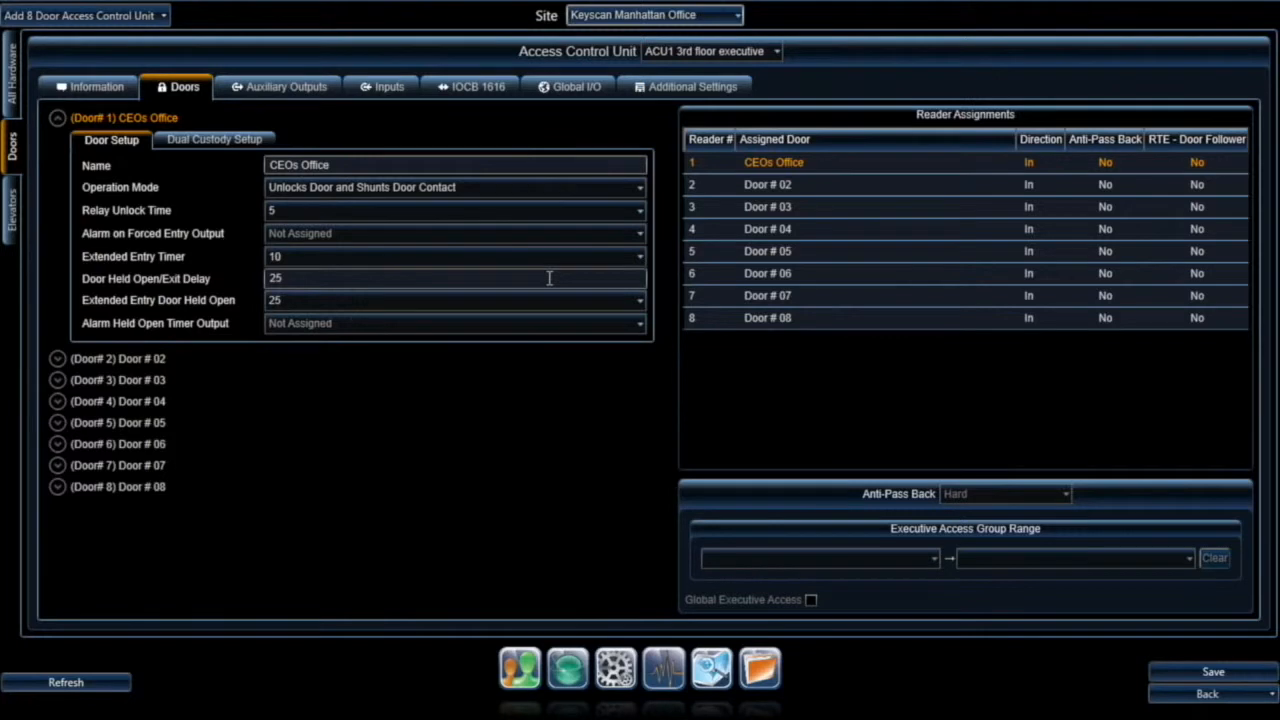
left_click(452, 241)
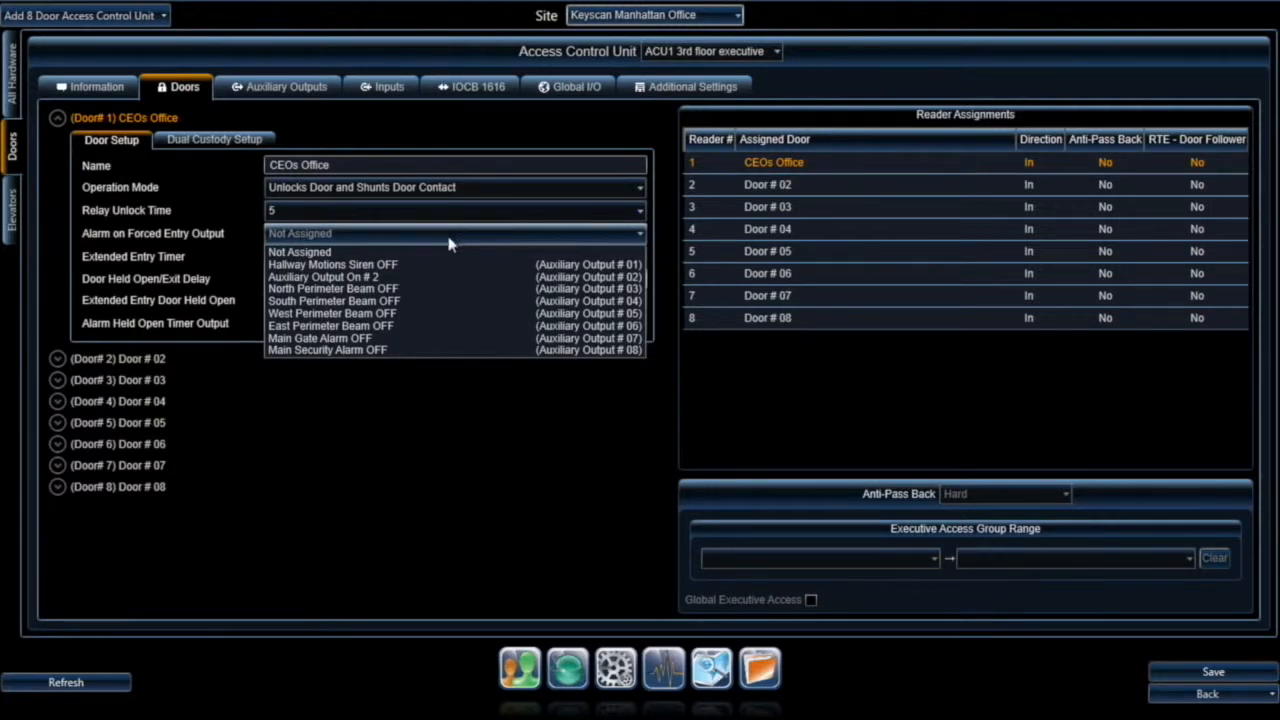
left_click(405, 350)
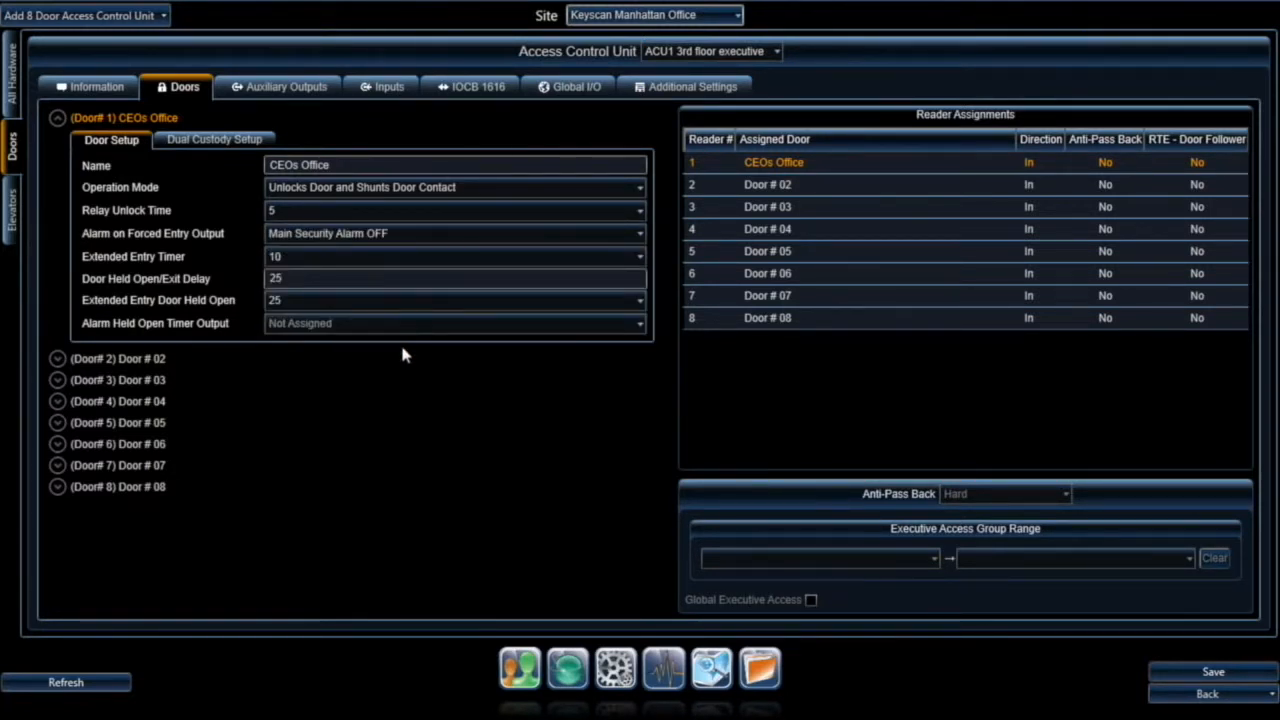
left_click(405, 237)
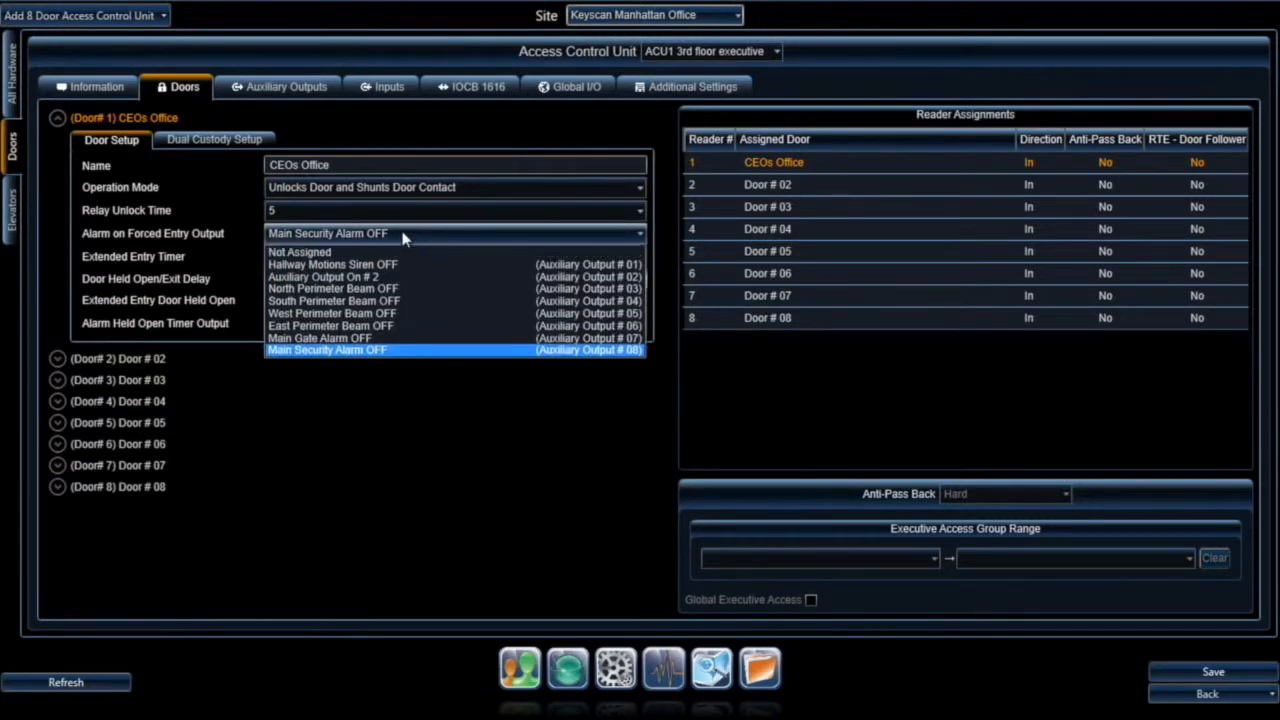
left_click(350, 252)
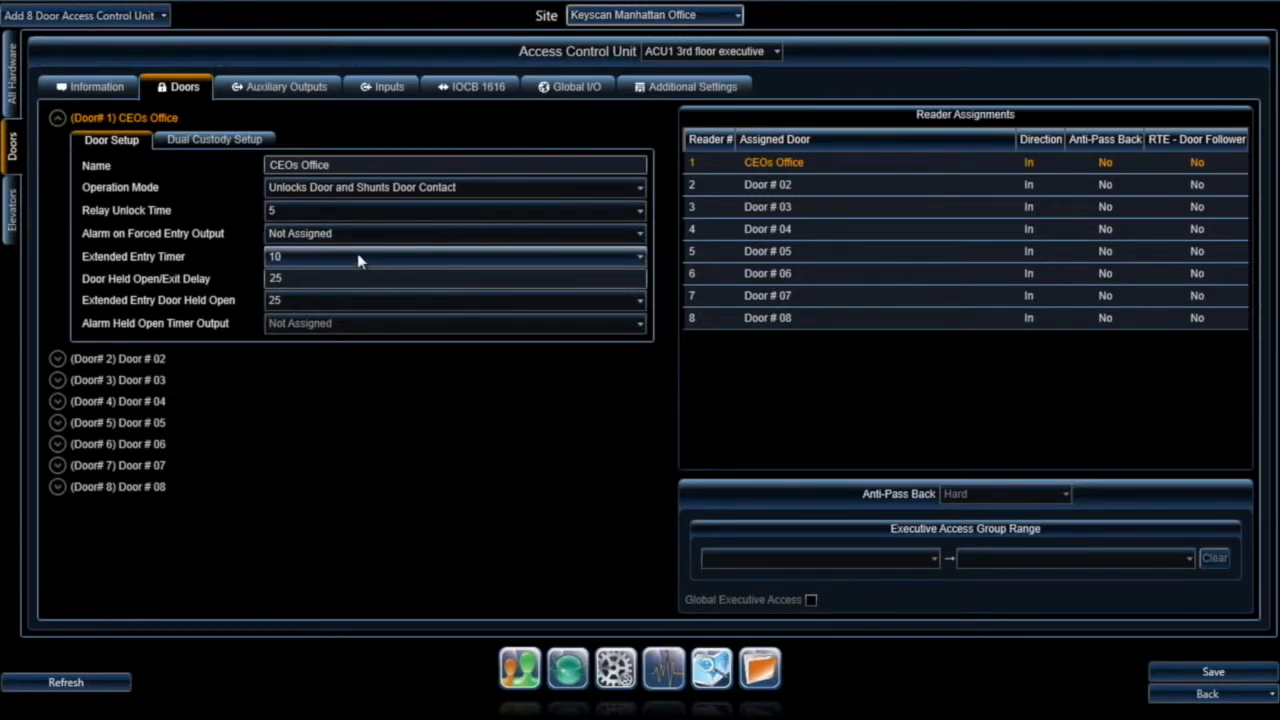
left_click(358, 260)
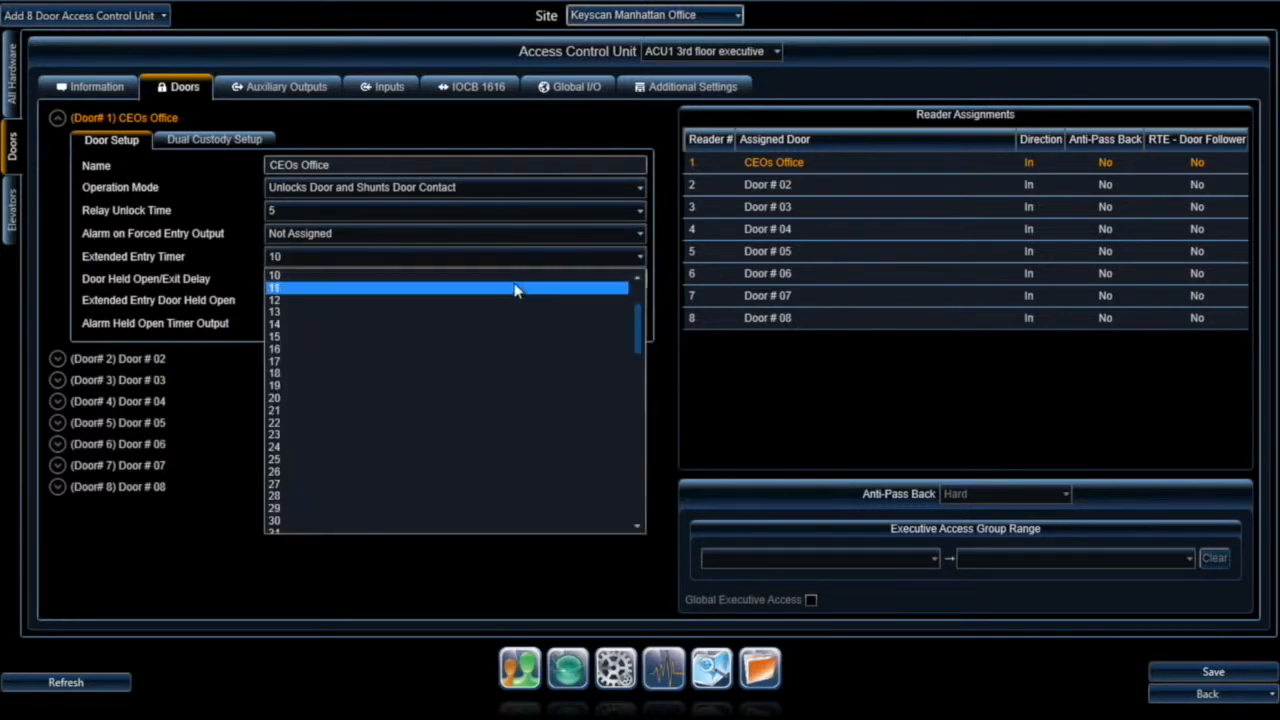
left_click_drag(638, 318, 640, 284)
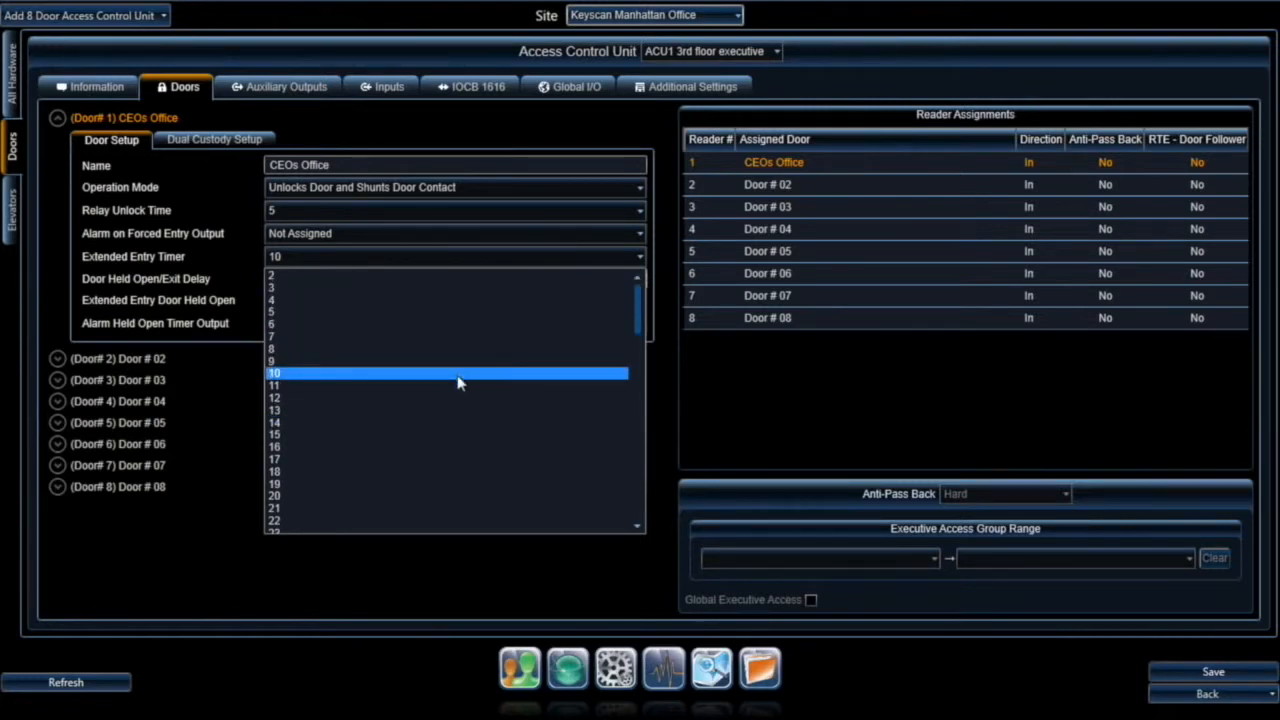
left_click(458, 380)
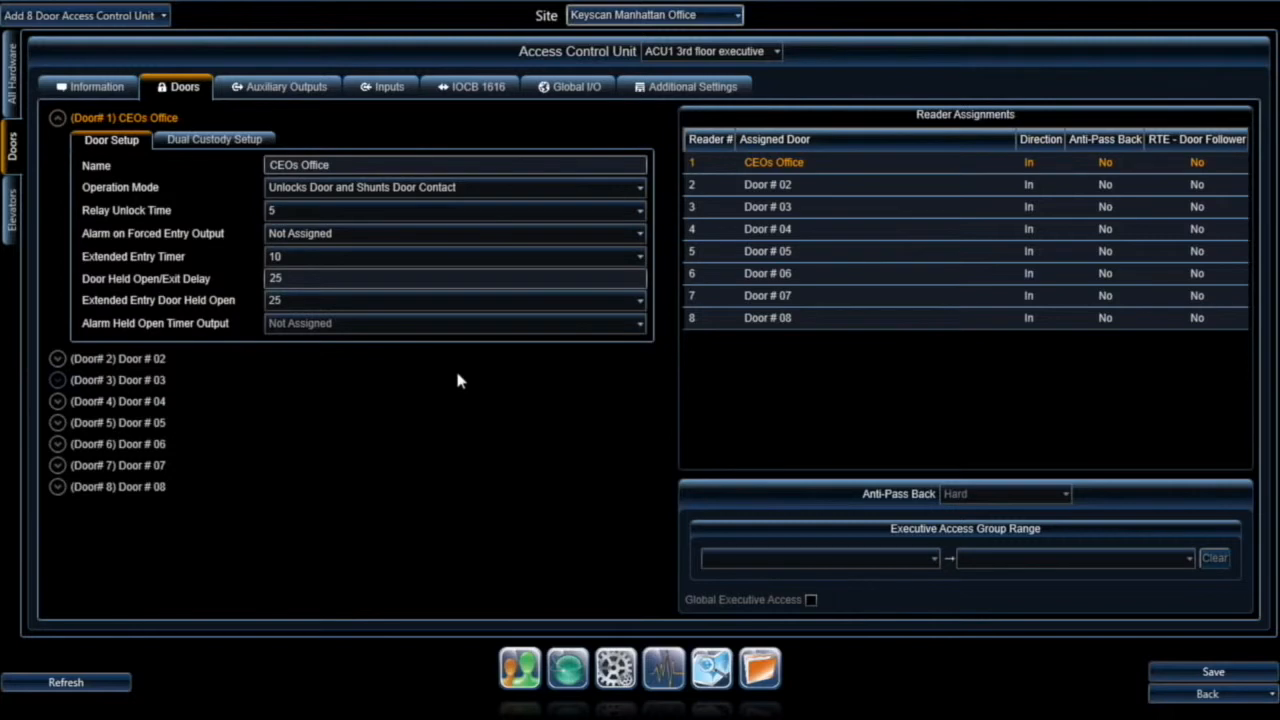
left_click(374, 278)
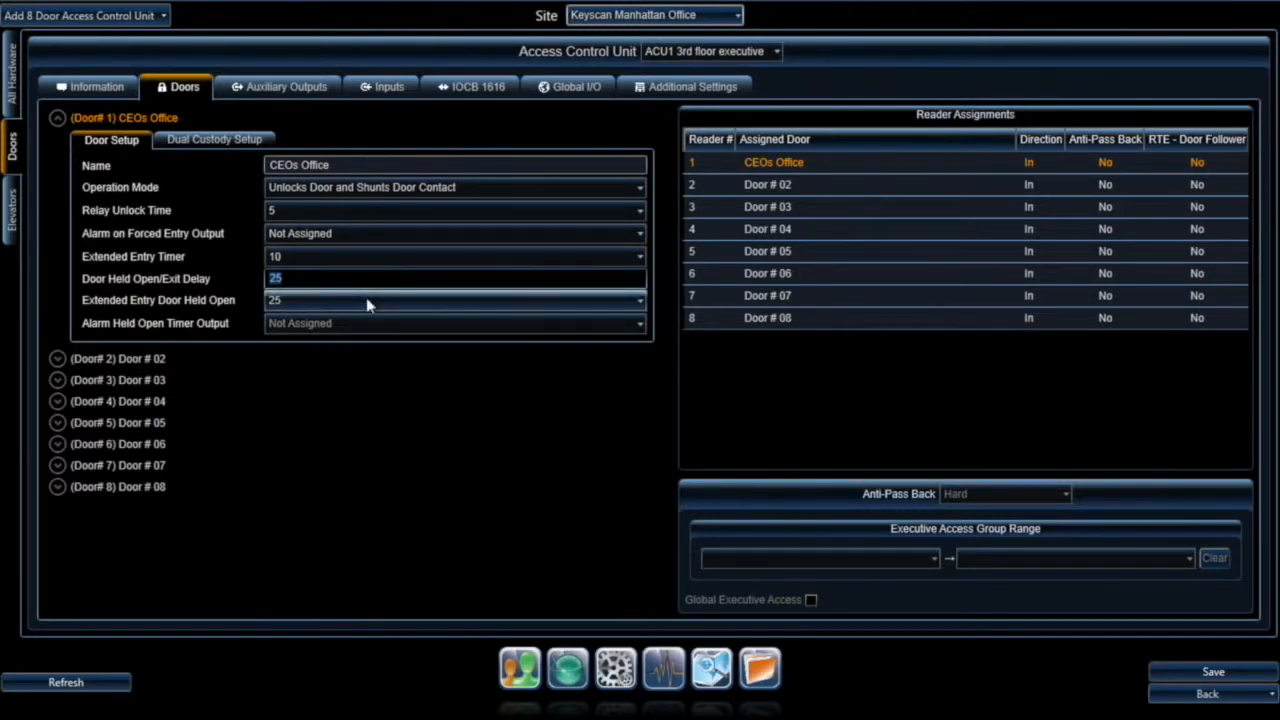
left_click(367, 305)
left_click(366, 306)
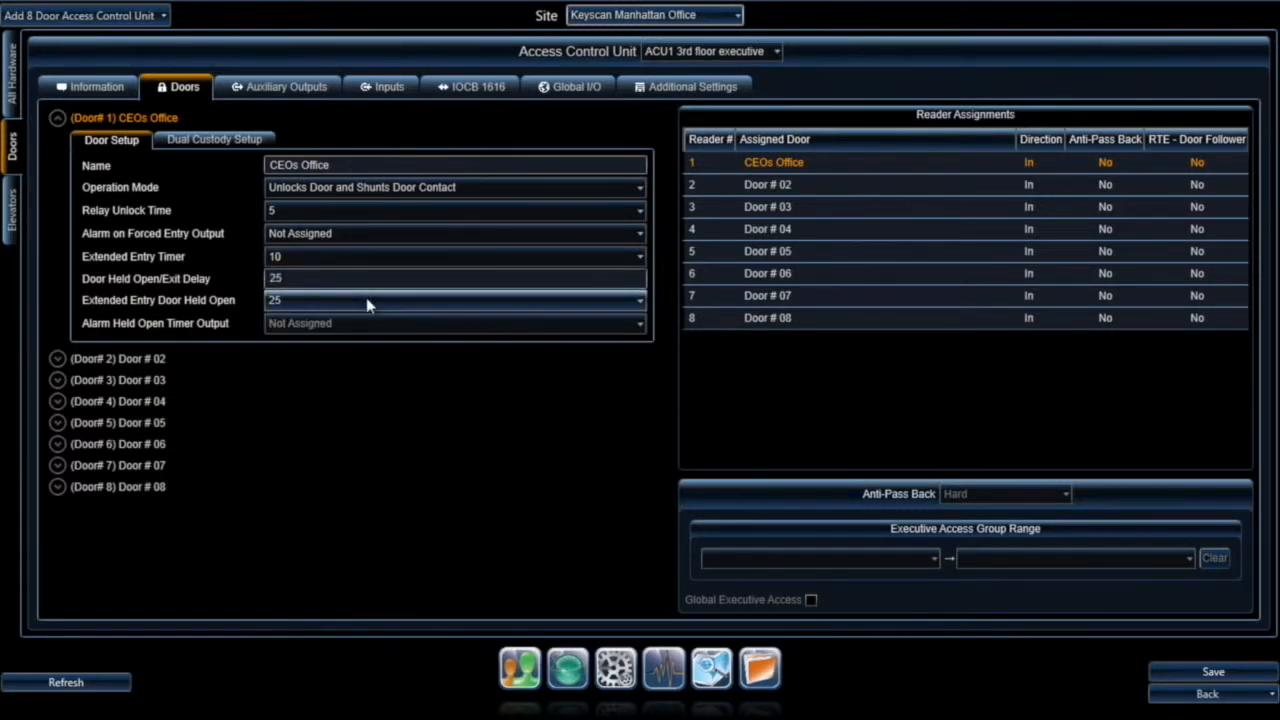
left_click(368, 277)
left_click(363, 305)
left_click(363, 306)
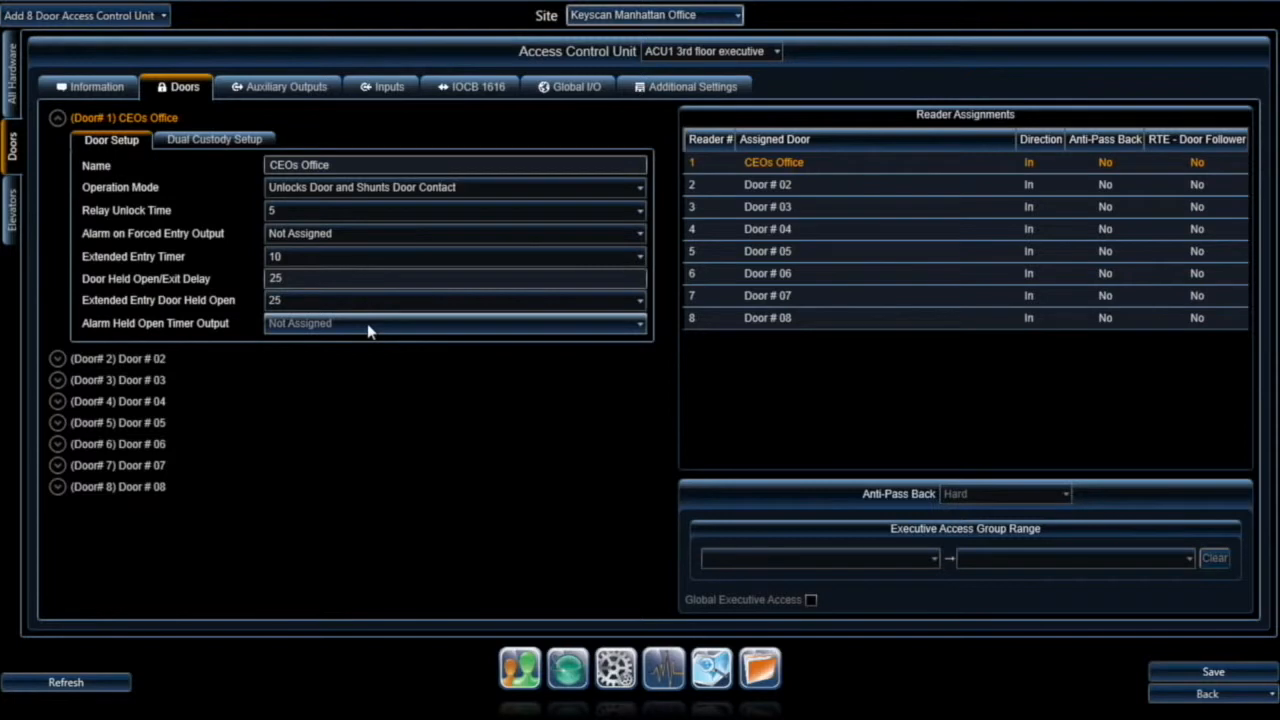
left_click(367, 323)
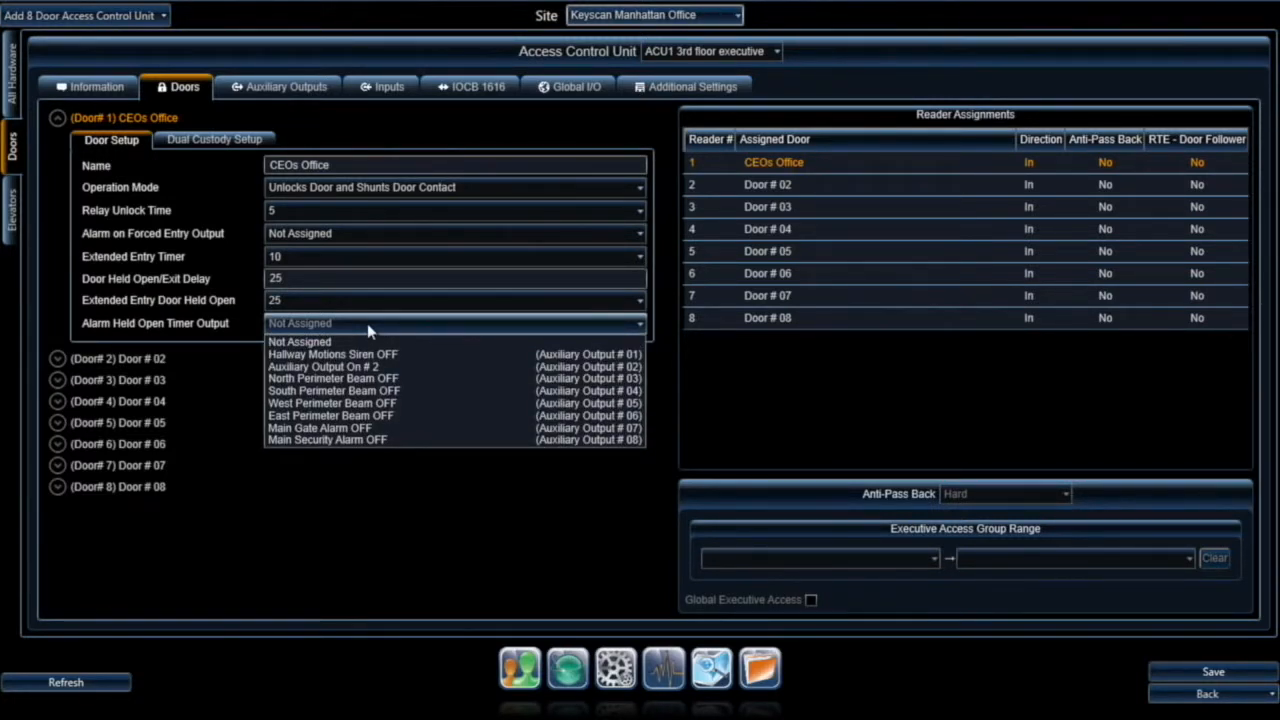
left_click(367, 323)
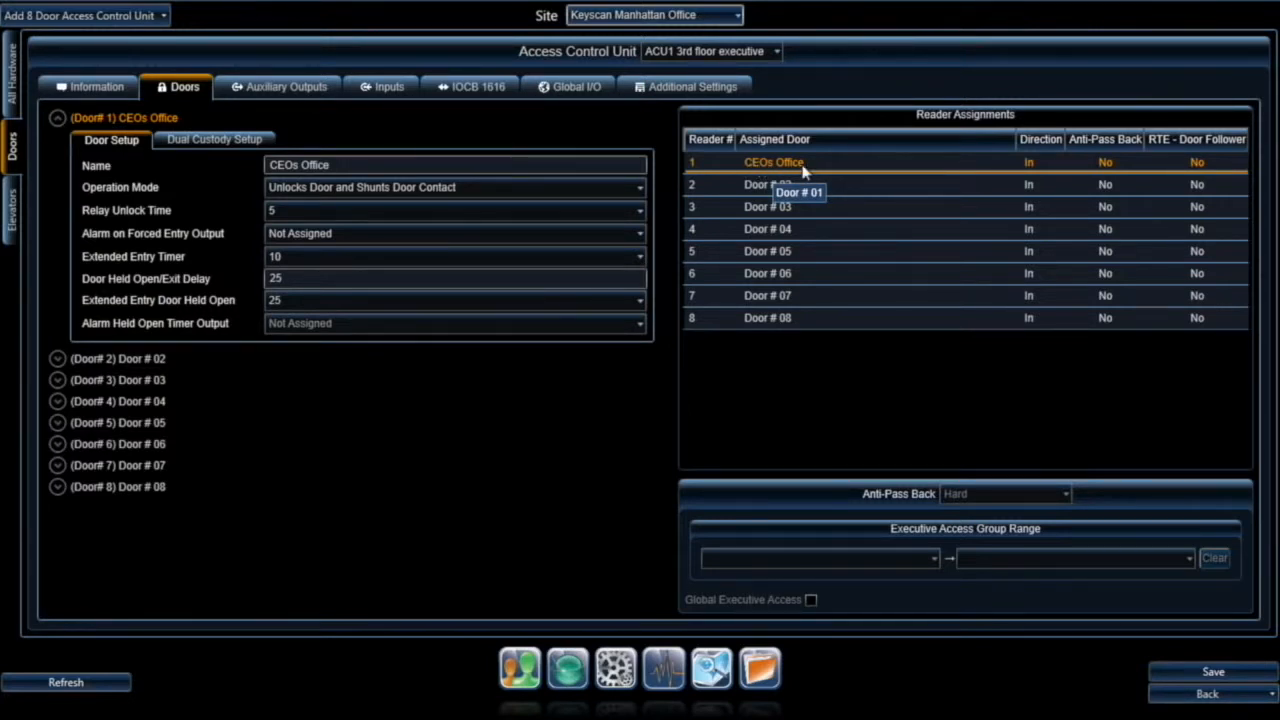
Step: Confirm reader 1's direction is In, check anti-pass back and door follower, then show Auxiliary Outputs
left_click(1042, 166)
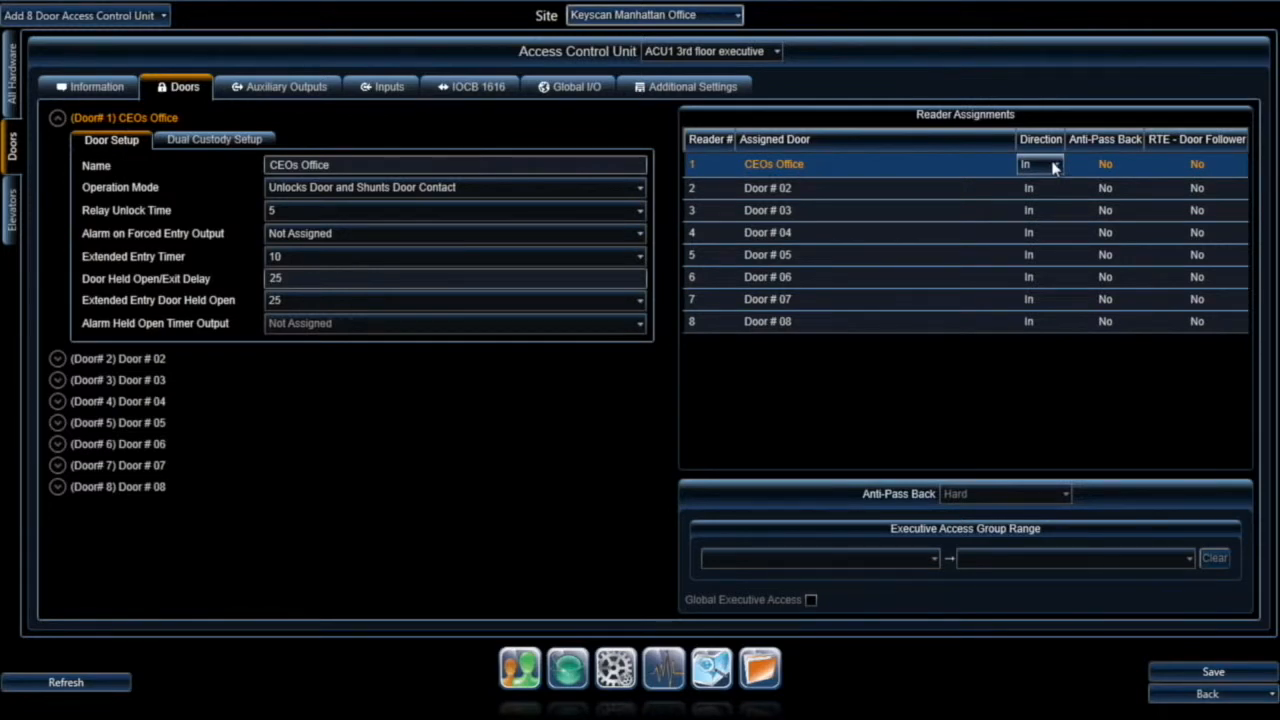
left_click(1053, 167)
left_click(1053, 167)
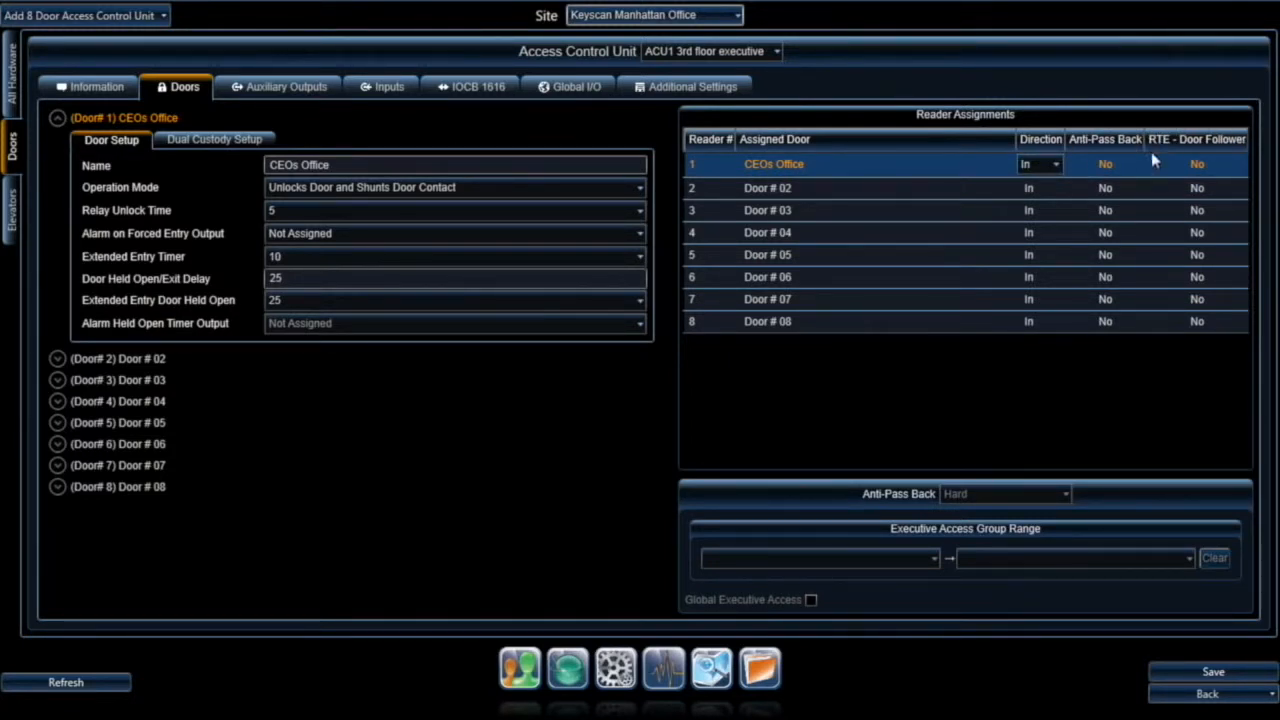
left_click(1125, 167)
left_click(1234, 167)
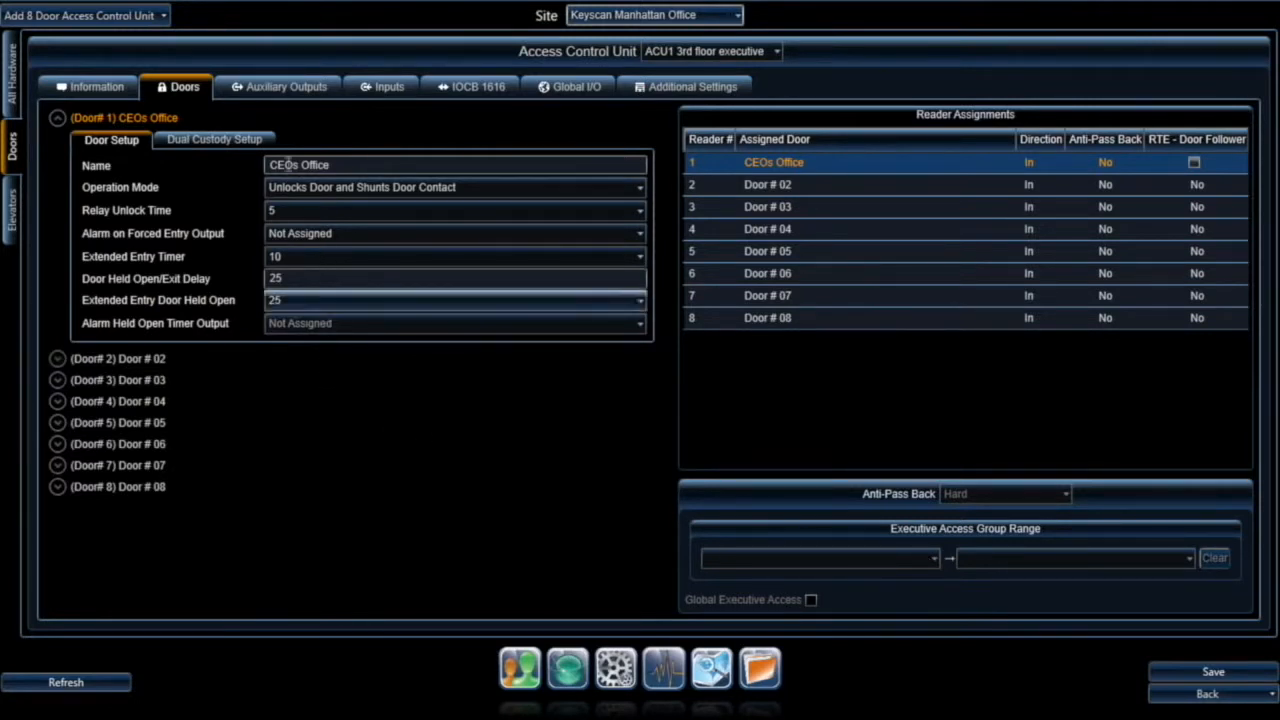
left_click(291, 88)
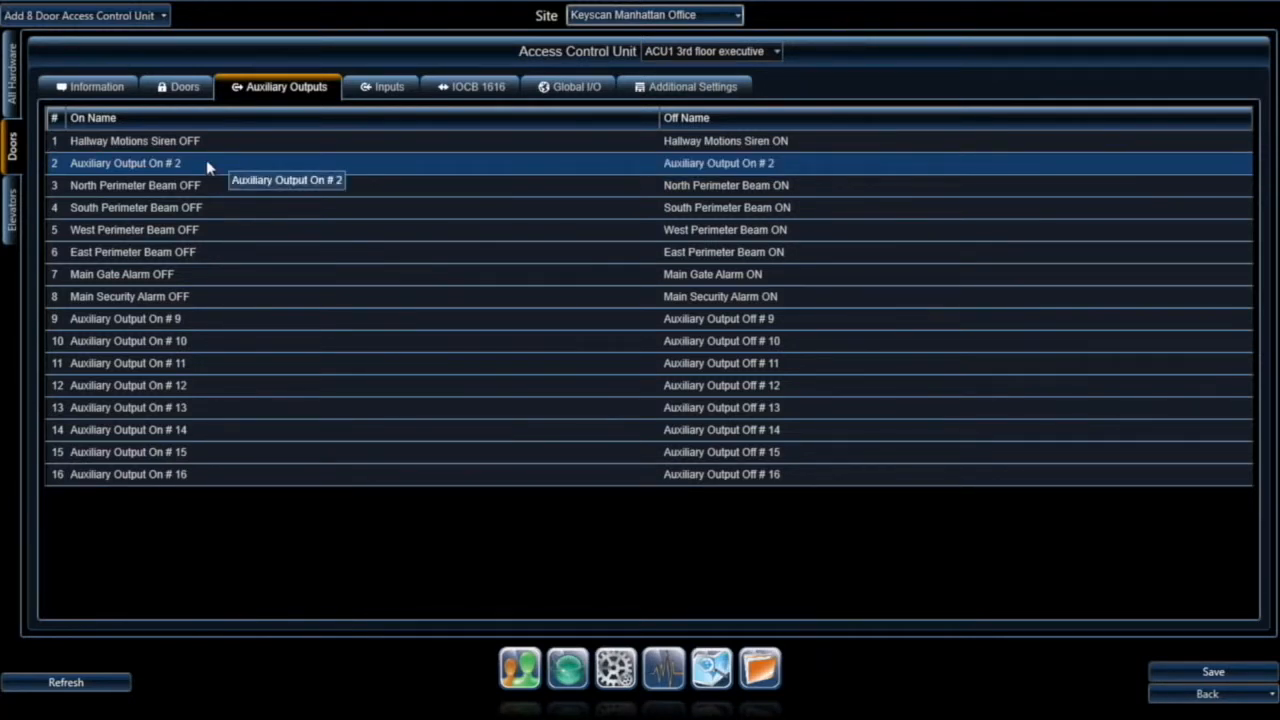
Step: Rename auxiliary output 2's On Name to 'Reception Panic Button Siren OFF'
left_click(145, 163)
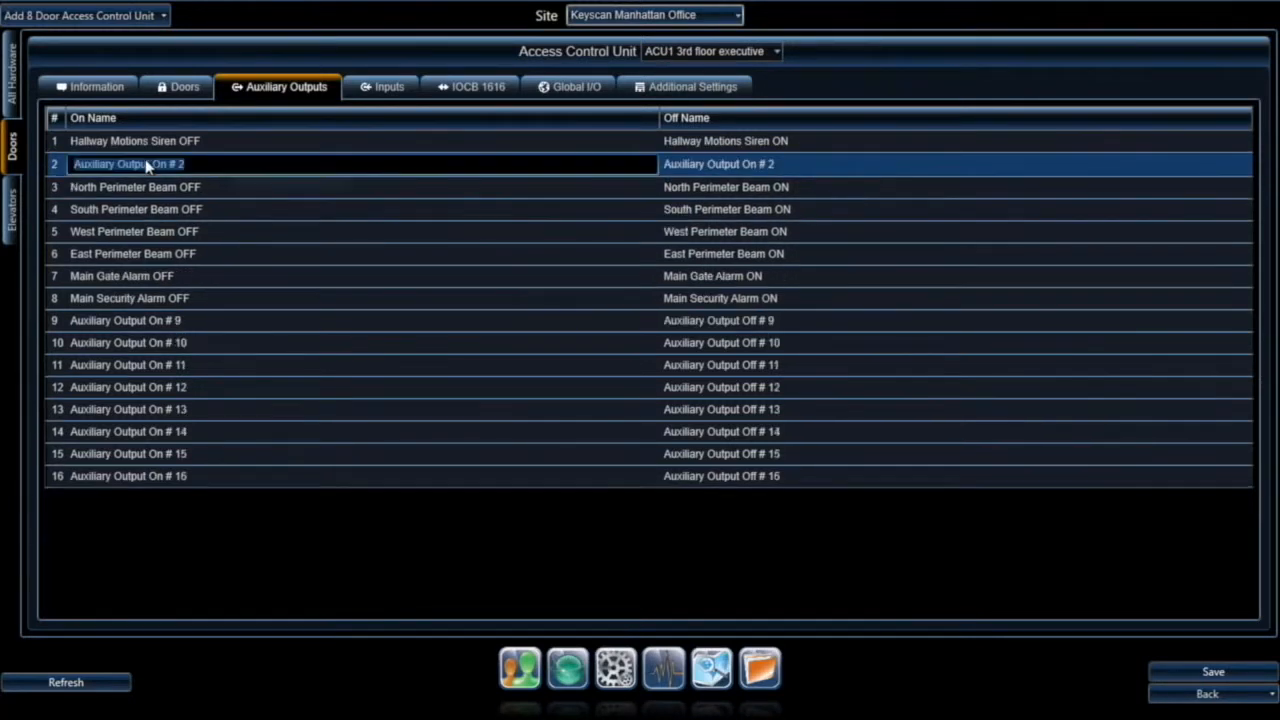
type("Reception Panic Button Siren OFF")
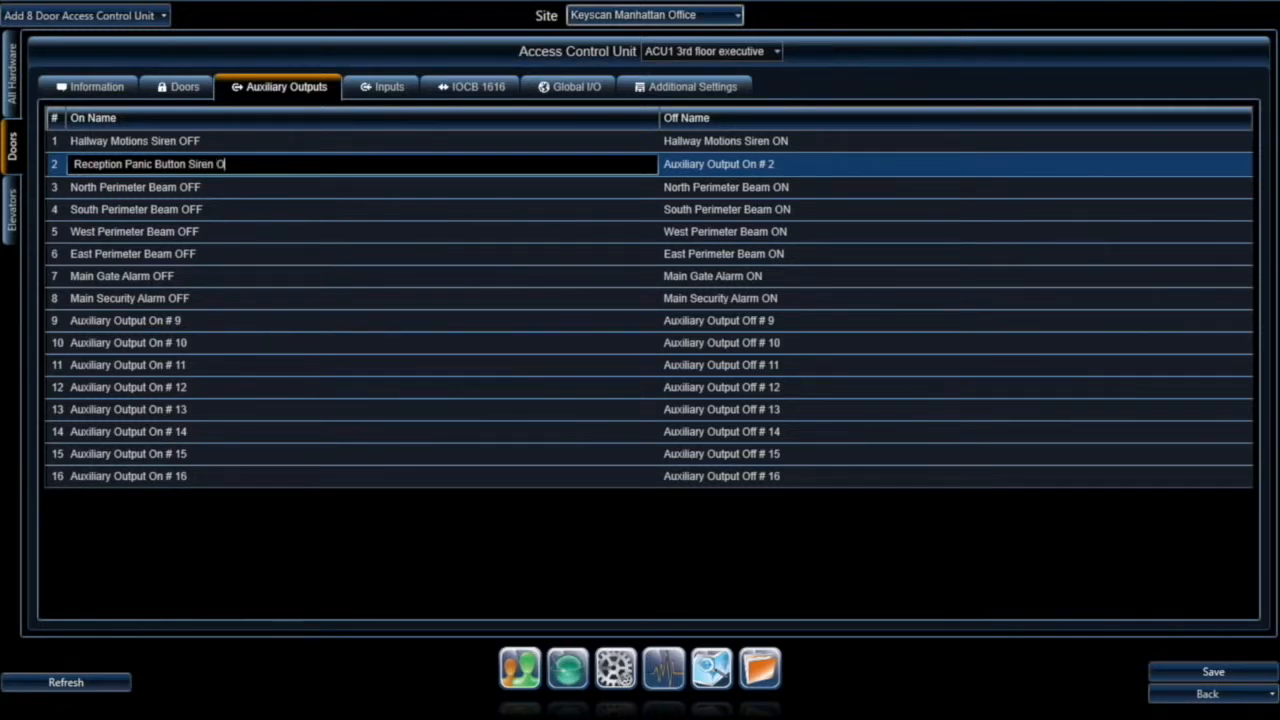
key("Tab")
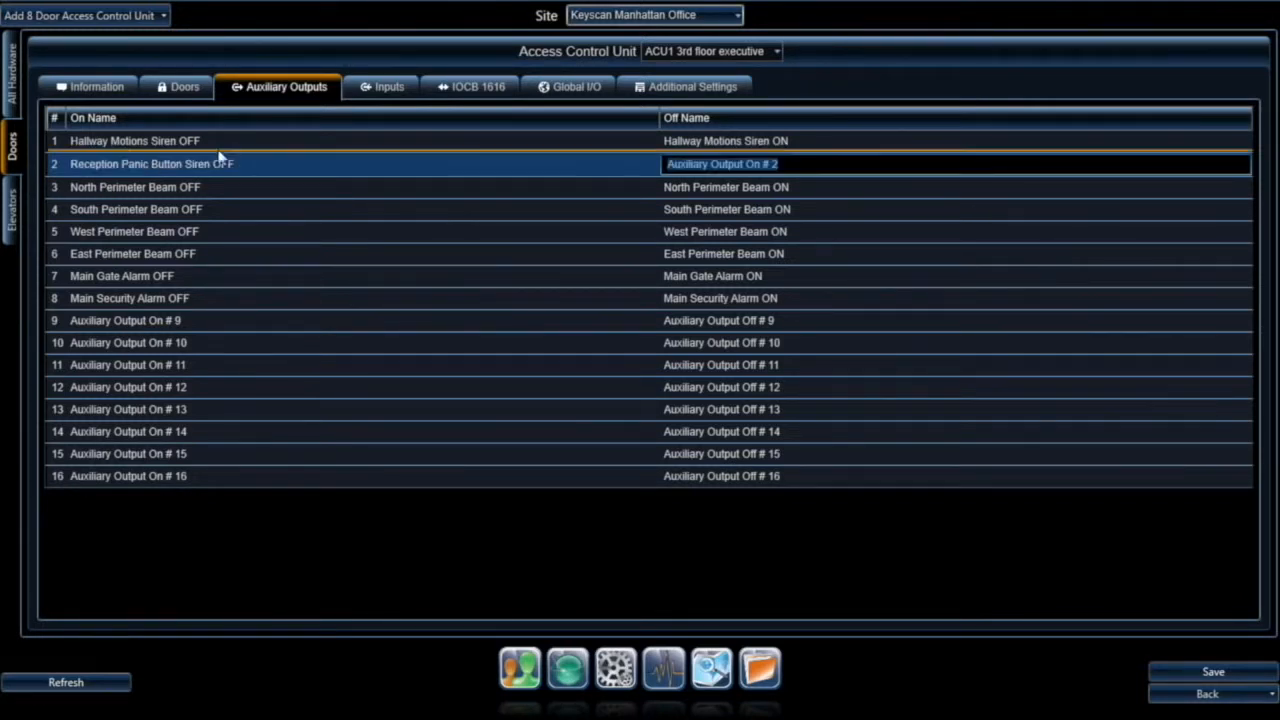
Step: Name Input # 01 'Reception Panic' and link it to output Main Security Alarm OFF
left_click(392, 88)
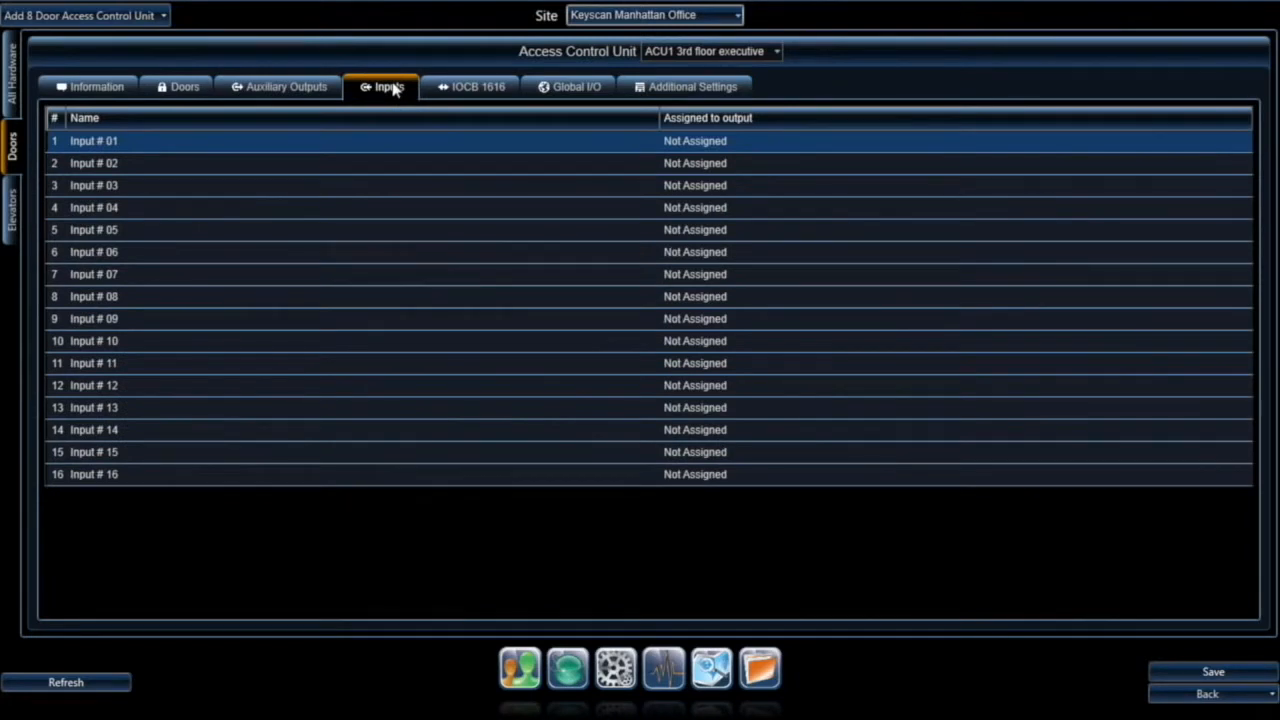
double_click(103, 141)
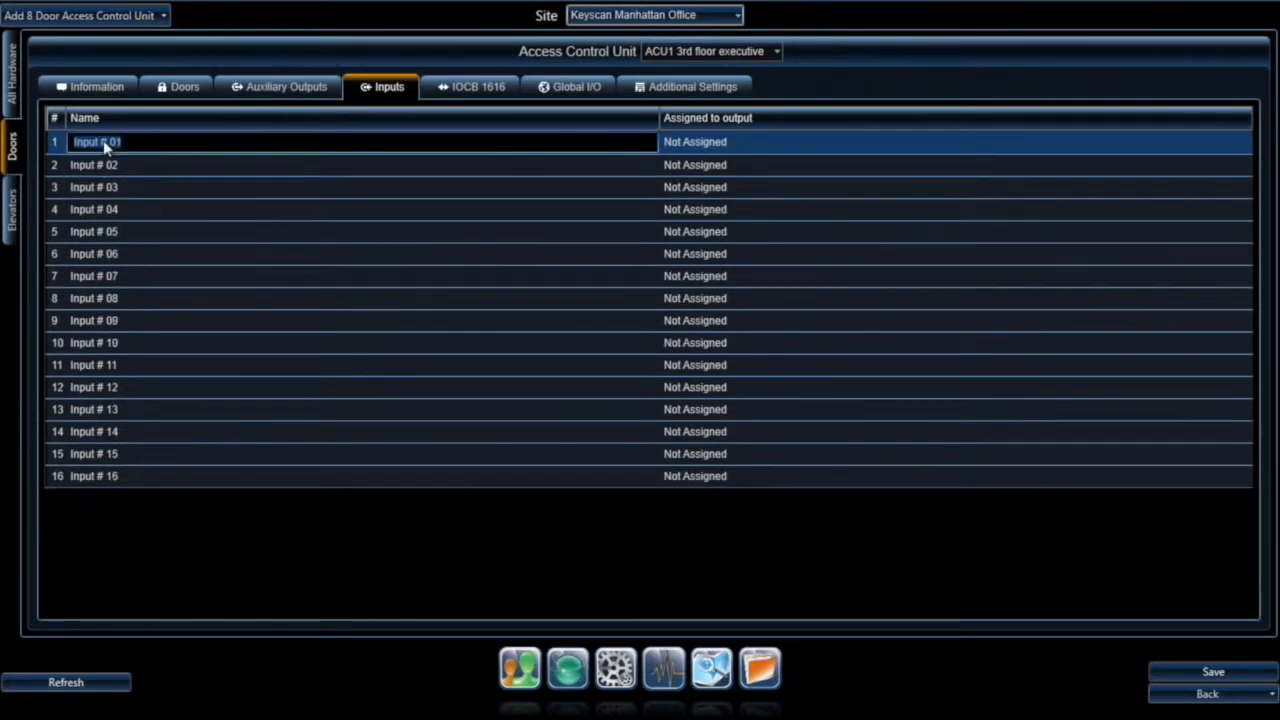
left_click(752, 145)
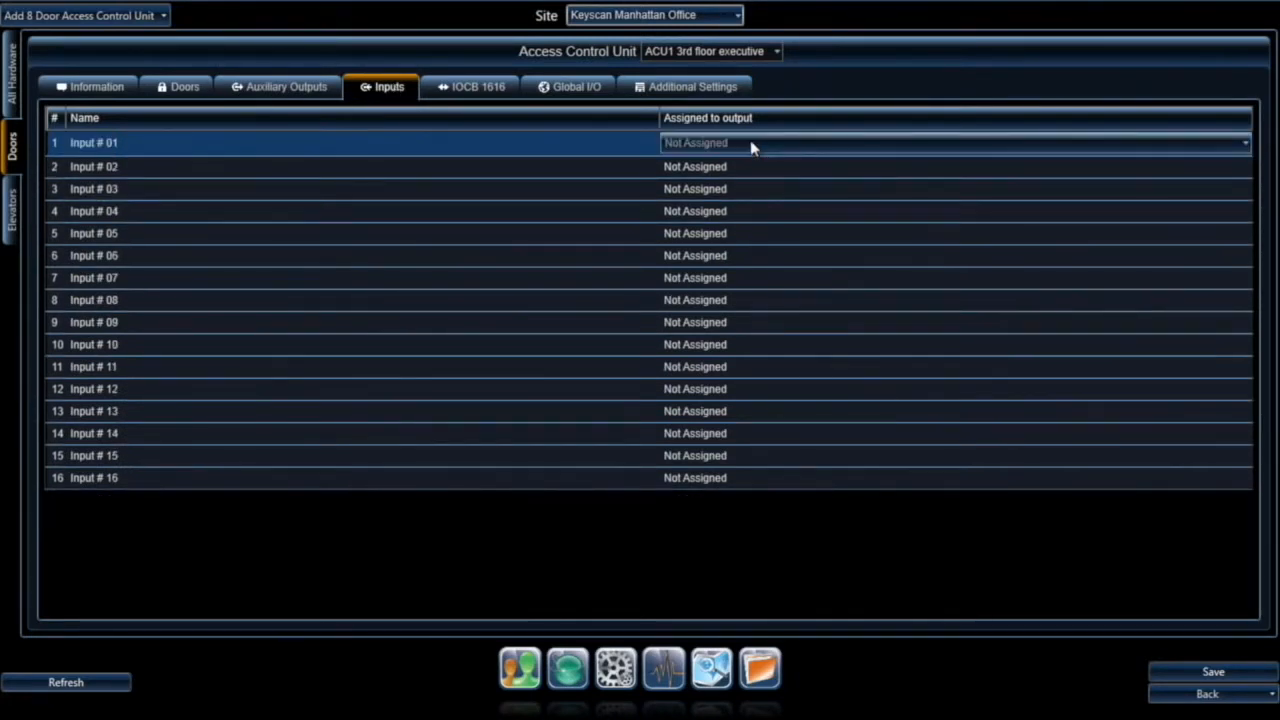
left_click(752, 145)
left_click(706, 145)
double_click(80, 142)
type("Reception Panic")
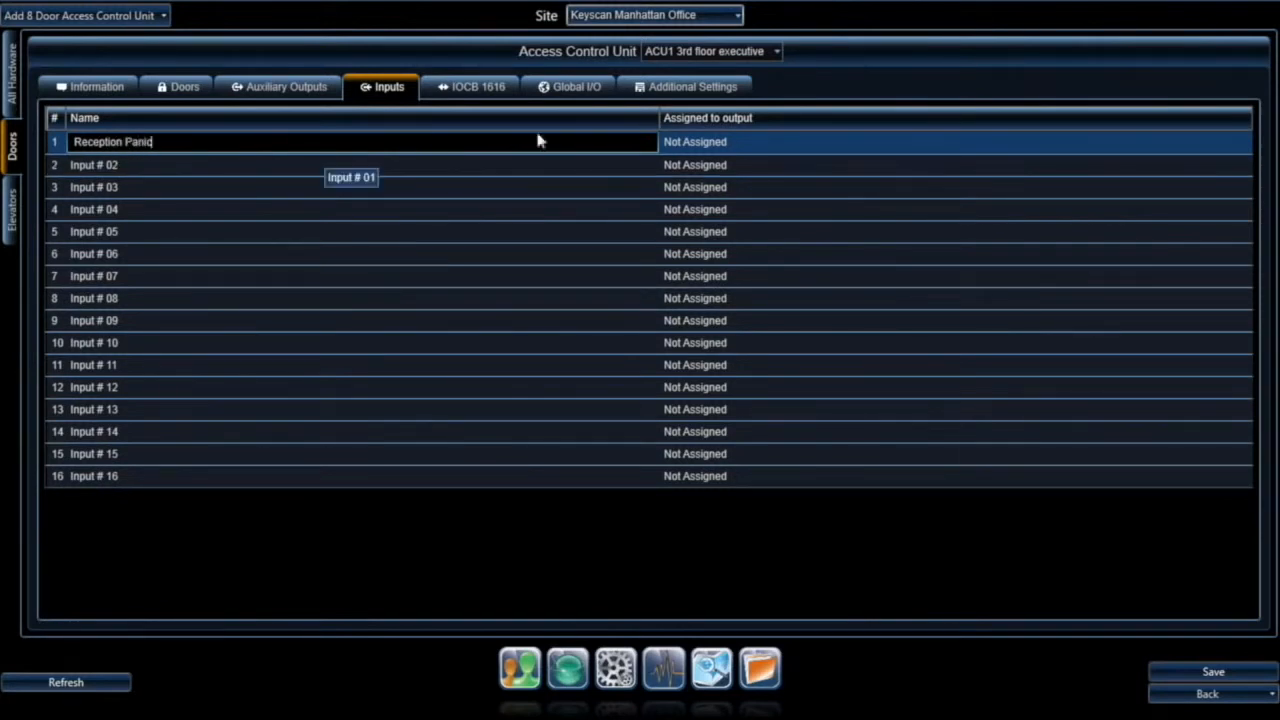
left_click(751, 144)
left_click(751, 143)
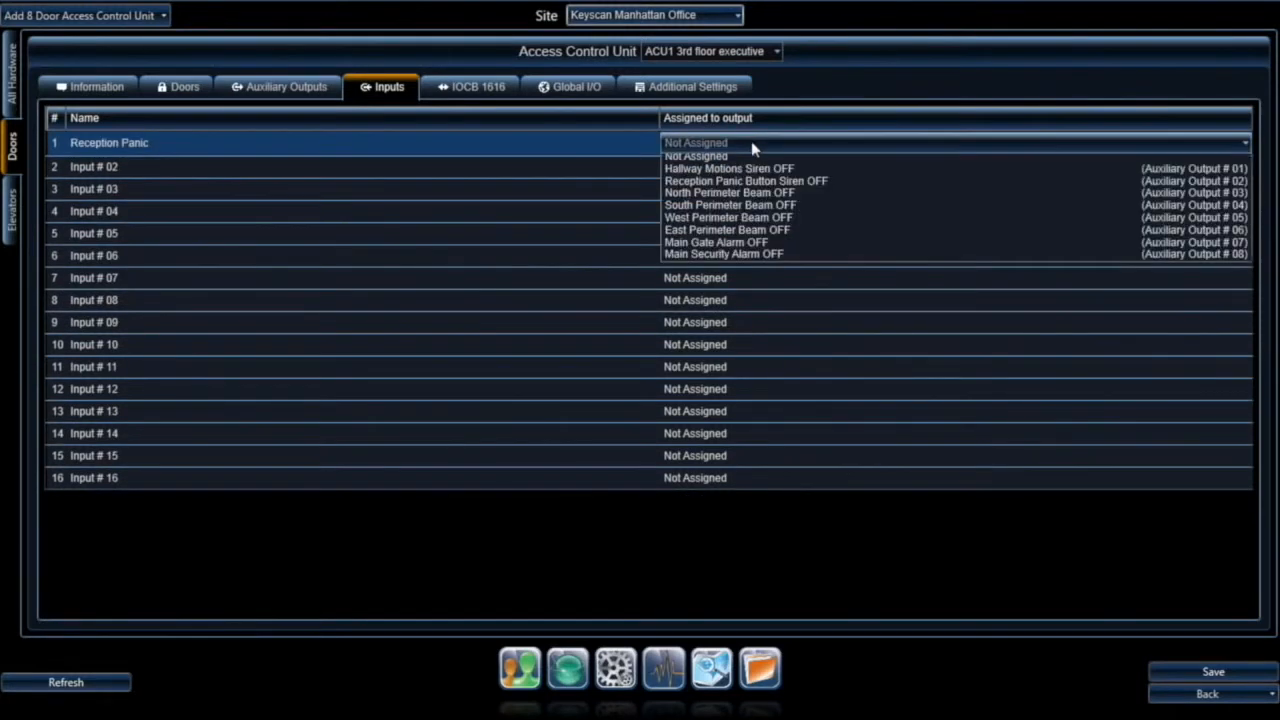
left_click(731, 258)
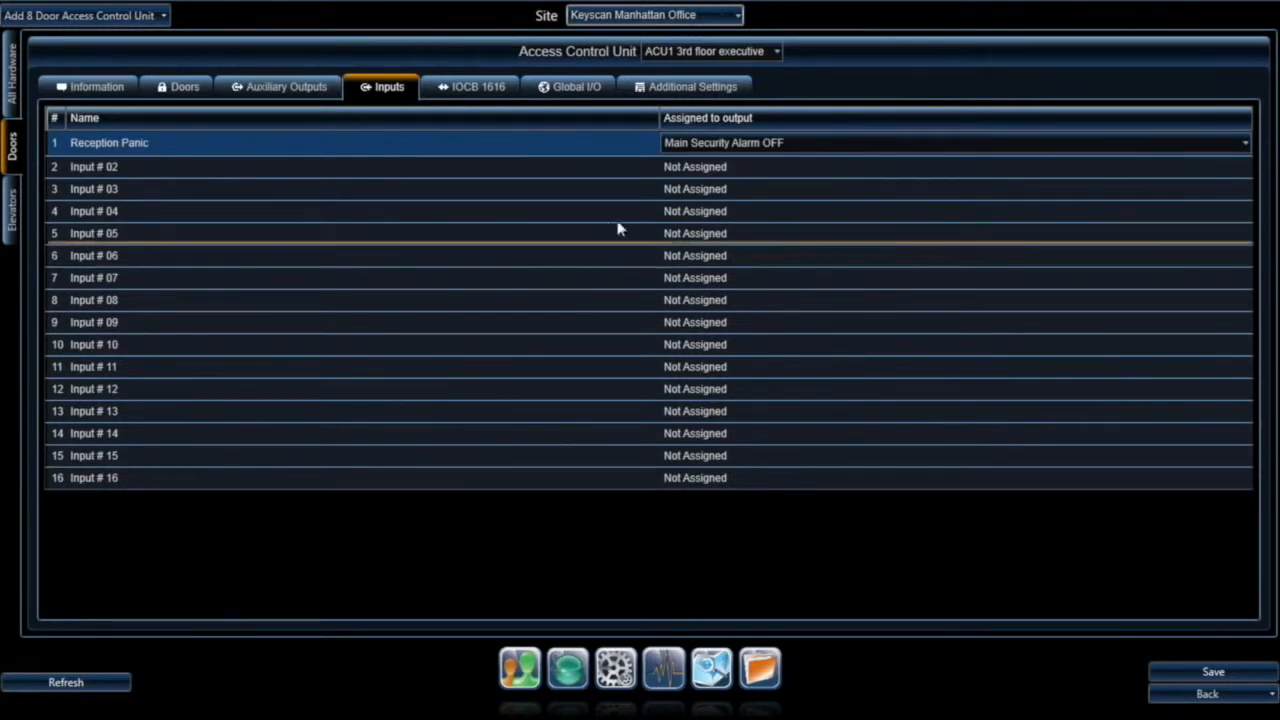
left_click(472, 91)
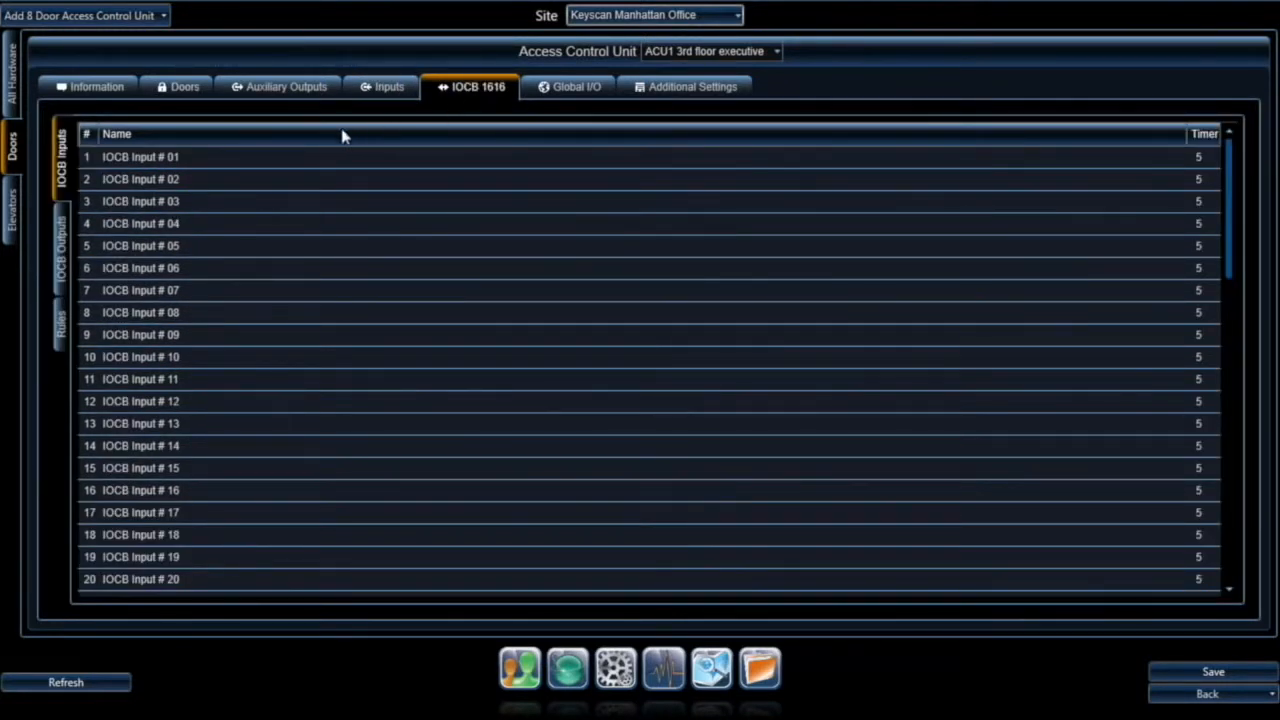
Step: Open the IOCB Input # 02 through # 06 names for editing
left_click(166, 157)
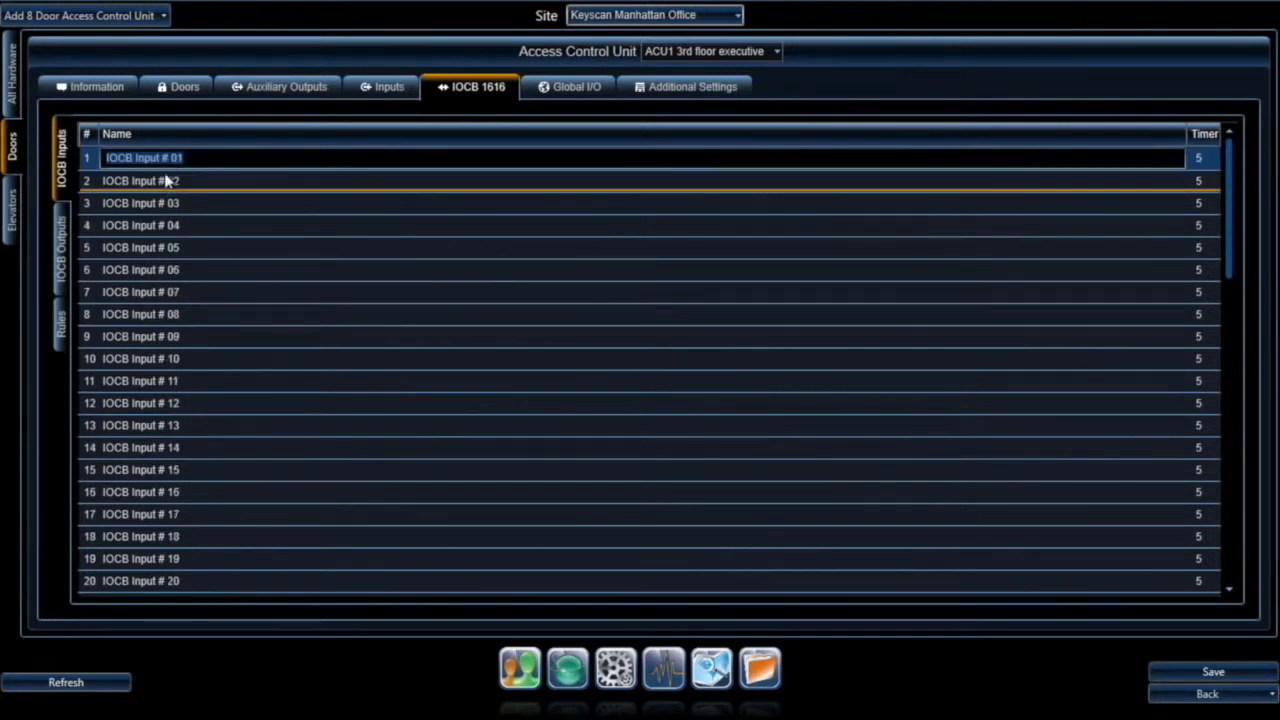
double_click(166, 181)
double_click(163, 203)
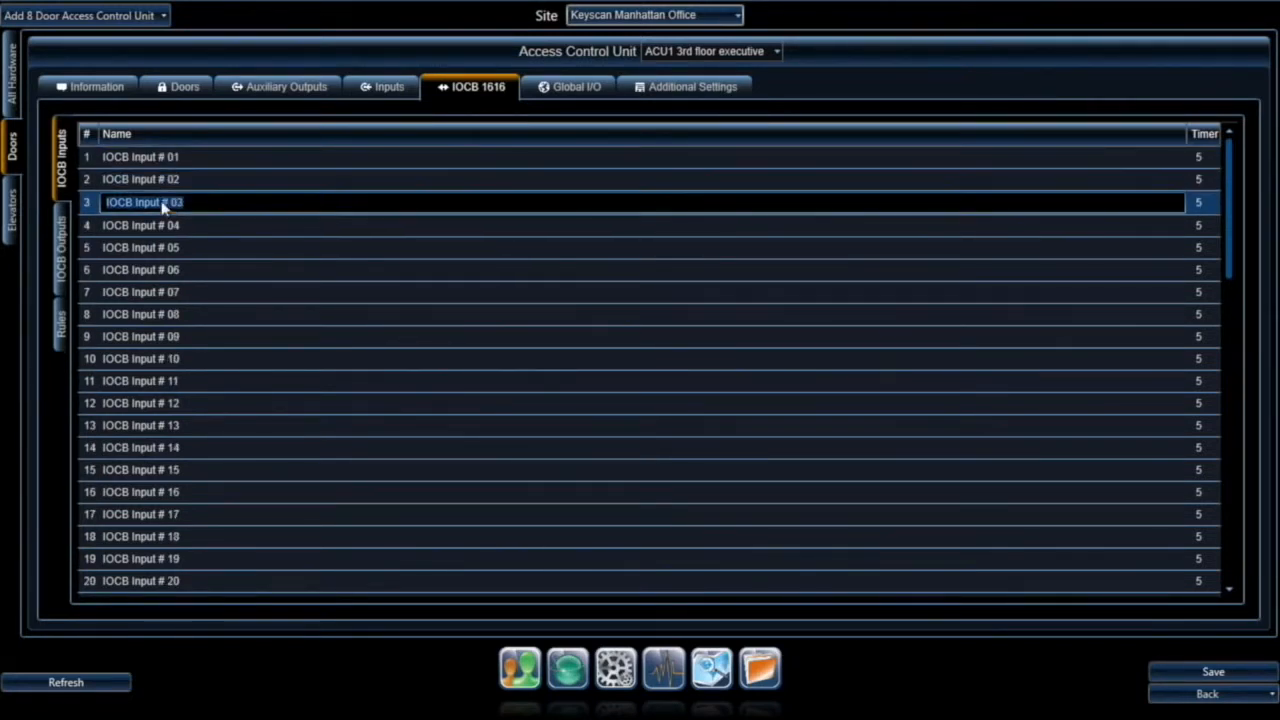
double_click(152, 226)
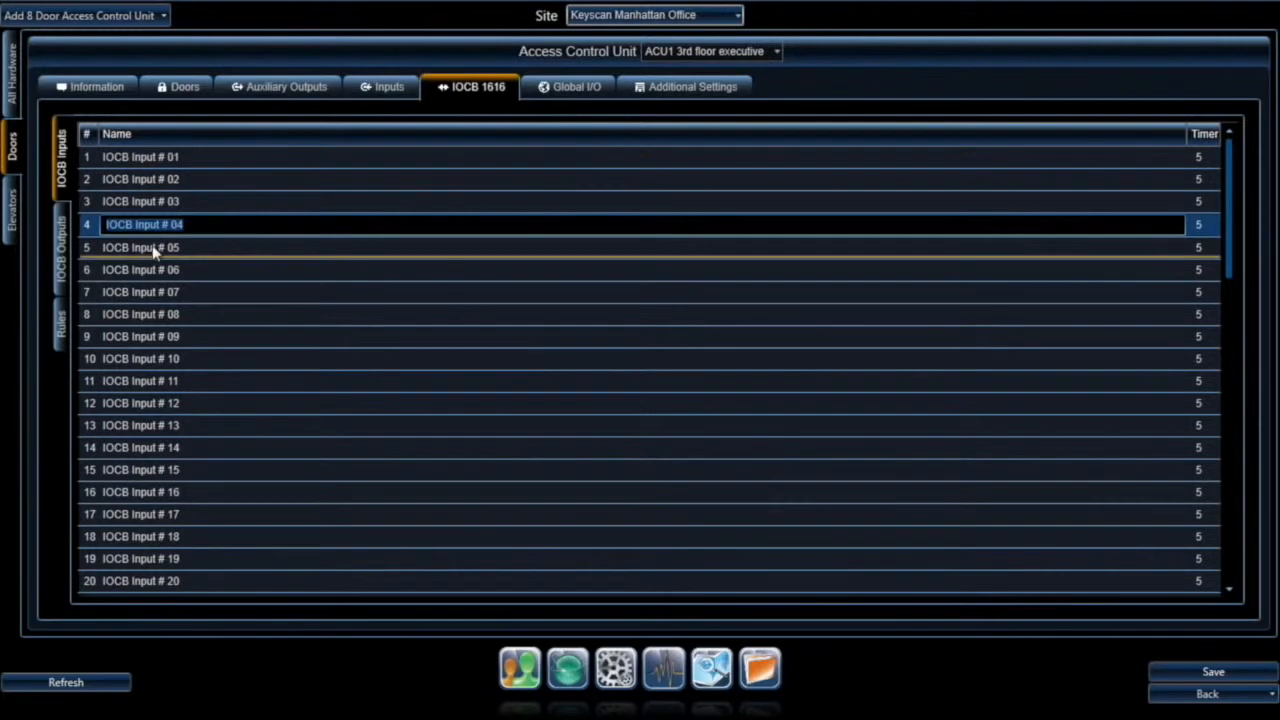
double_click(153, 250)
double_click(155, 270)
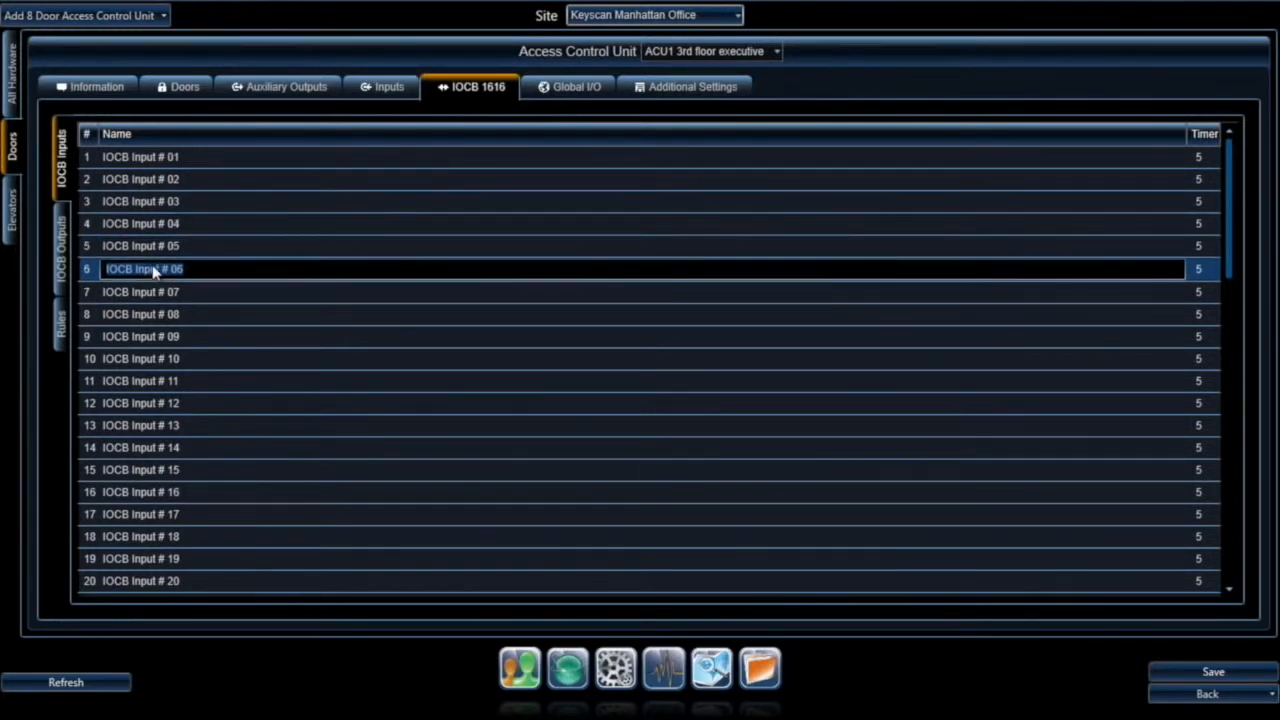
Step: Review Global I/O links and additional settings, then save the ACU1 3rd floor executive unit
left_click(585, 90)
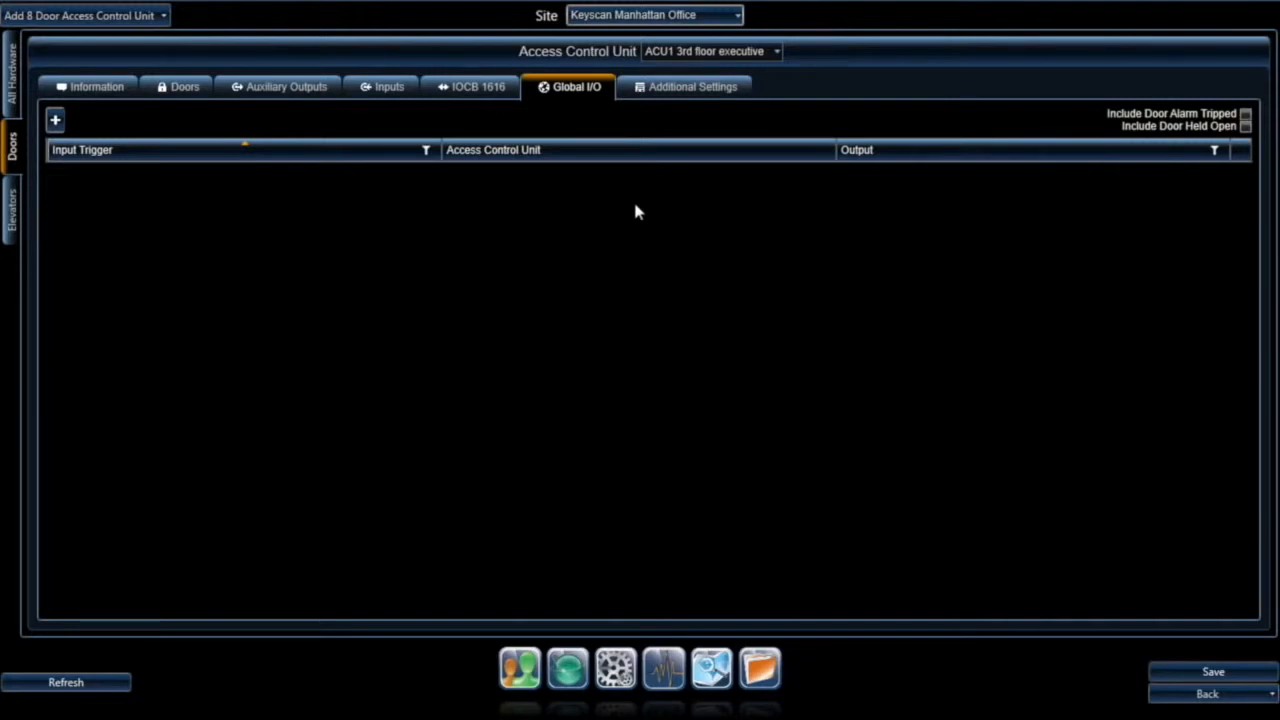
left_click(685, 90)
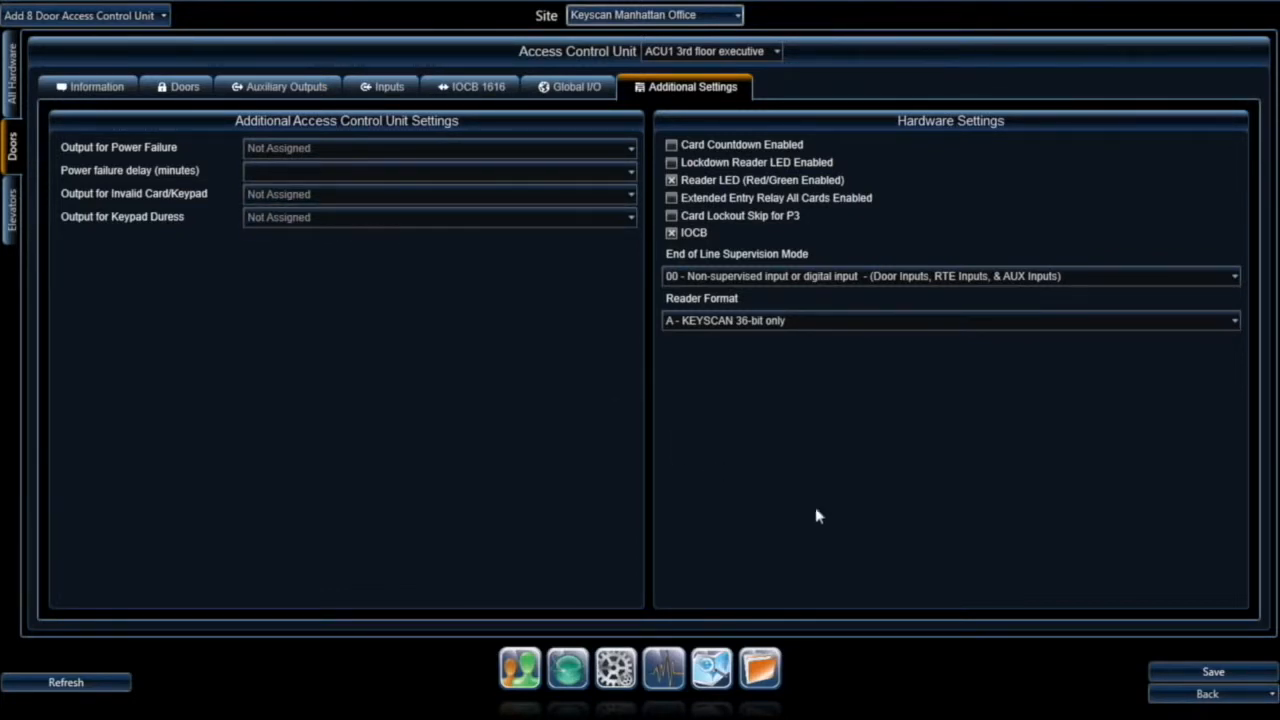
left_click(1214, 674)
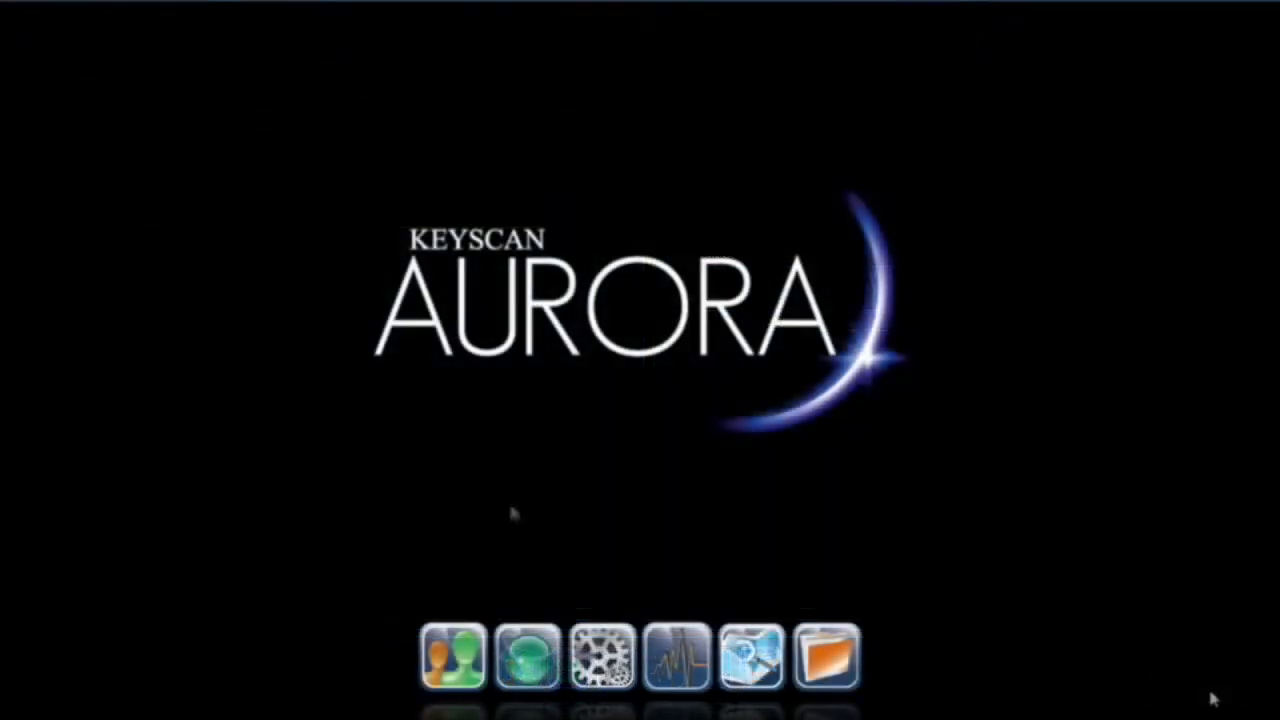
Step: Create a new Keyscan Manhattan Office schedule with a Monday 09:00–17:00 block copied to all weekdays
mouse_move(536, 665)
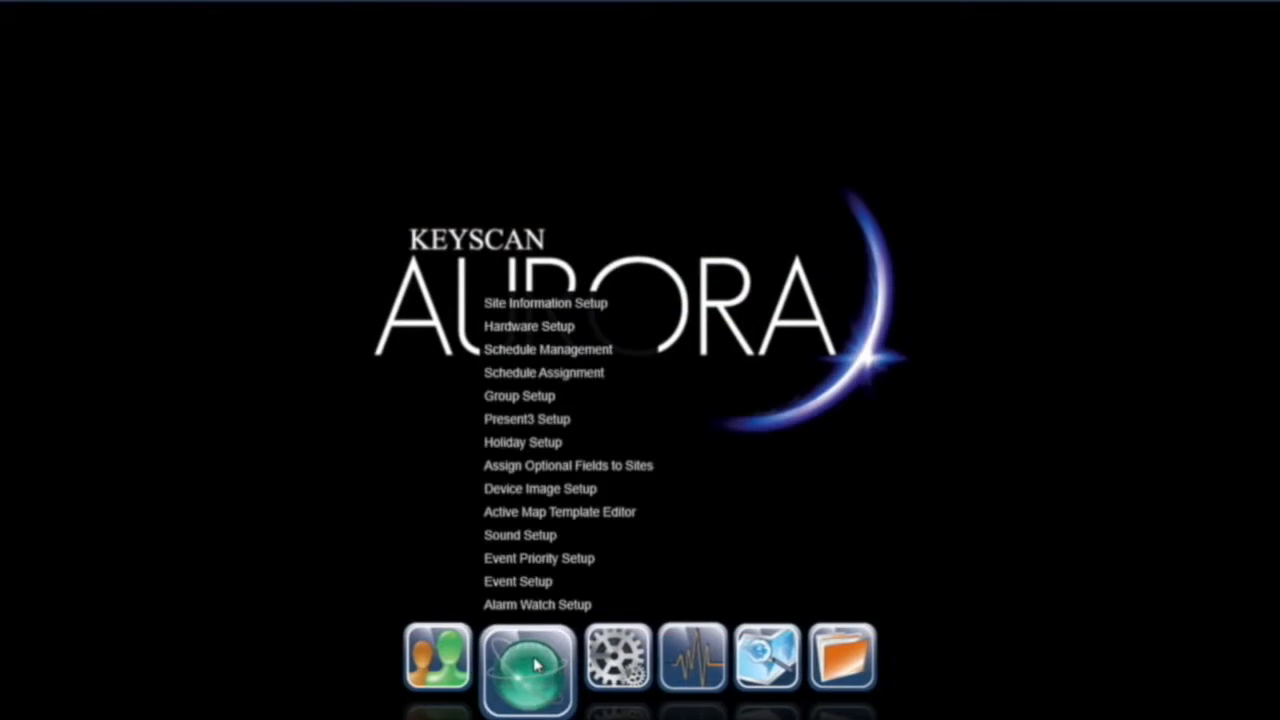
left_click(548, 352)
double_click(189, 237)
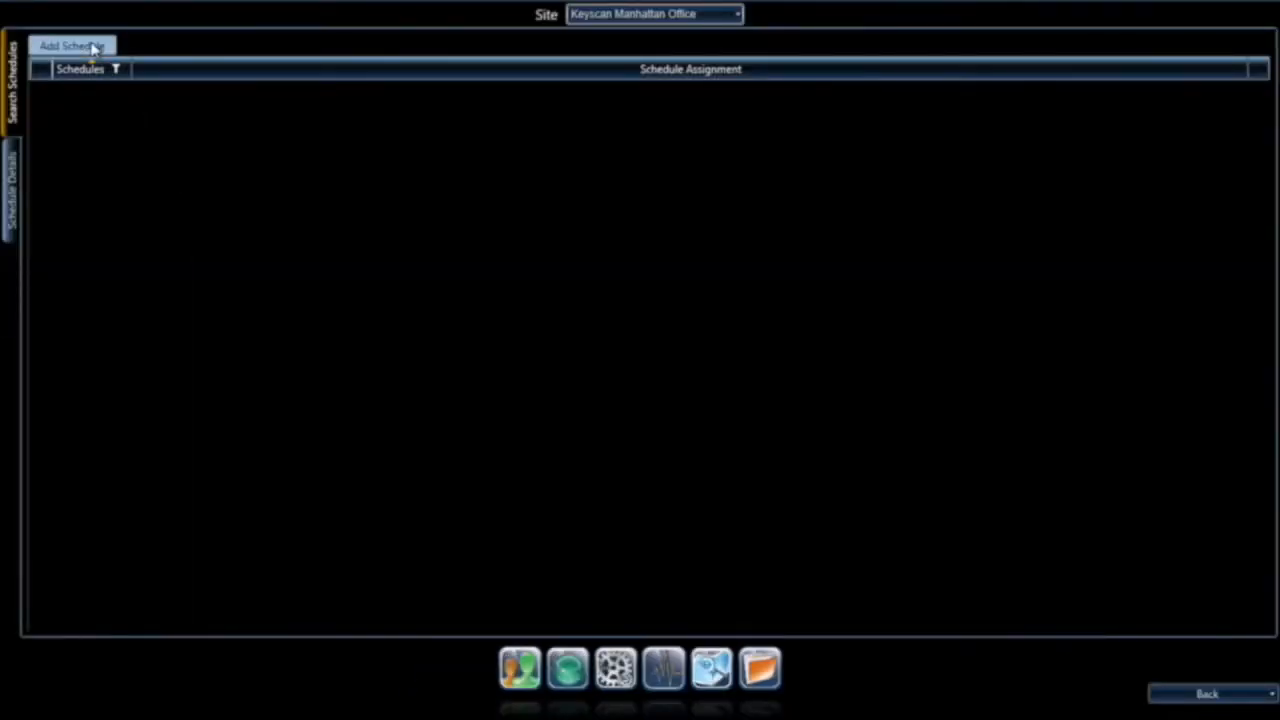
left_click(93, 47)
left_click_drag(528, 167, 908, 183)
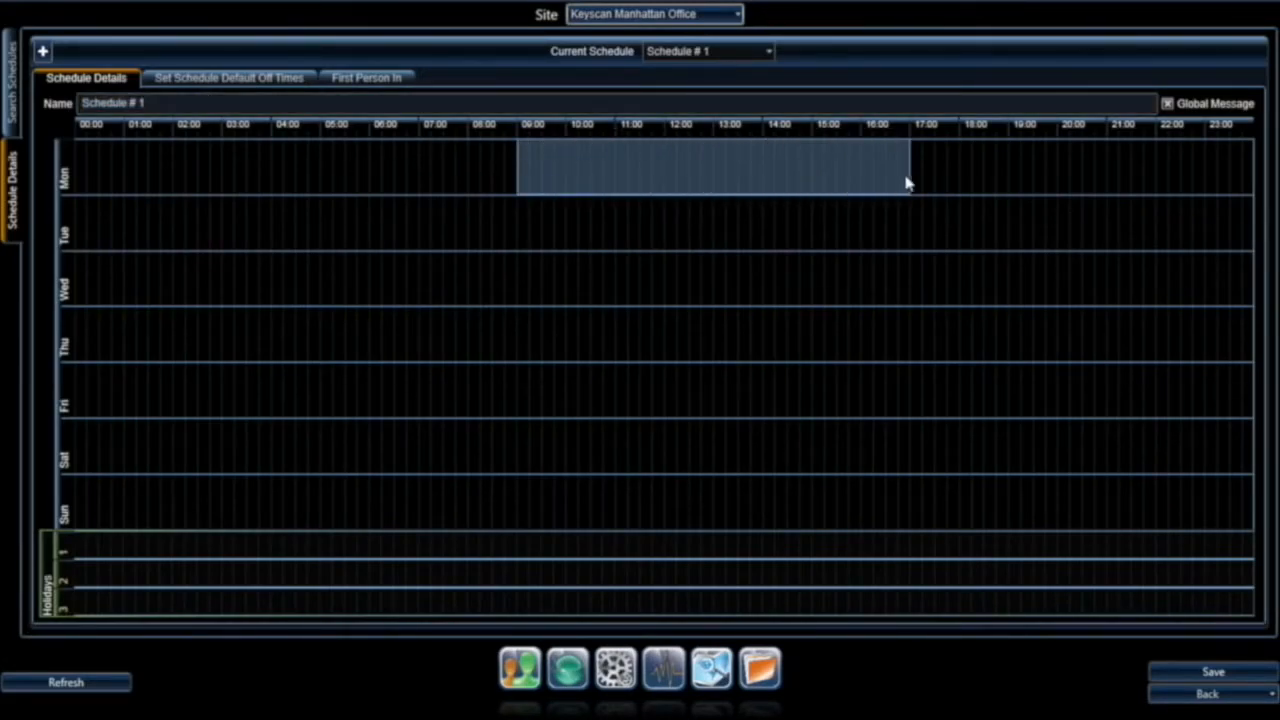
right_click(786, 176)
left_click(826, 228)
left_click(716, 419)
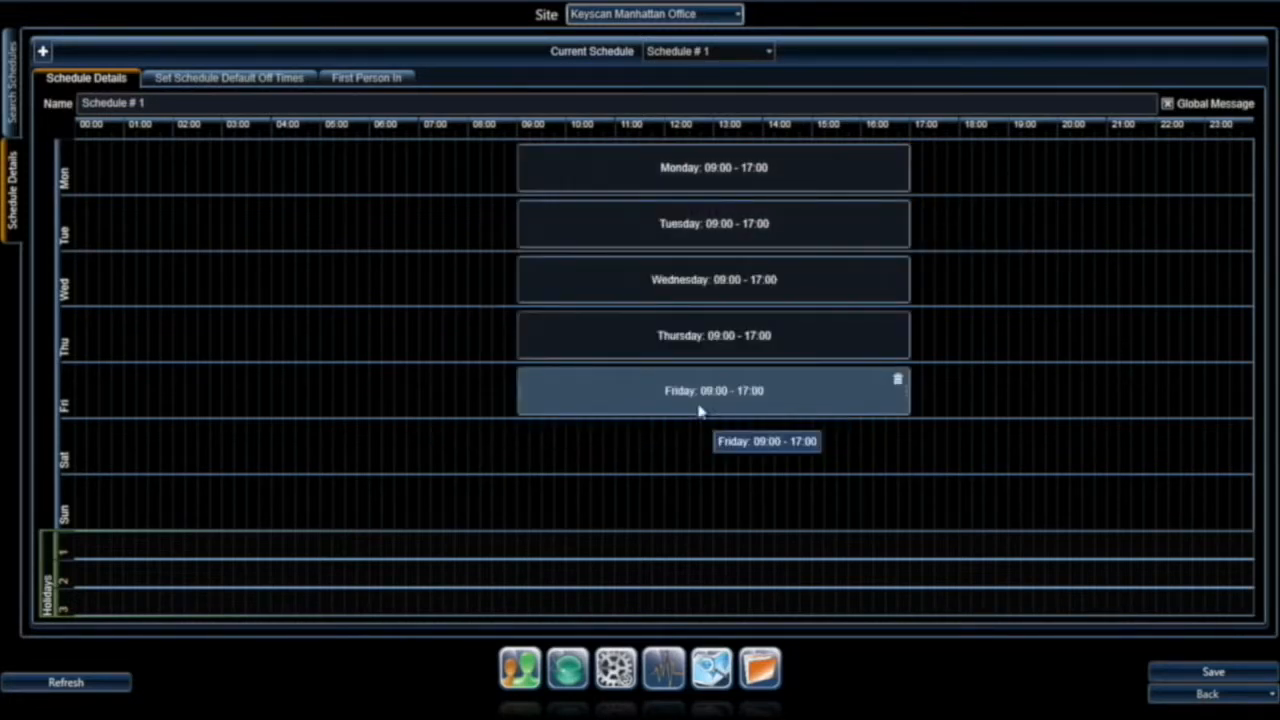
Step: Add a merged Saturday 08:00–14:44 block and two holiday 2 periods, then leave the schedule
left_click_drag(478, 447, 662, 460)
left_click_drag(780, 450, 971, 451)
left_click_drag(841, 457, 670, 458)
left_click(718, 423)
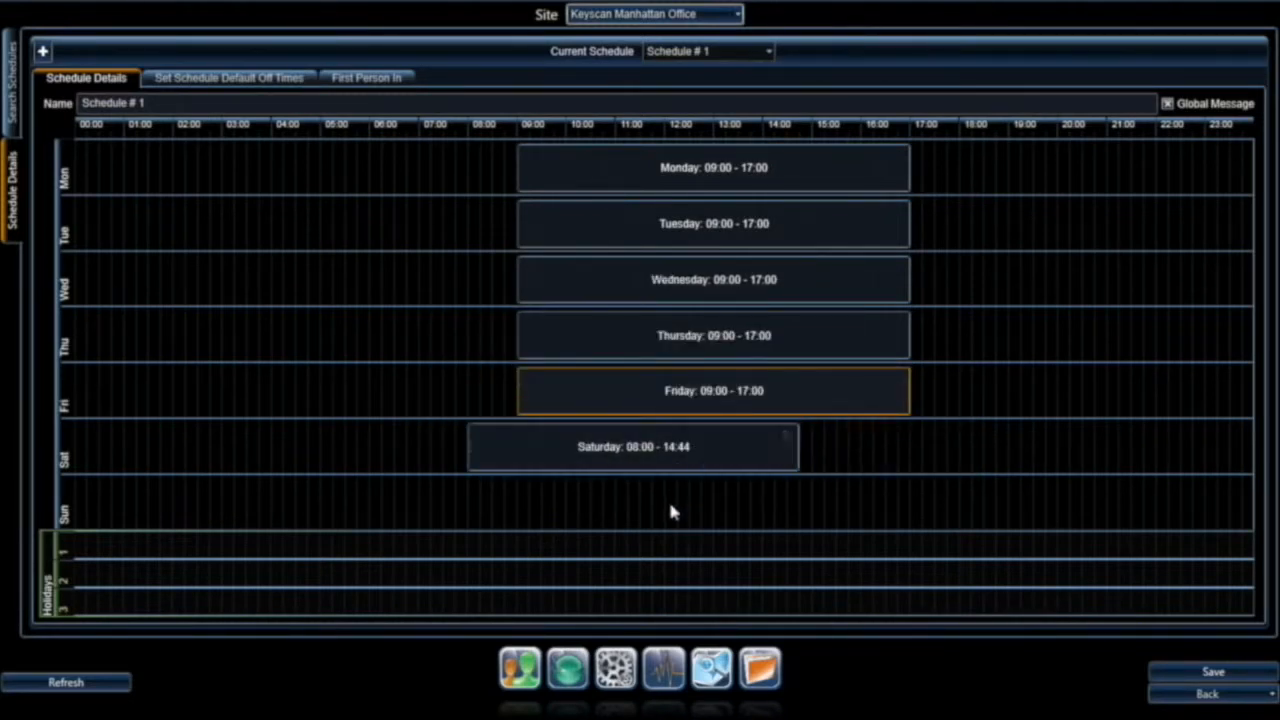
left_click_drag(548, 572, 774, 573)
left_click_drag(886, 572, 1080, 575)
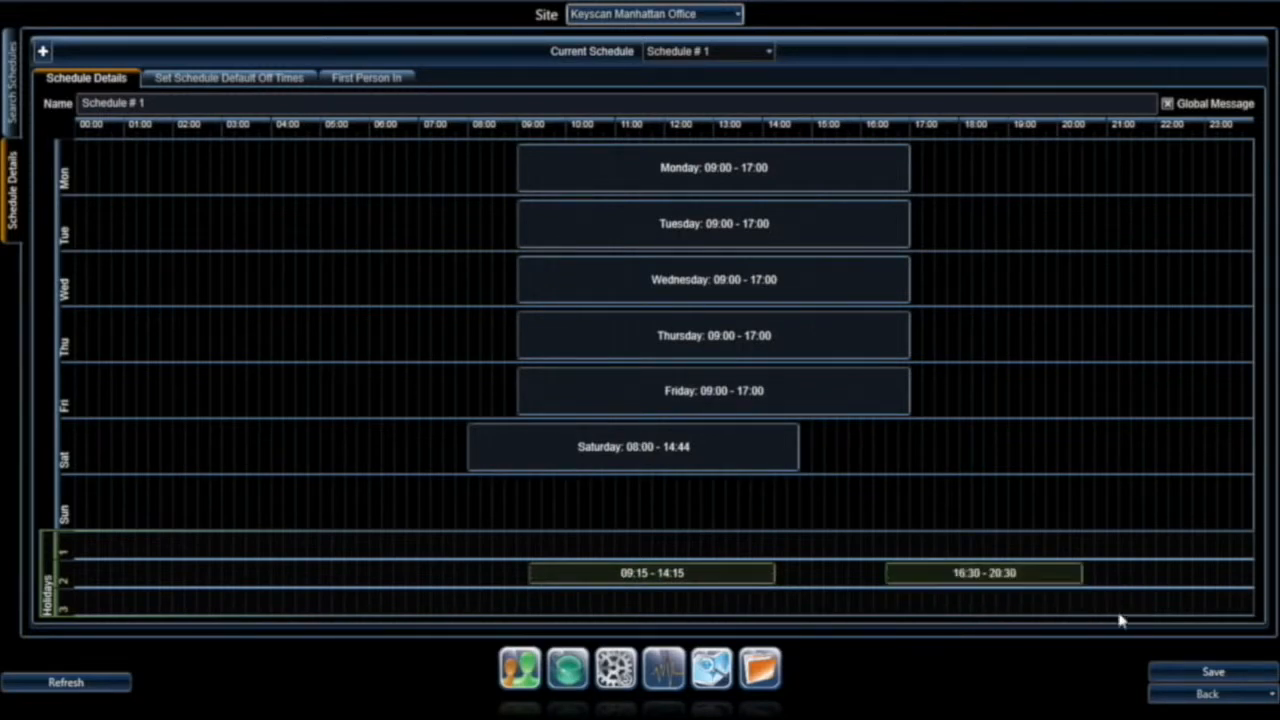
left_click(1214, 693)
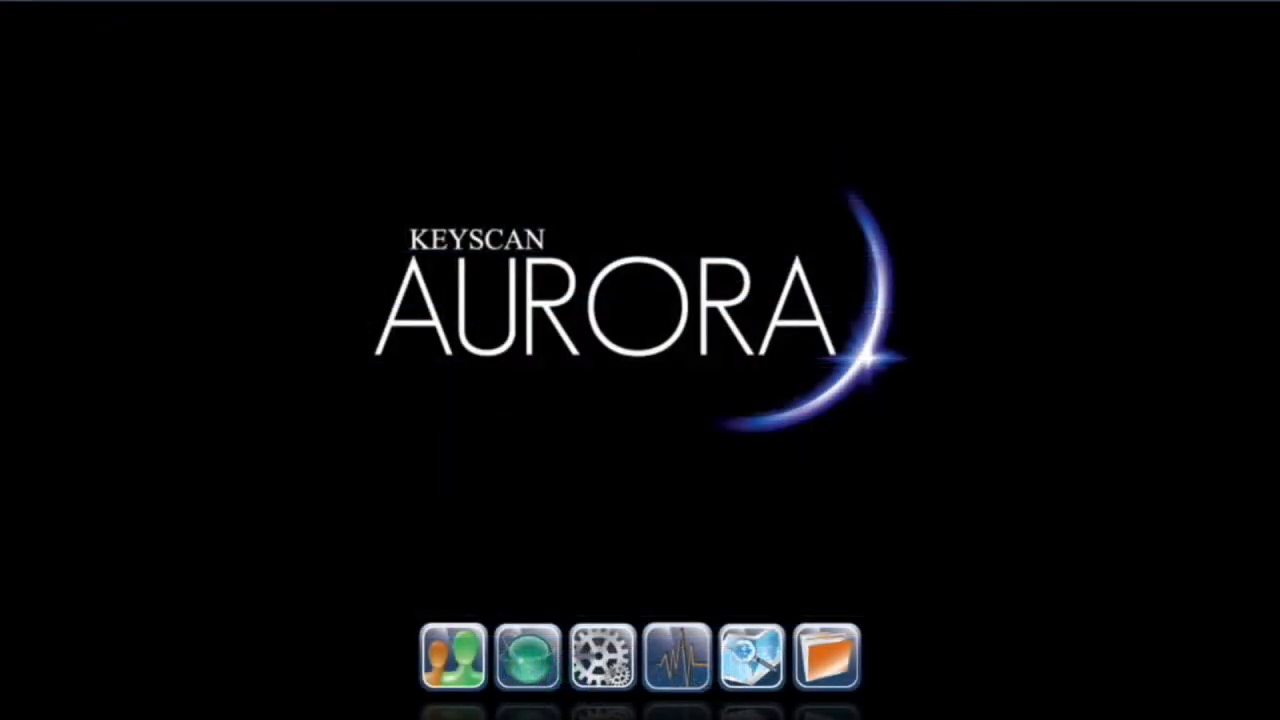
Step: Add a new schedule under Keyscan Manhattan Office in Schedule Management and start a Monday 09:00 block
left_click(524, 662)
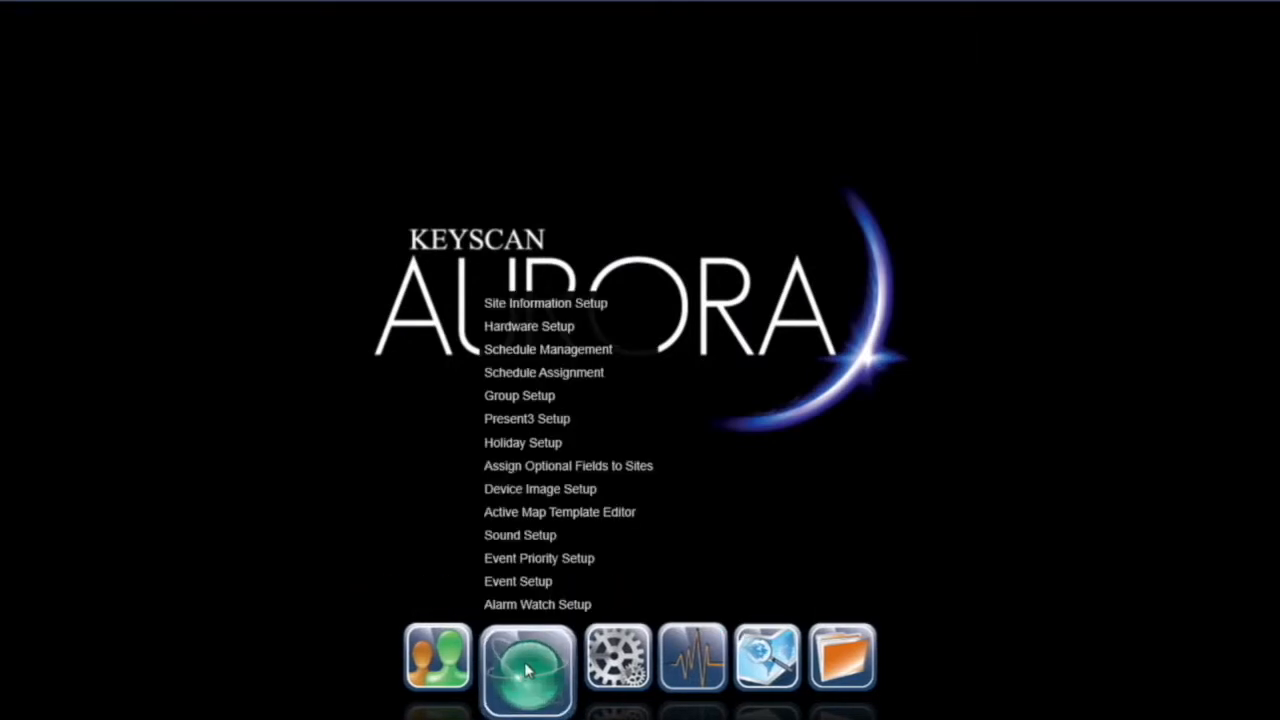
left_click(546, 348)
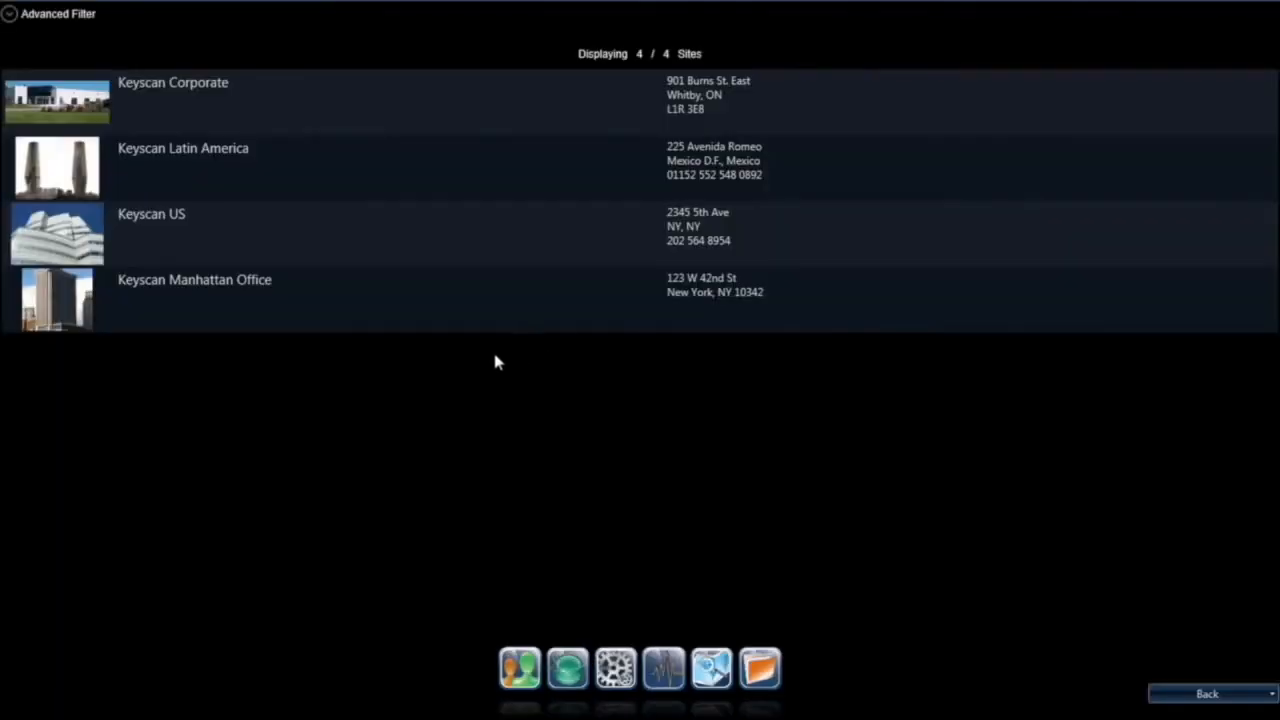
left_click(221, 296)
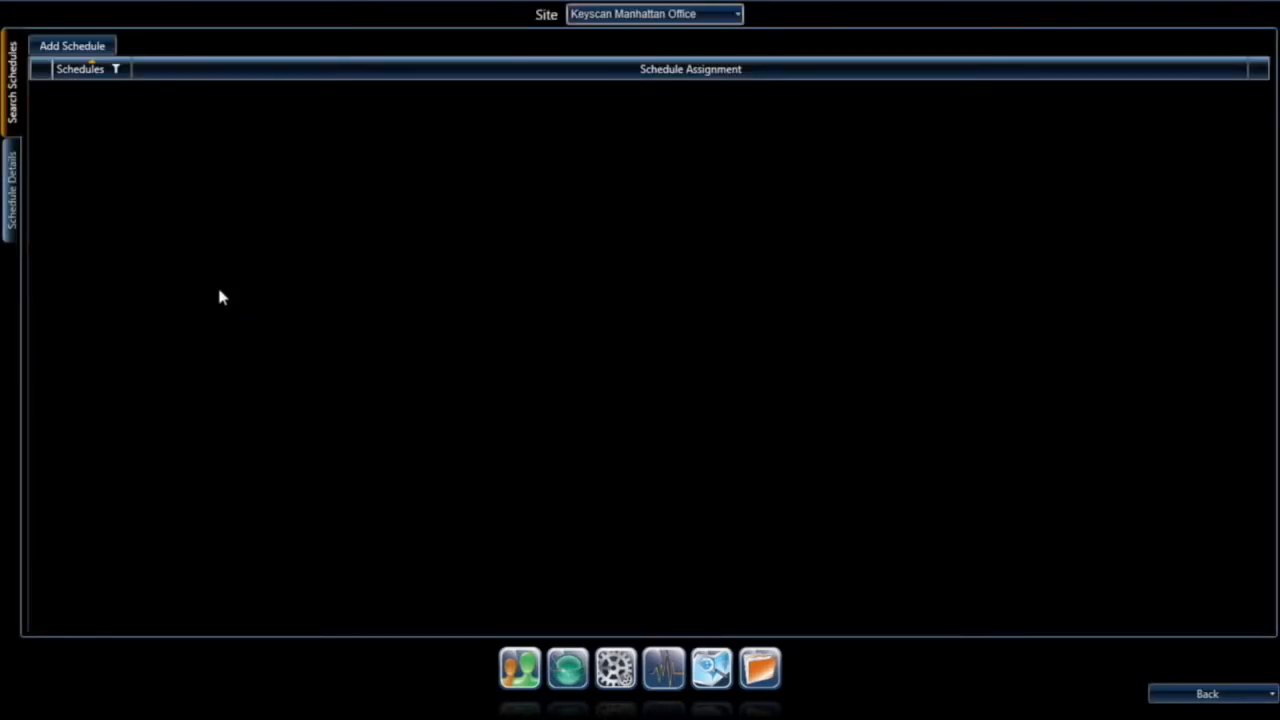
left_click(89, 48)
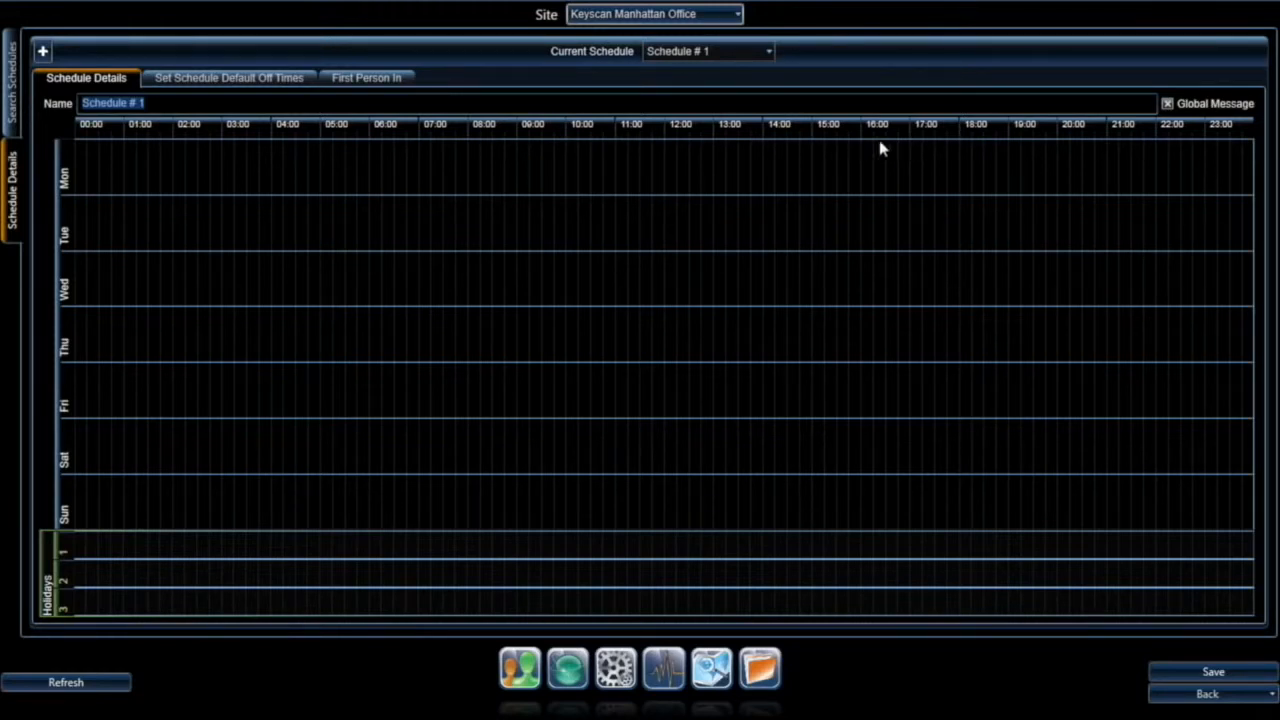
left_click(522, 152)
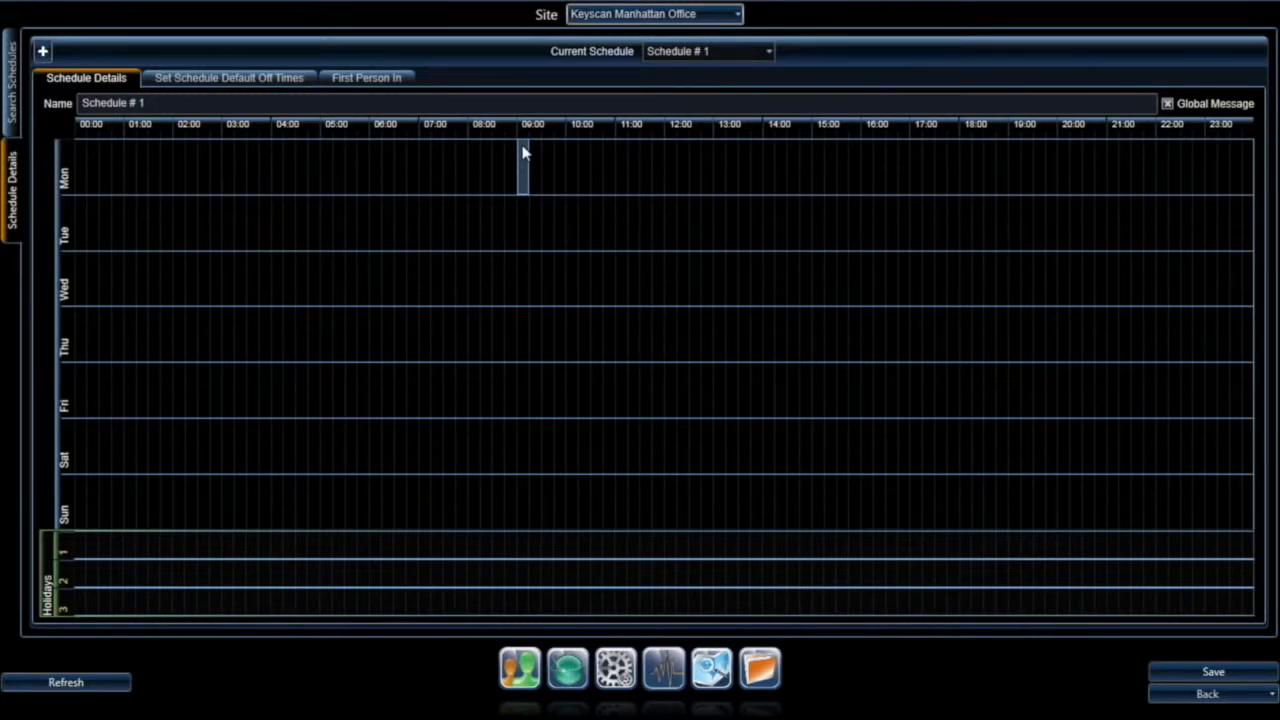
Step: Stretch the Monday block to 09:00–17:00 and copy it to Monday through Friday
left_click_drag(522, 150, 907, 162)
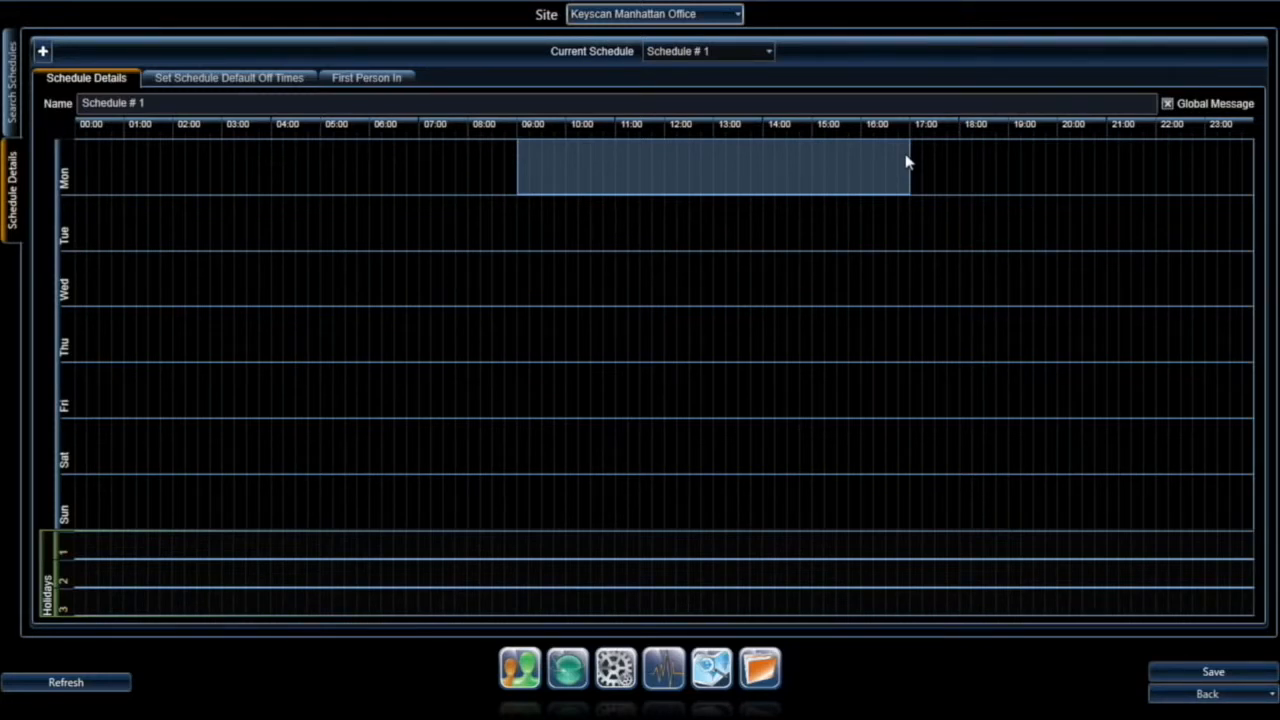
left_click_drag(907, 162, 908, 163)
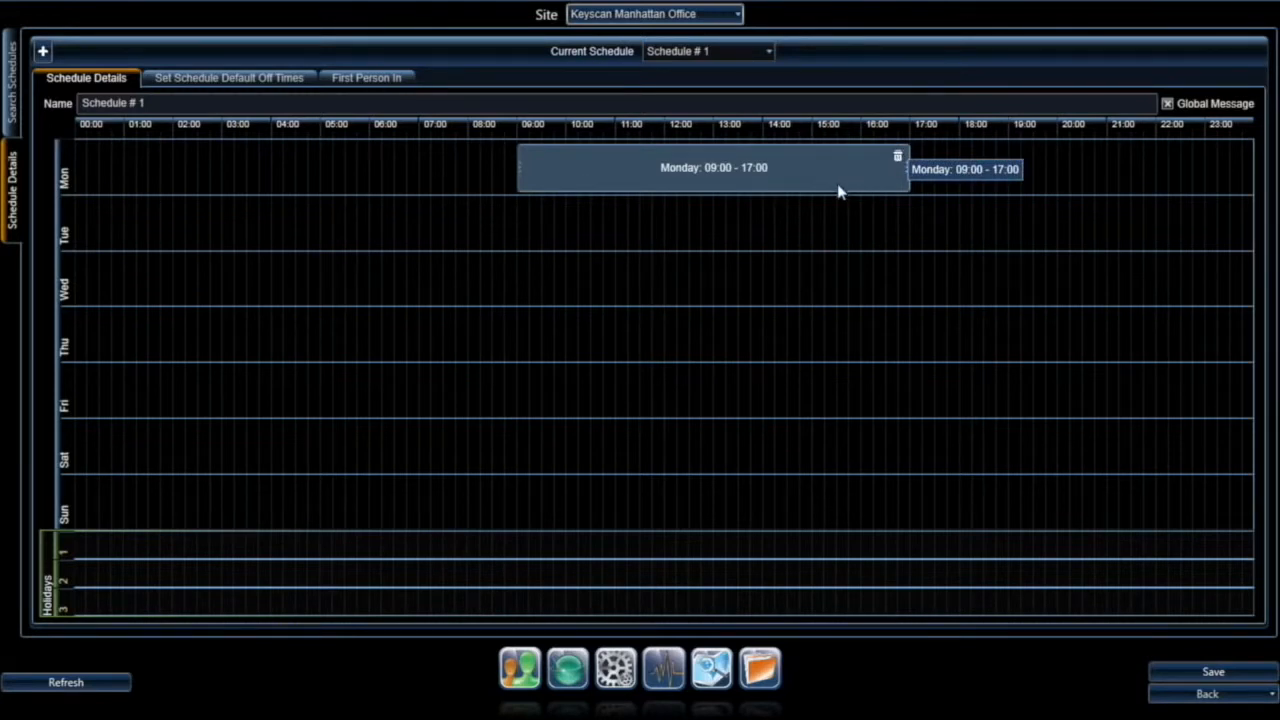
right_click(581, 164)
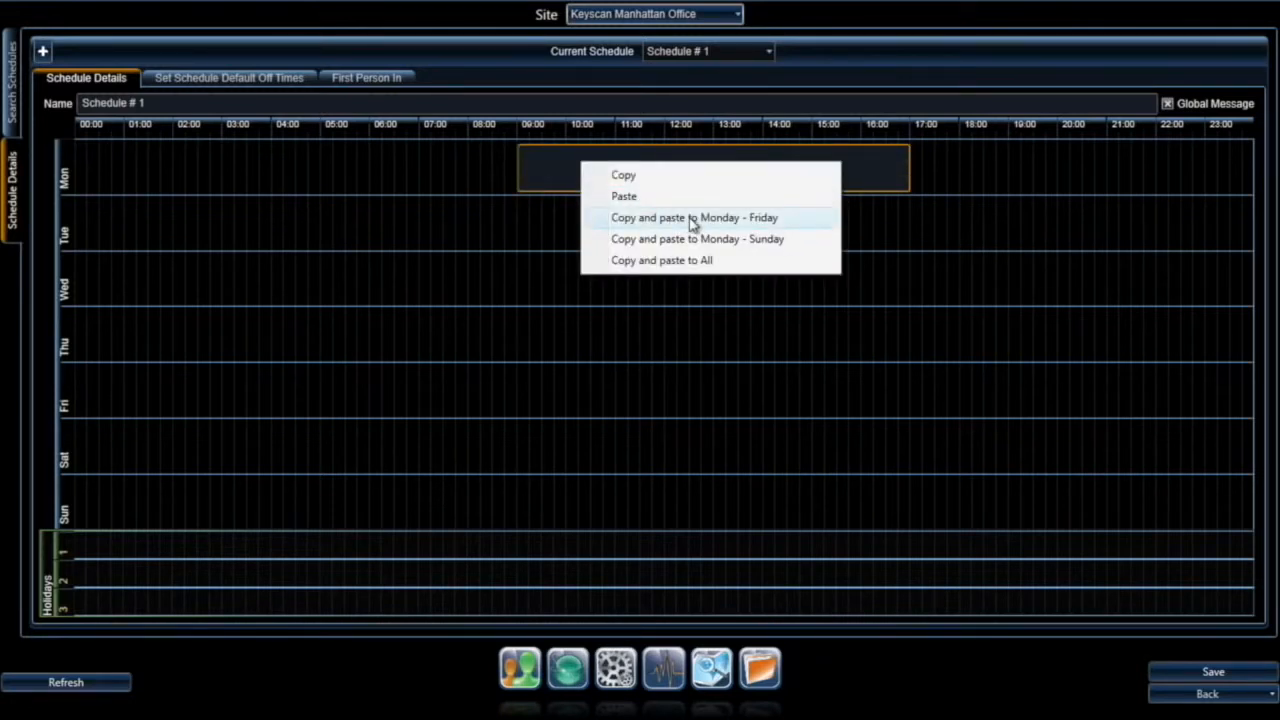
left_click(598, 225)
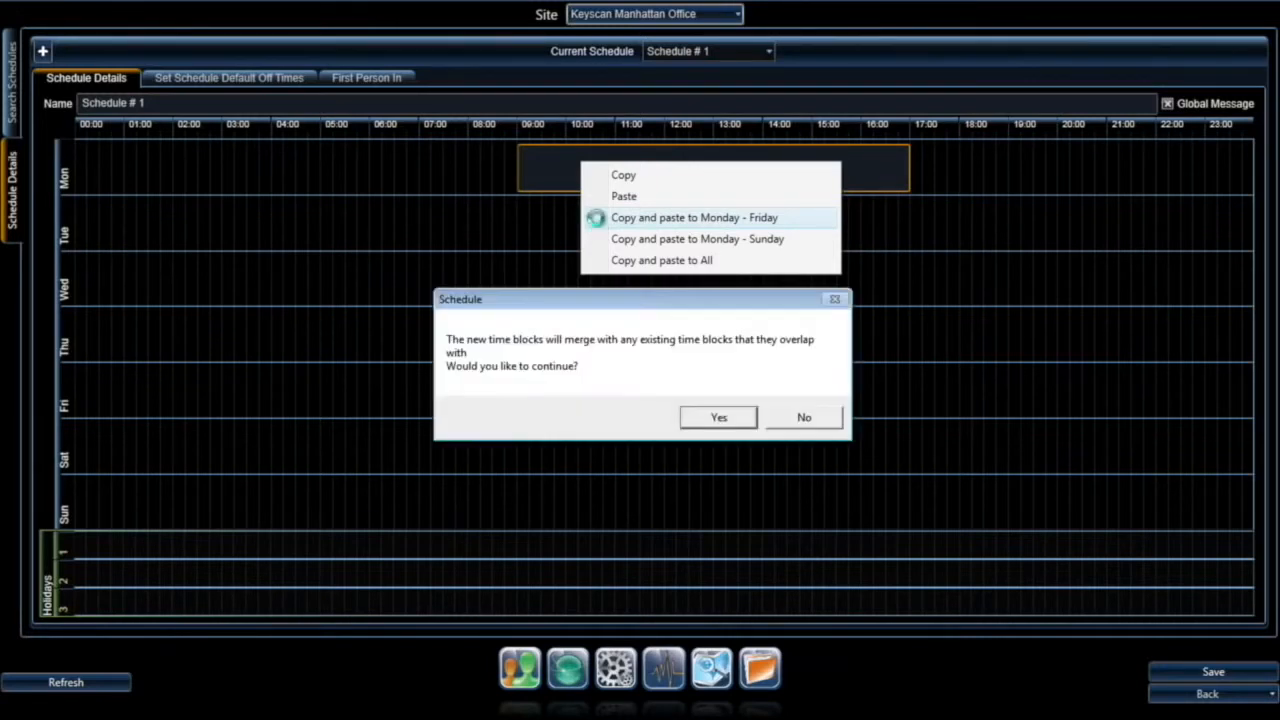
left_click(703, 428)
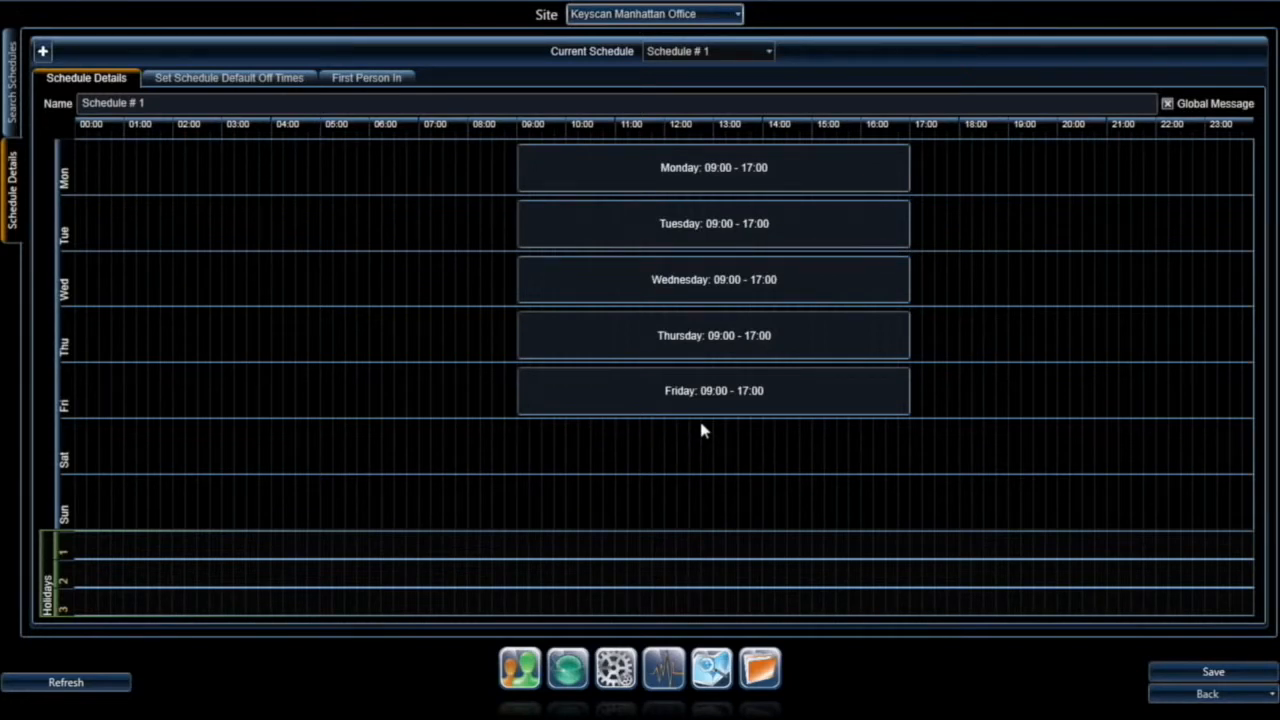
Step: Rename the first schedule to 'Executive Main Entrance' and the second to 'Cafeteria'
triple_click(155, 102)
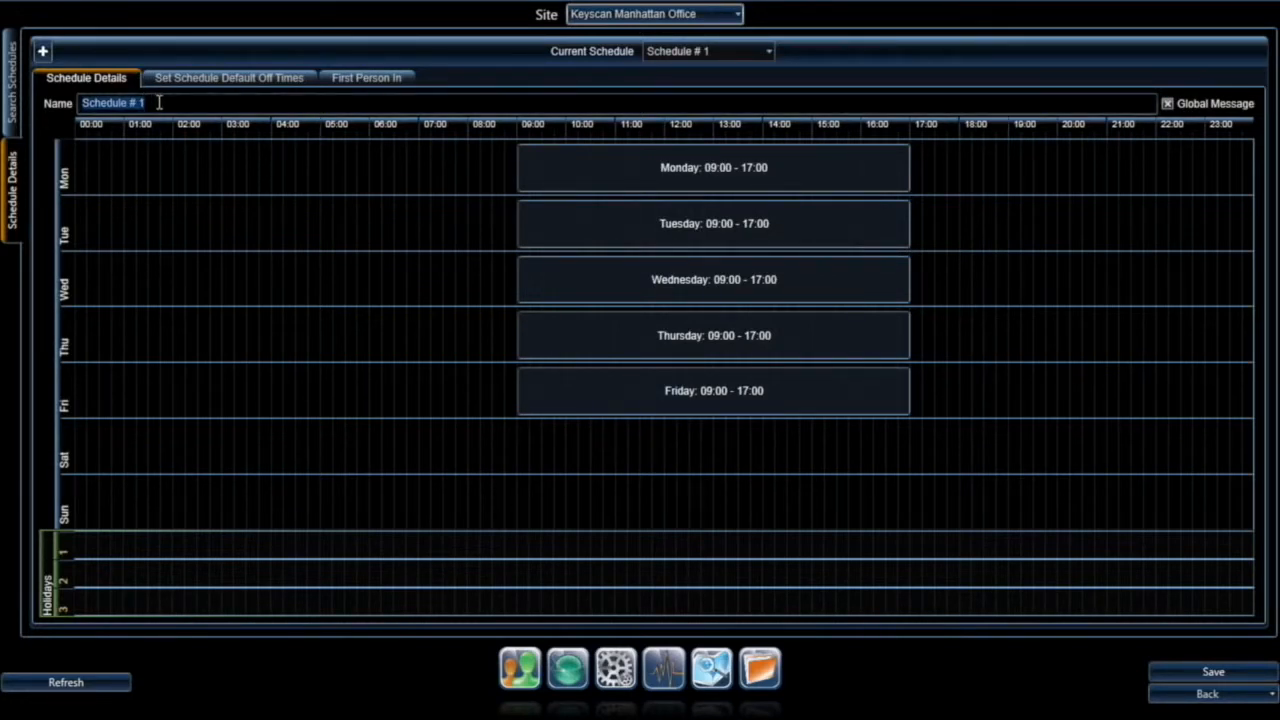
type("Executive Main Entrance")
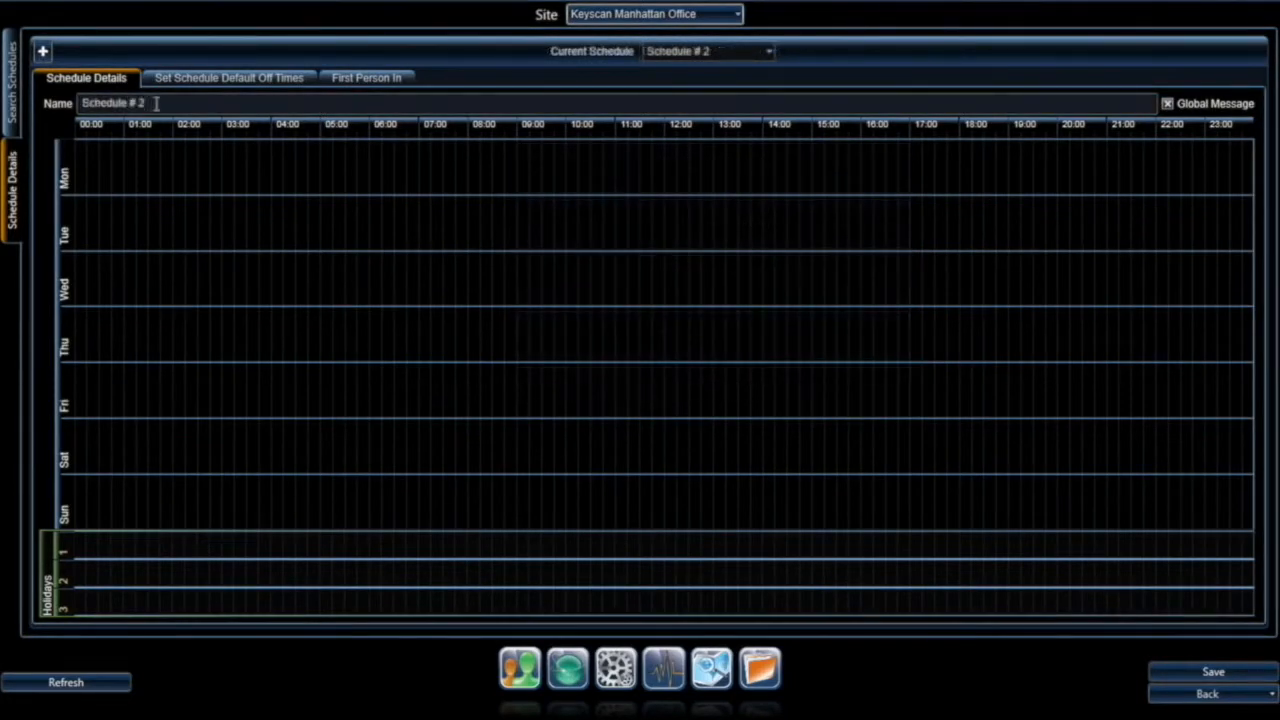
left_click(88, 104)
type("Cafeteria")
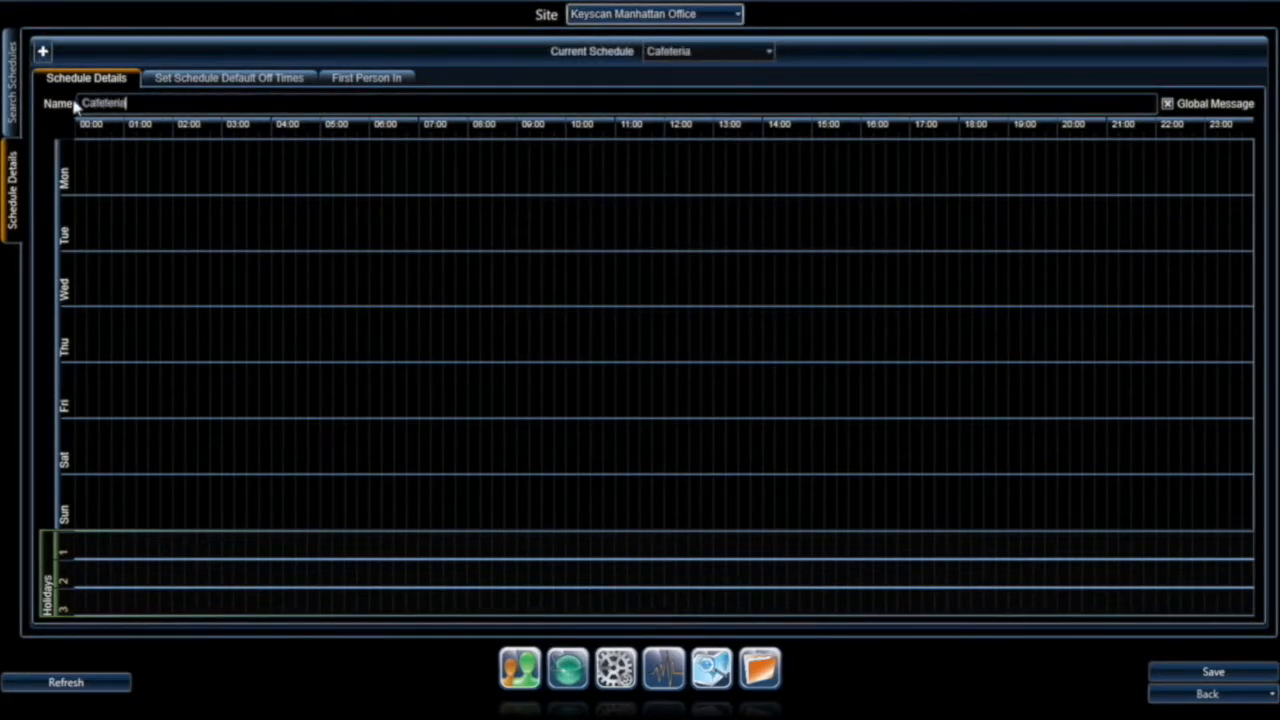
Step: Copy the Cafeteria 10:00–13:00 Monday block to all weekdays and save the schedule
right_click(636, 165)
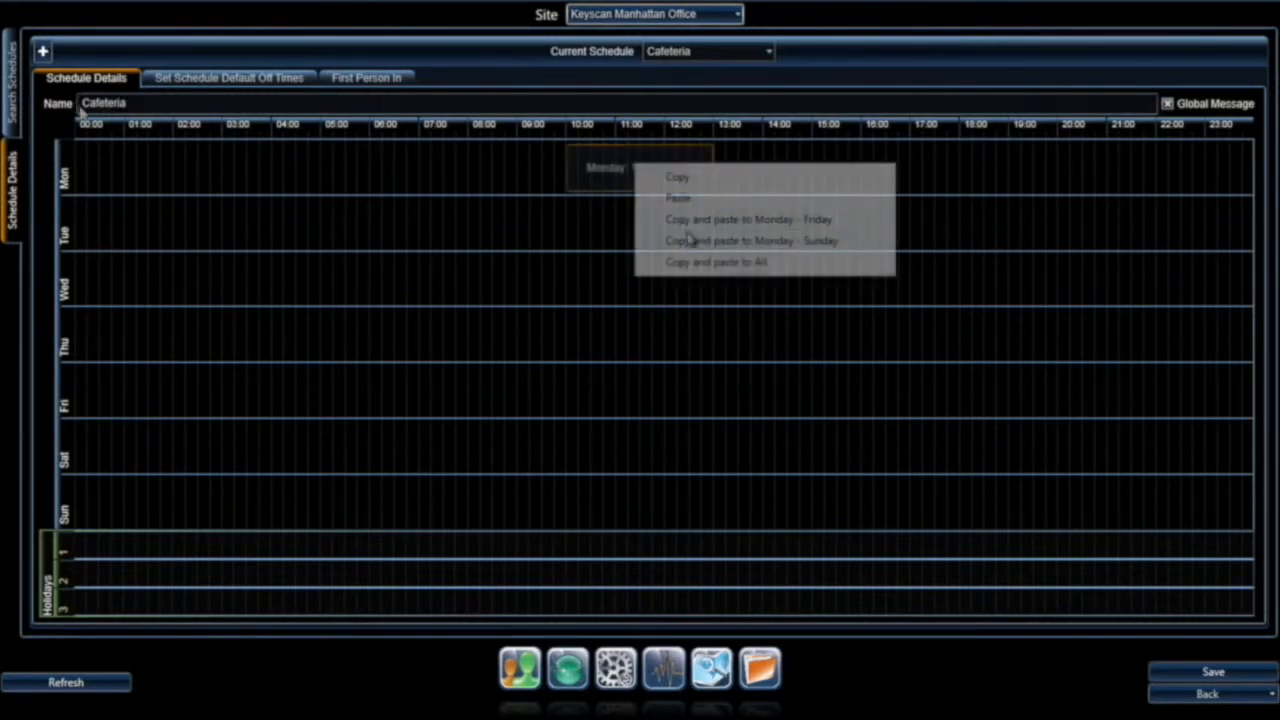
left_click(698, 220)
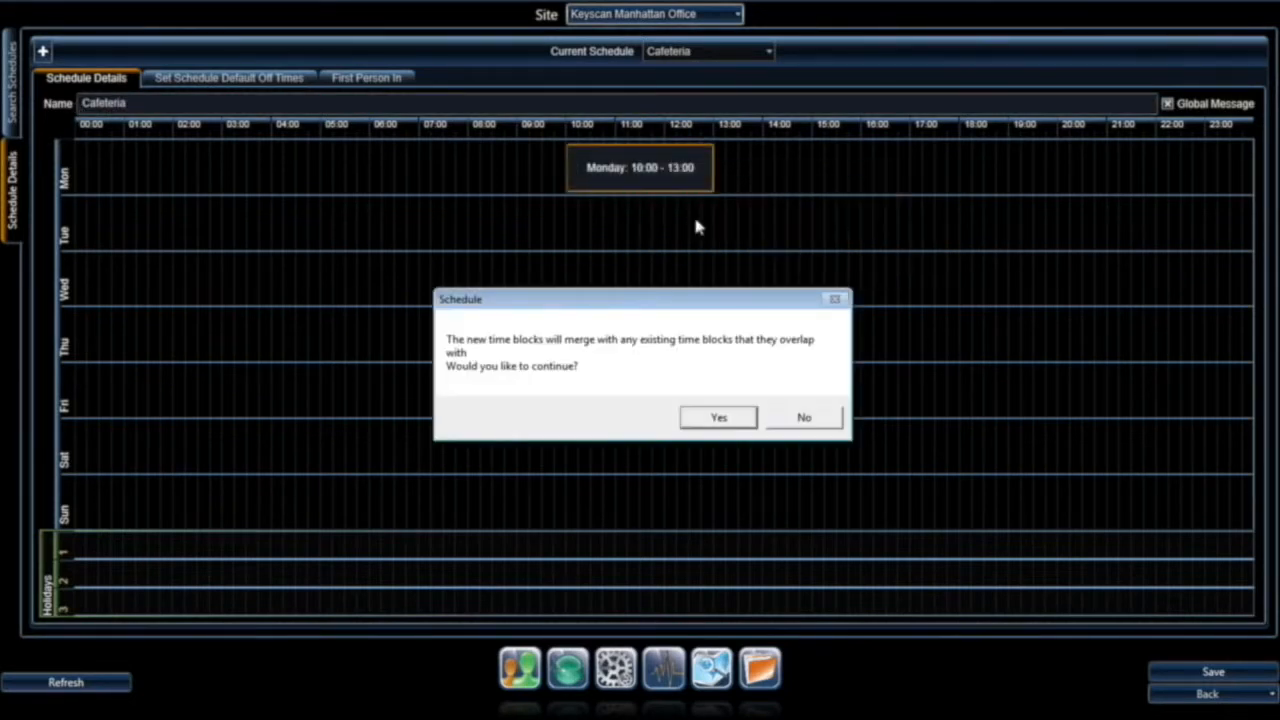
left_click(716, 419)
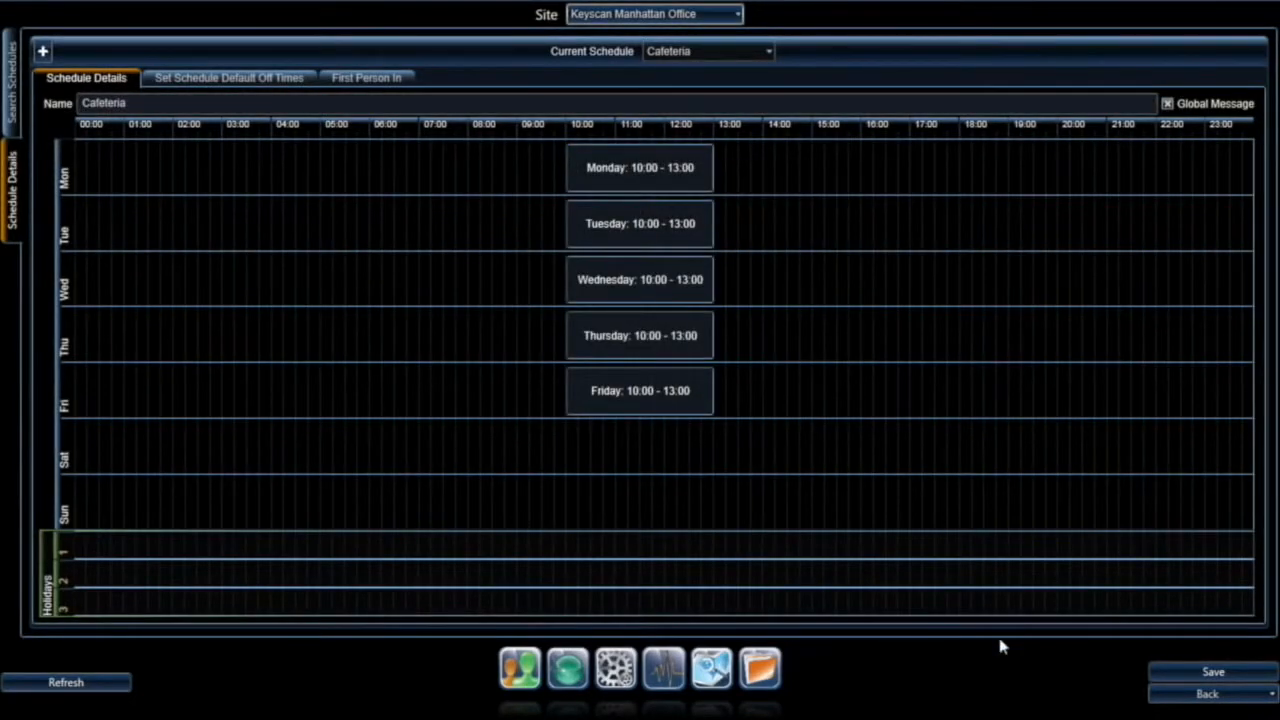
left_click(1212, 674)
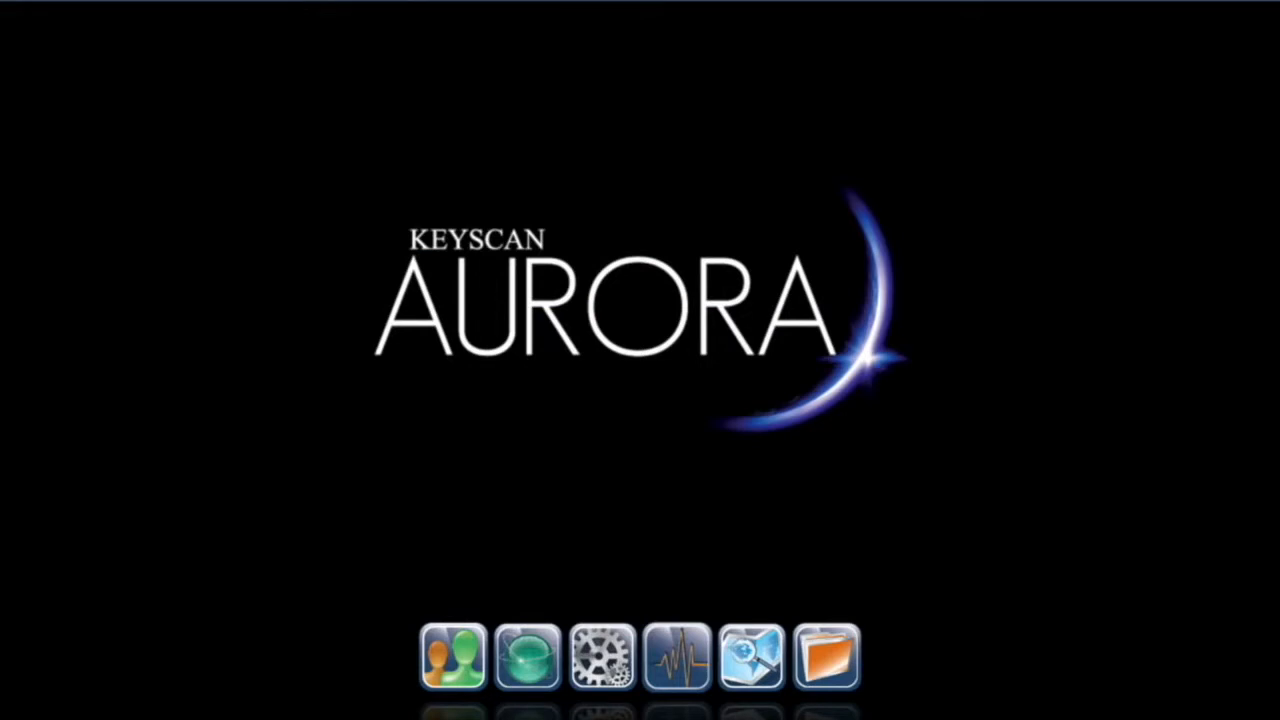
Step: In Schedule Assignment for Keyscan Manhattan Office, assign the Executive Main Entrance schedule to its door
left_click(528, 657)
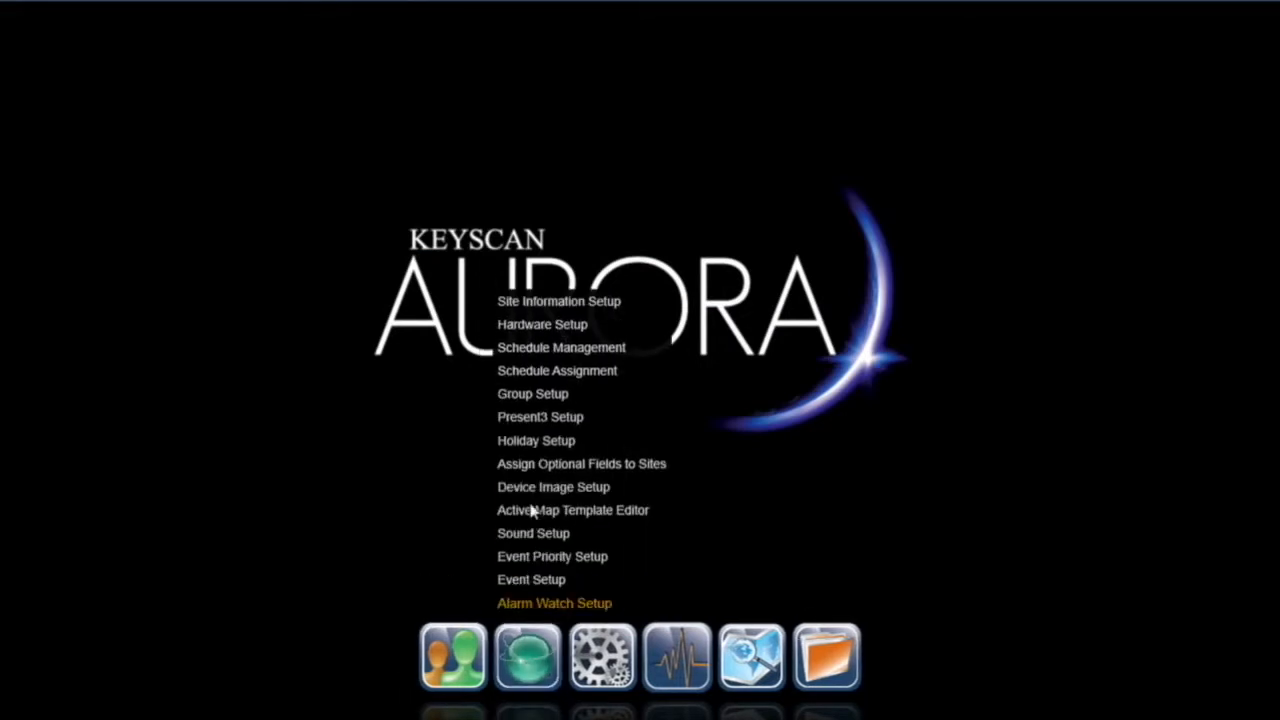
left_click(540, 368)
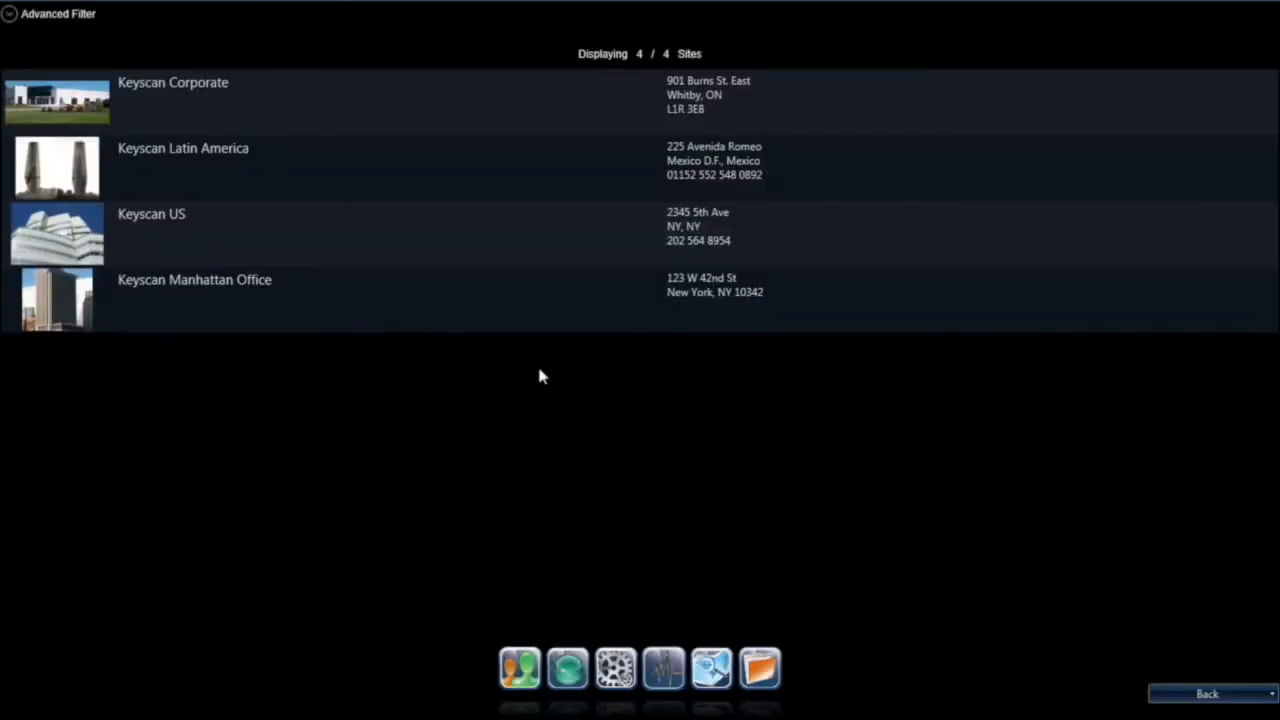
left_click(233, 294)
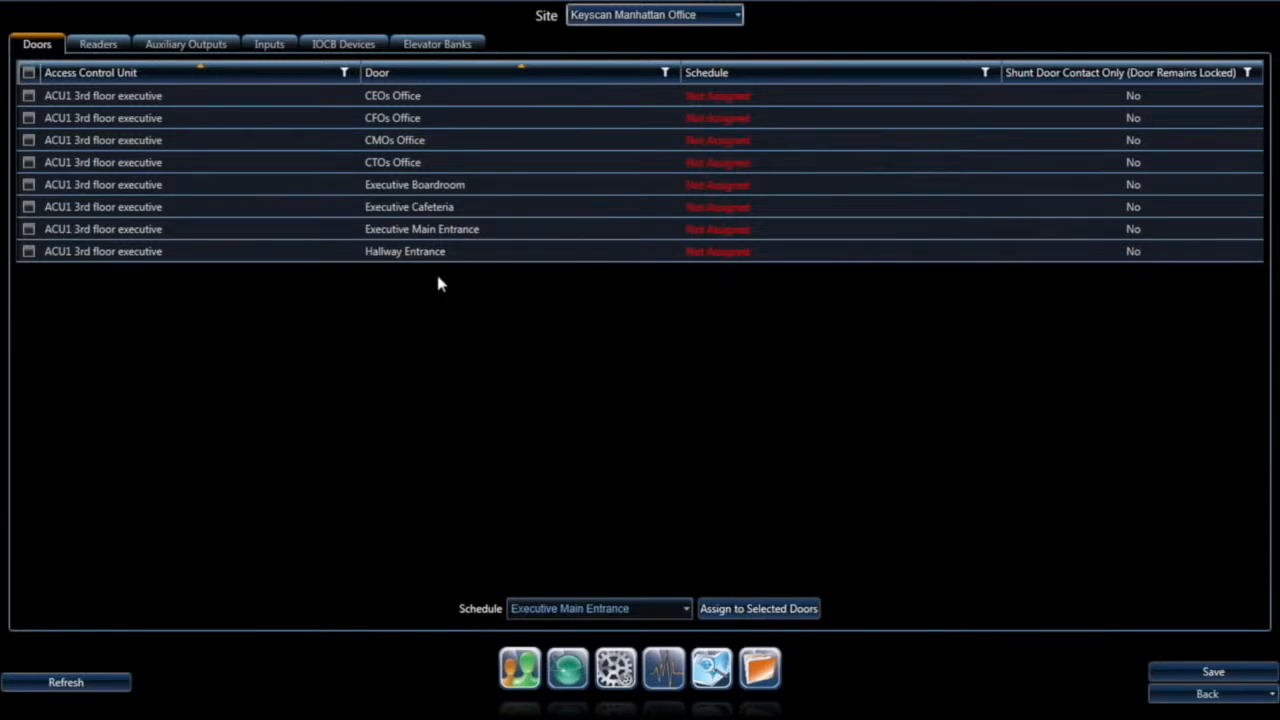
left_click(438, 228)
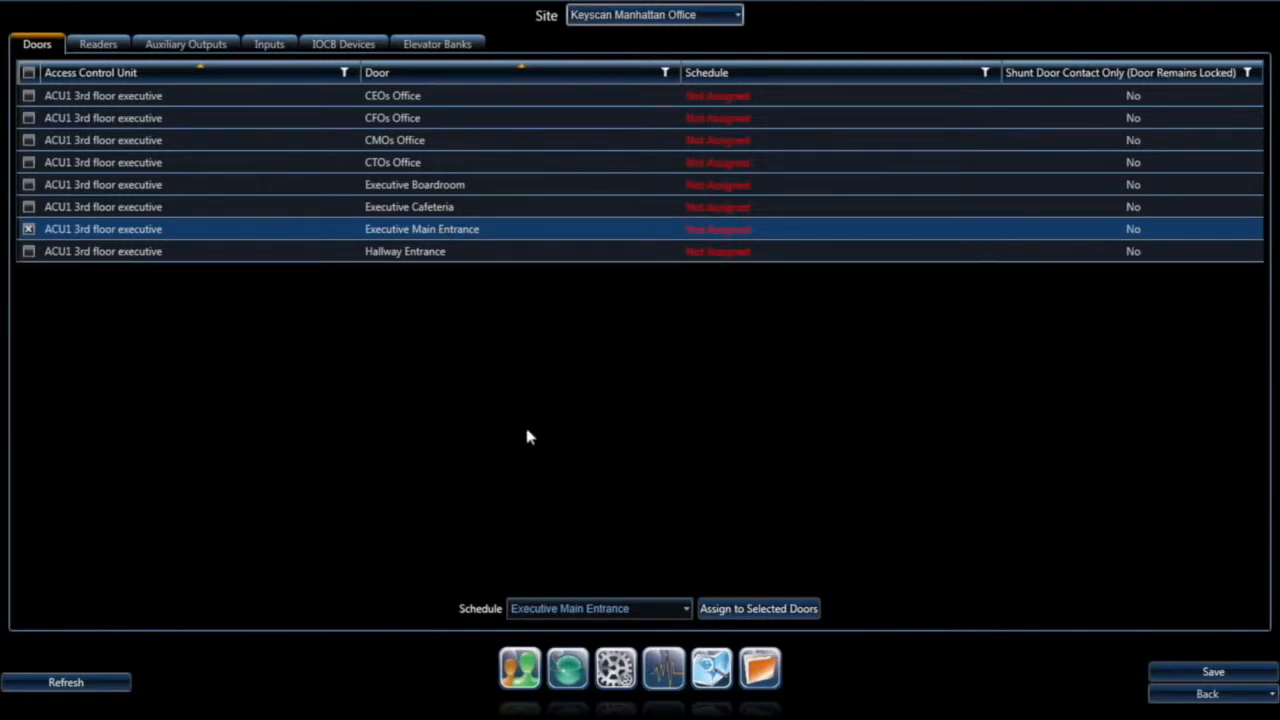
left_click(673, 612)
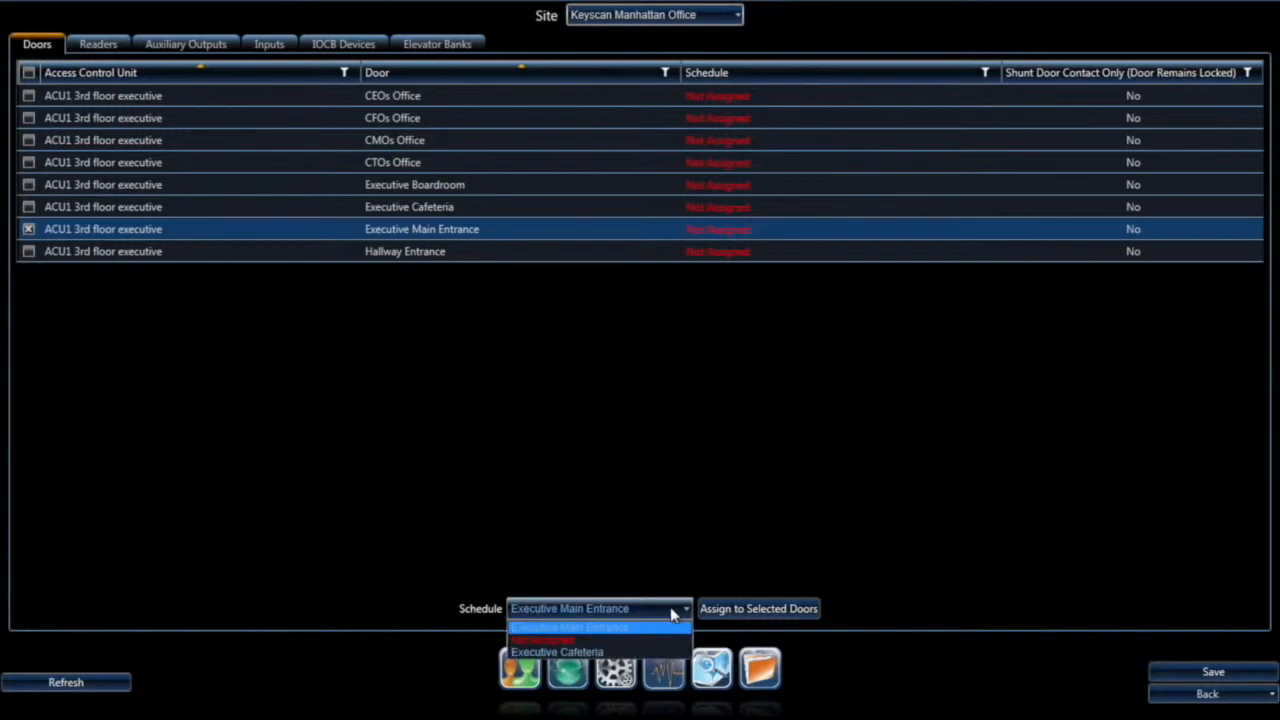
left_click(624, 628)
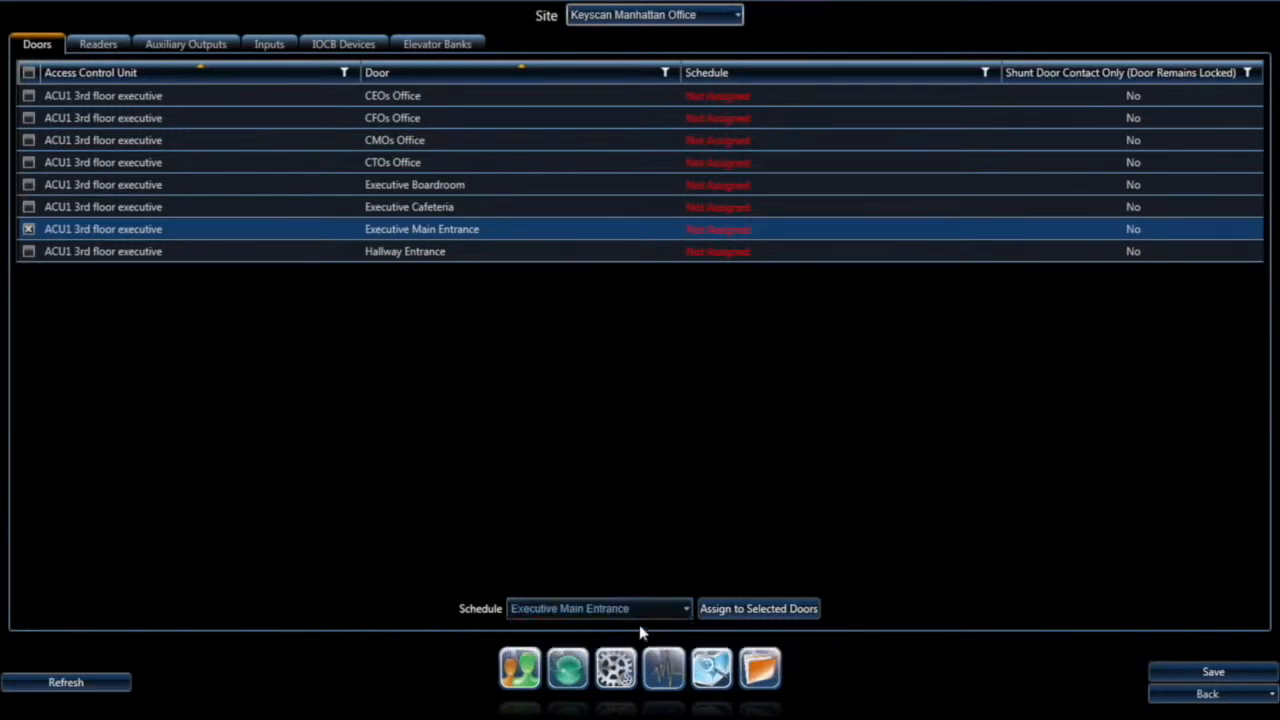
left_click(735, 610)
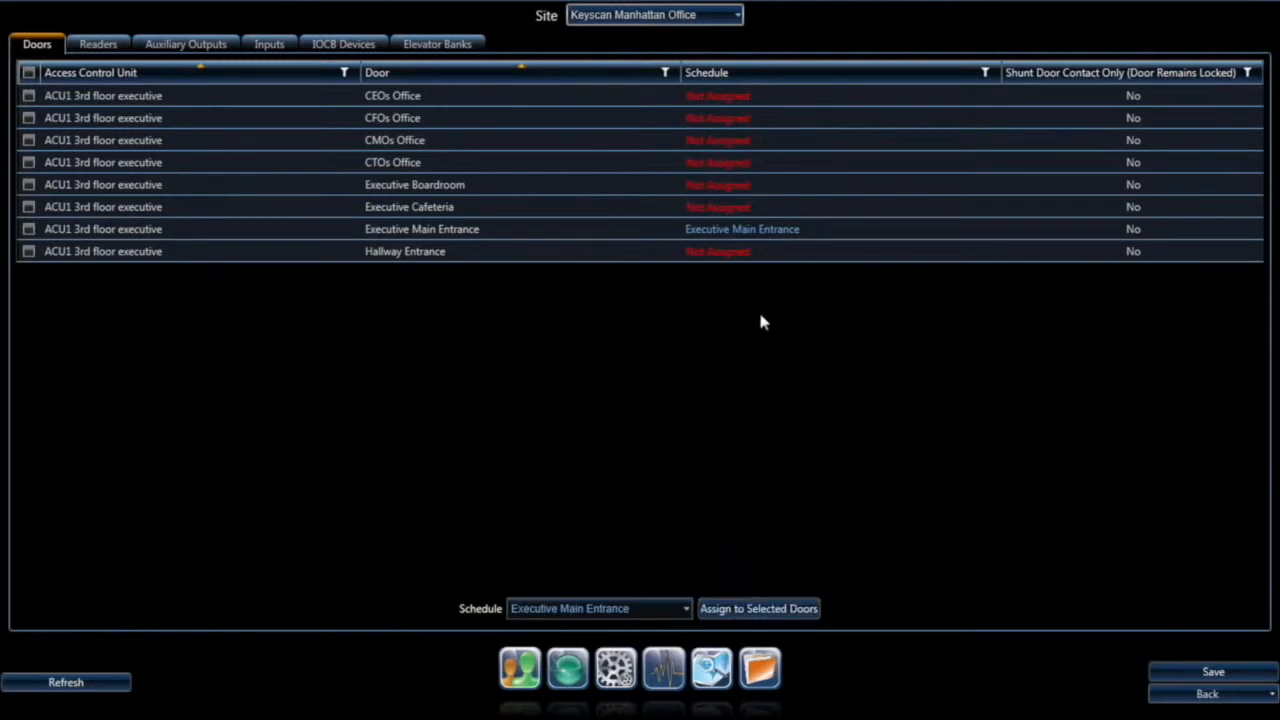
Step: Assign the Executive Cafeteria schedule to the Executive Cafeteria door and save the assignments
mouse_move(776, 231)
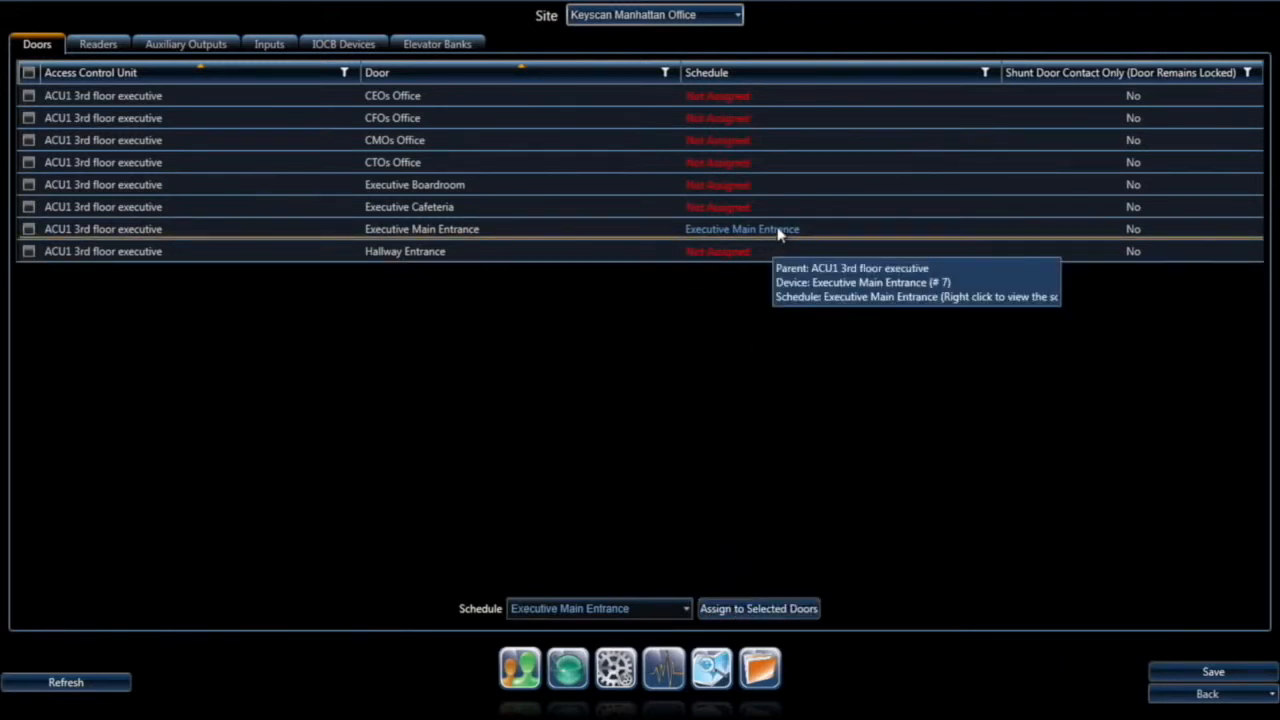
left_click(420, 208)
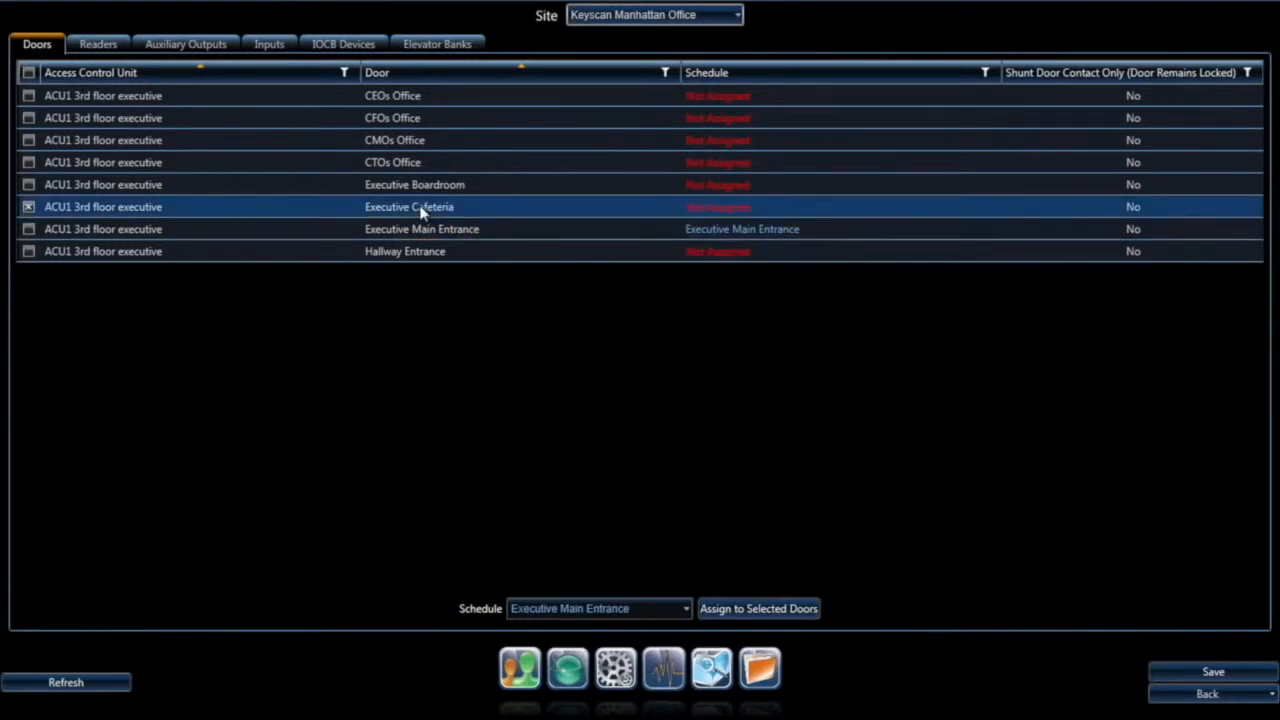
left_click(655, 609)
left_click(590, 653)
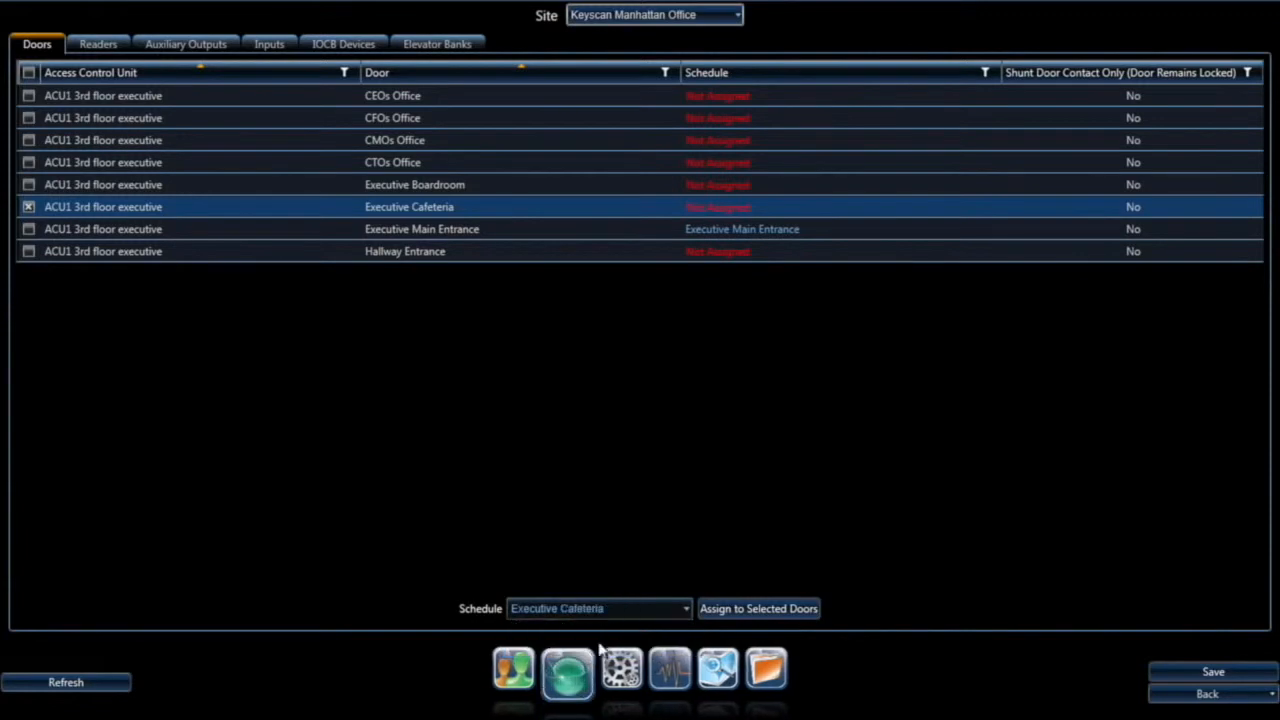
left_click(752, 610)
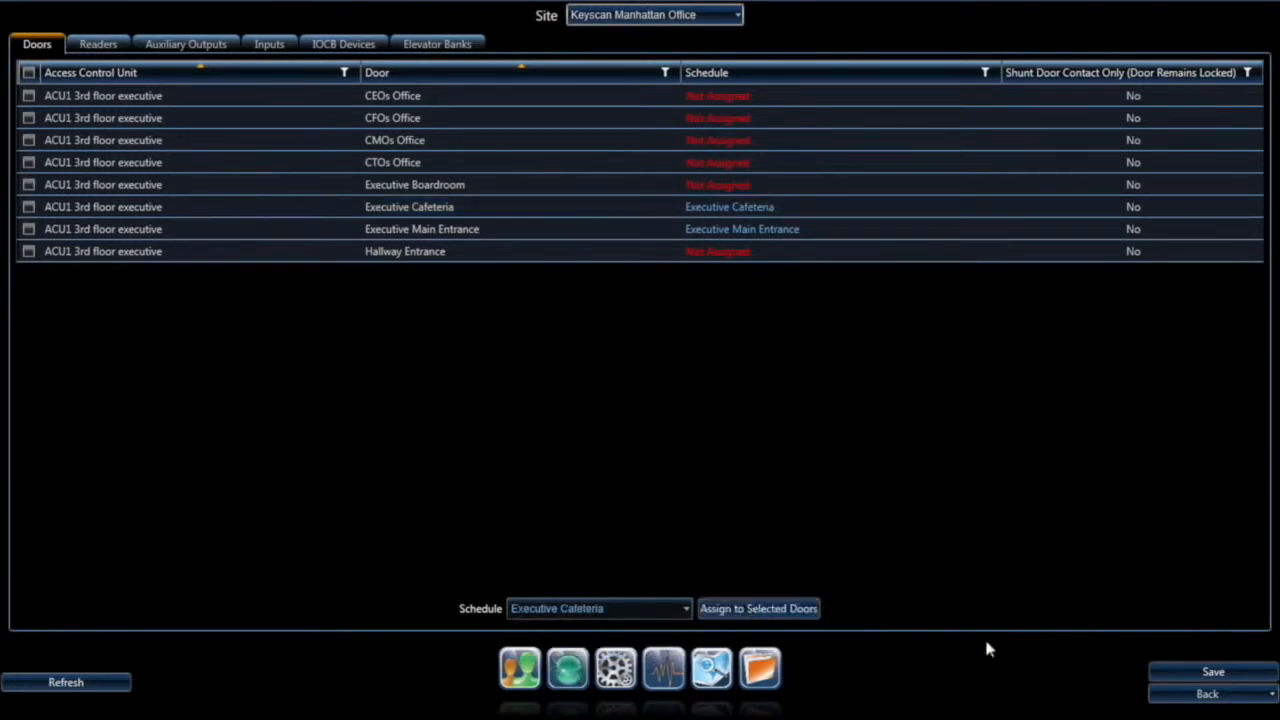
left_click(1211, 677)
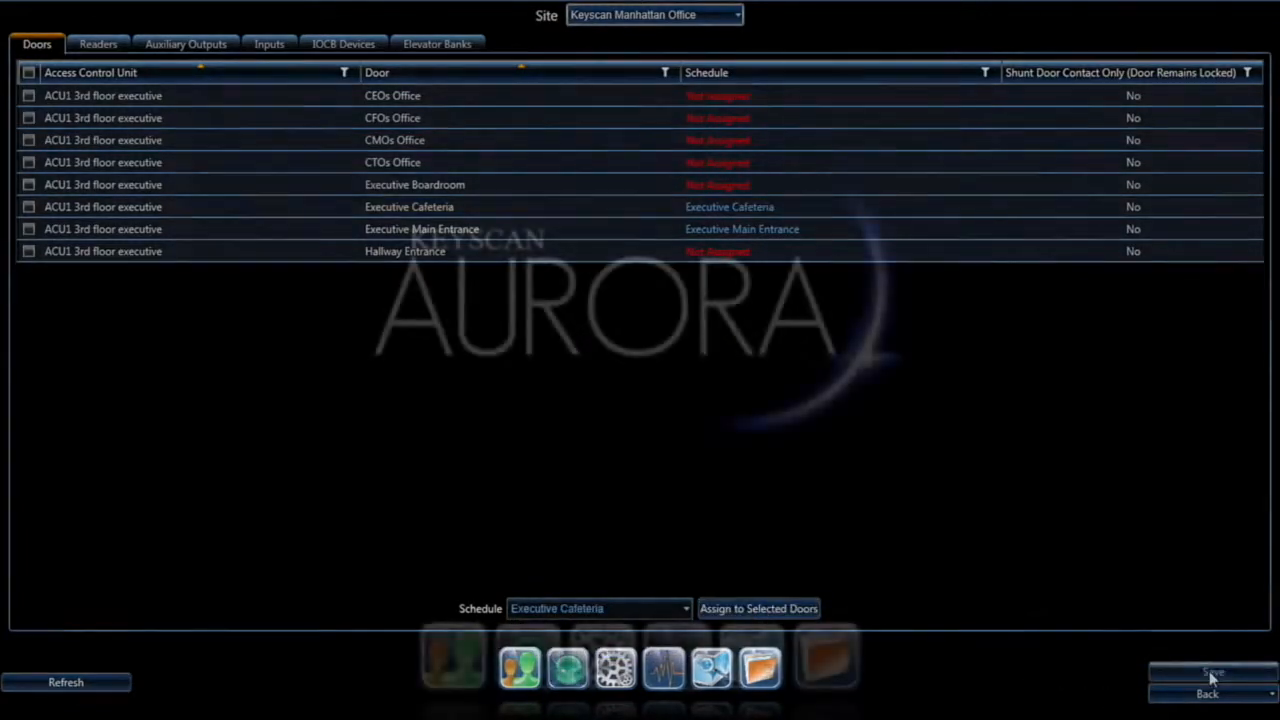
left_click(517, 668)
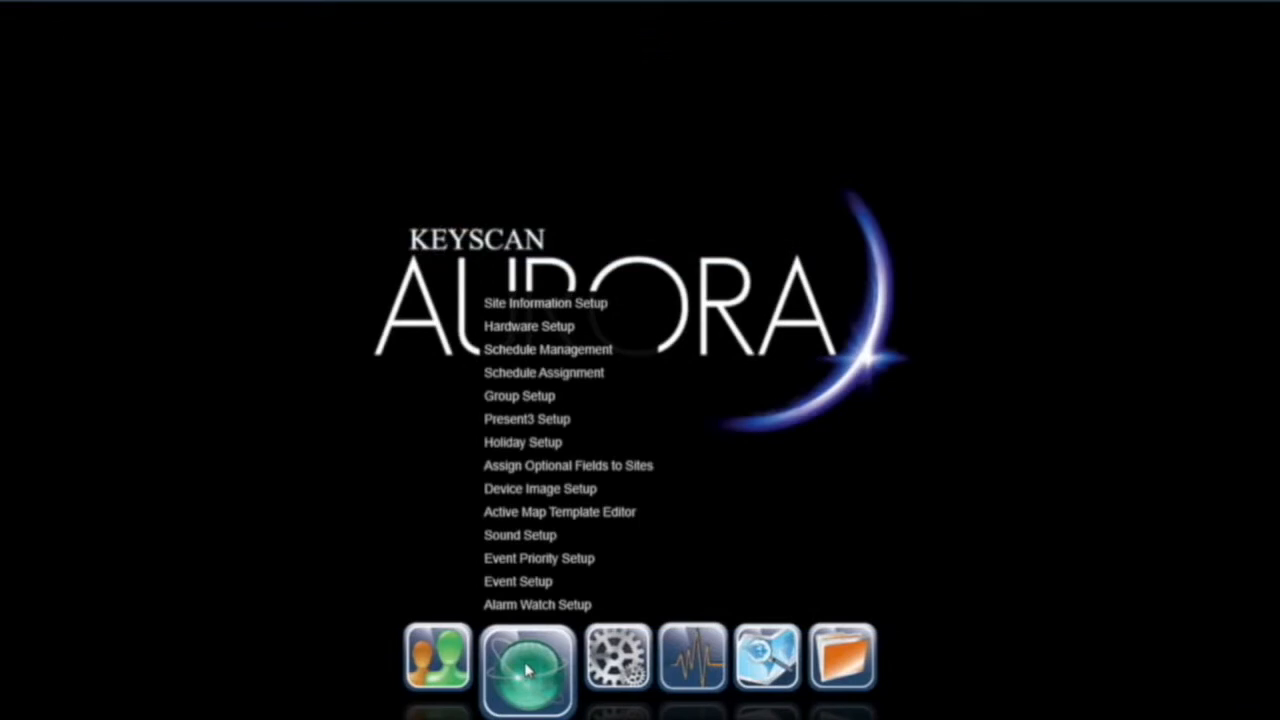
left_click(536, 378)
left_click(190, 157)
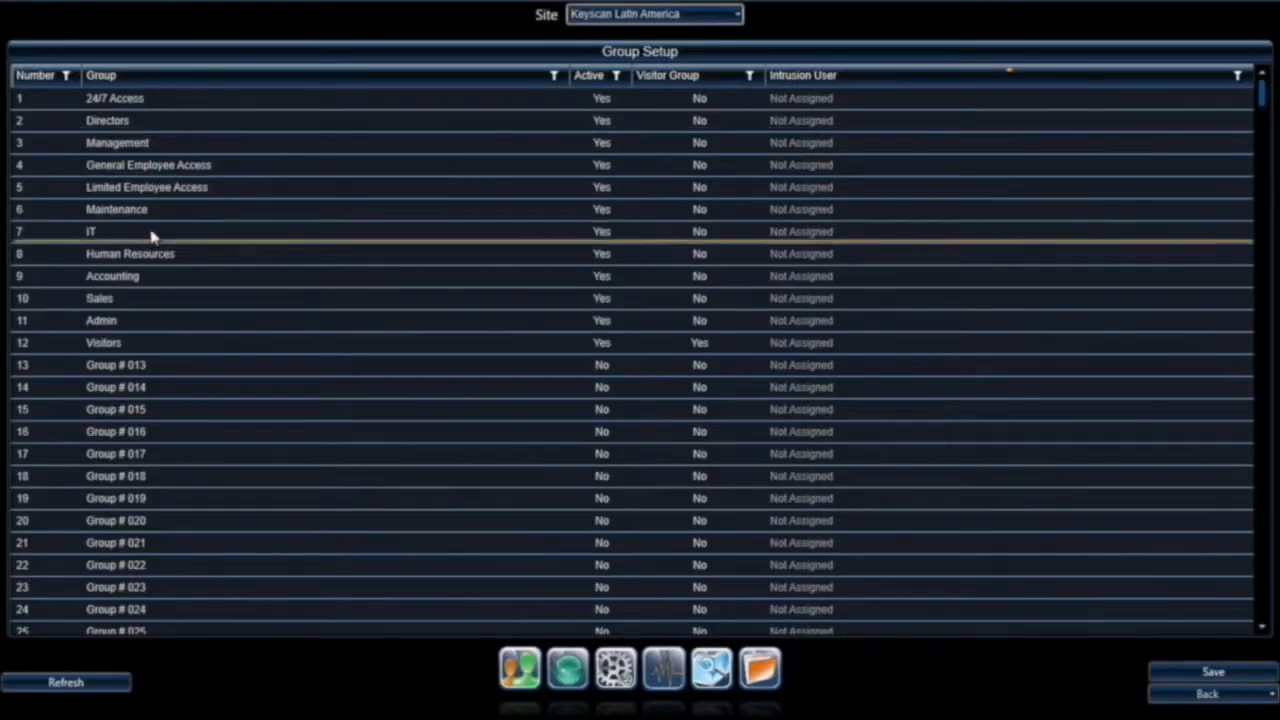
left_click(1205, 693)
mouse_move(519, 677)
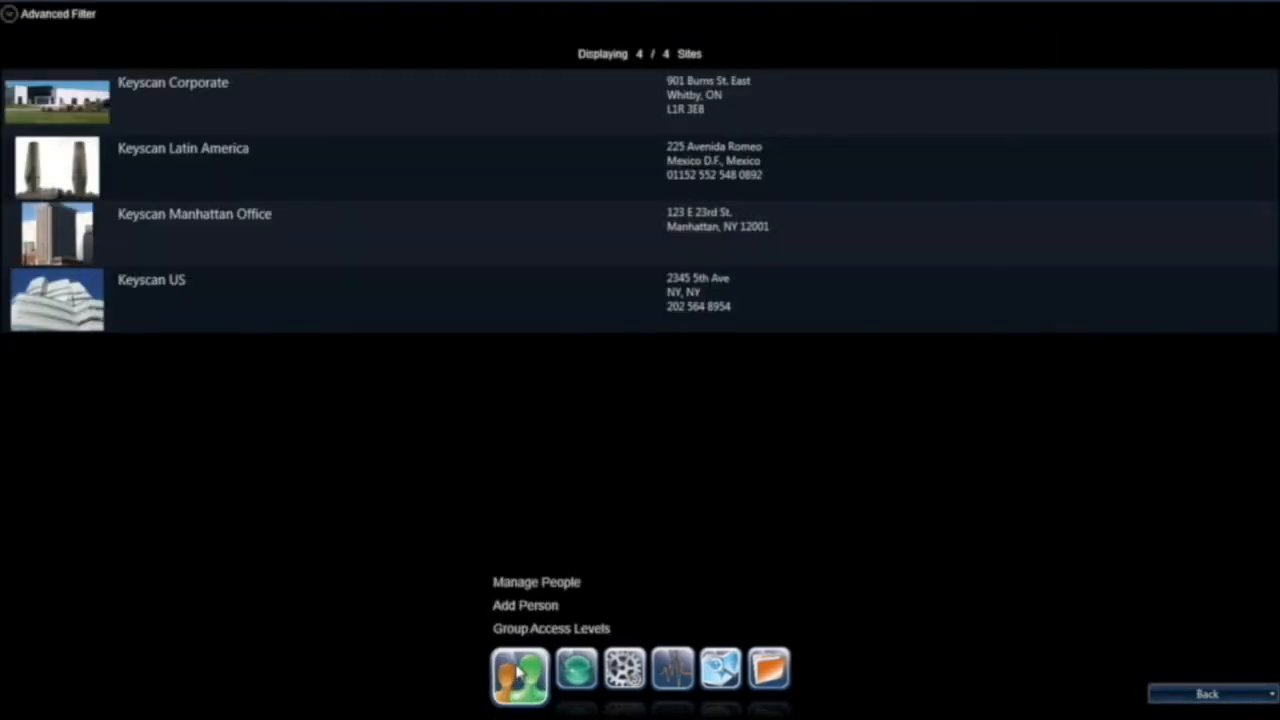
left_click(528, 582)
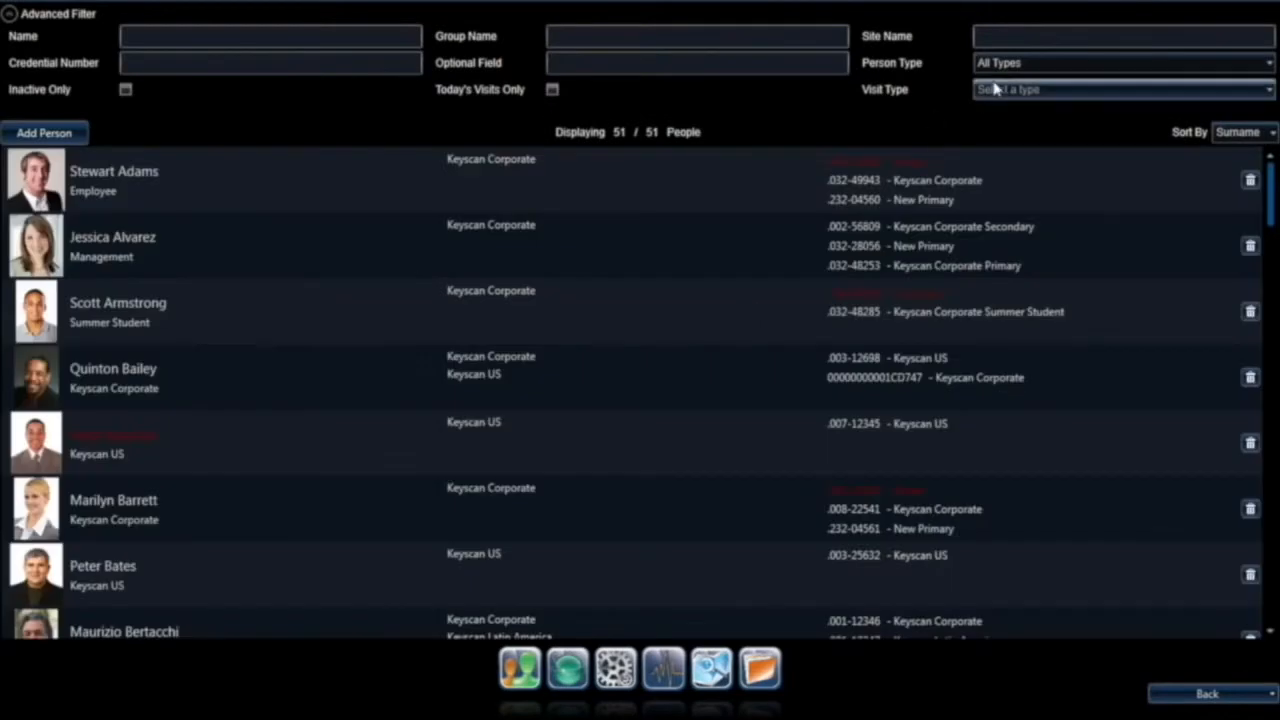
left_click(153, 256)
double_click(153, 256)
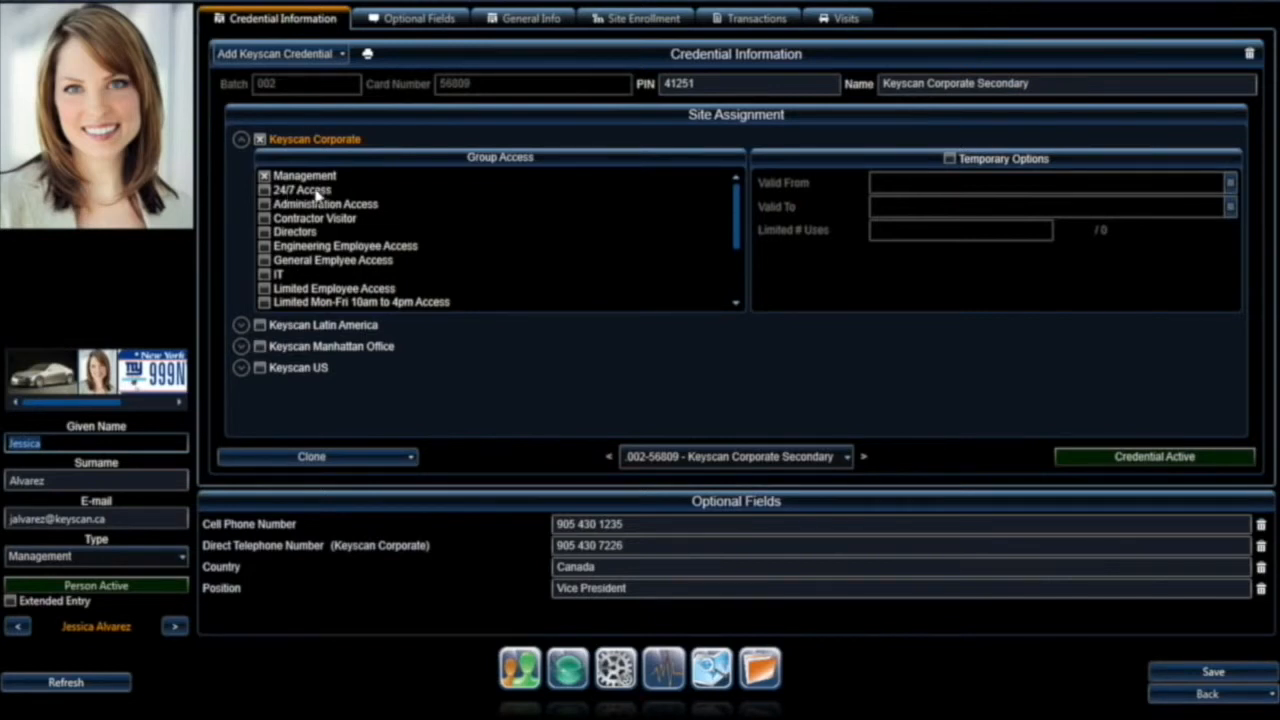
left_click(264, 190)
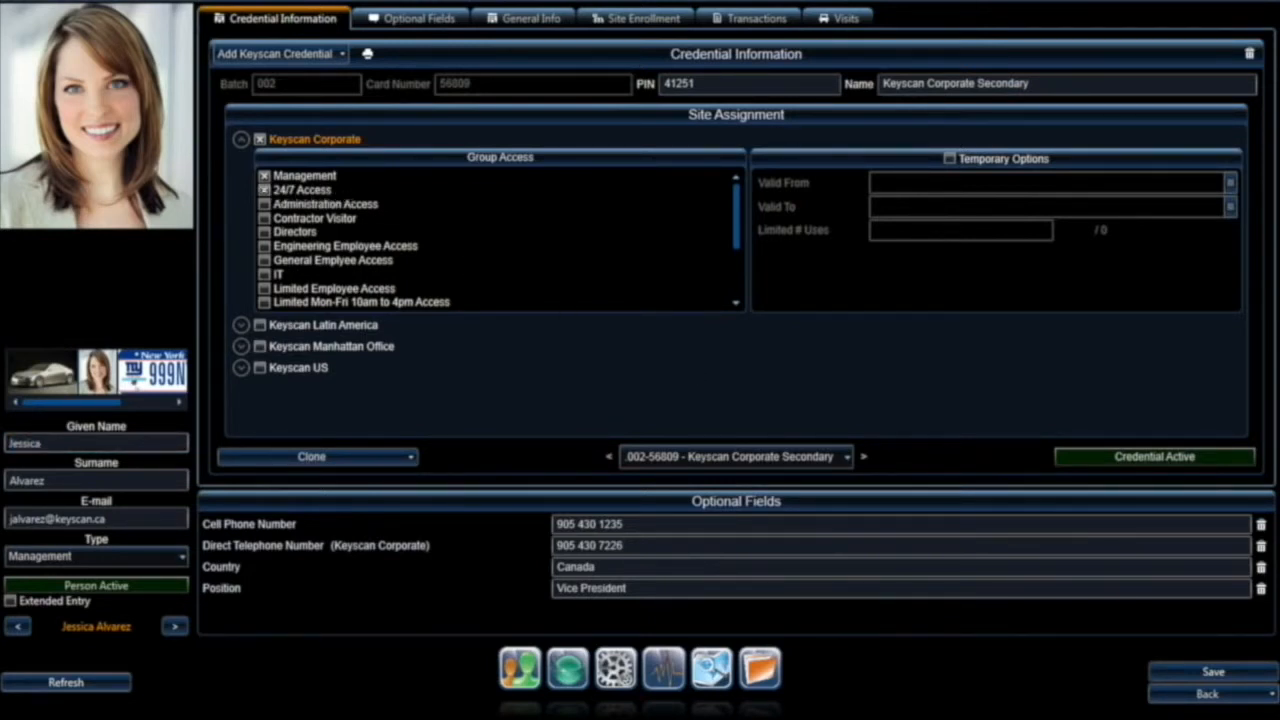
left_click(1200, 694)
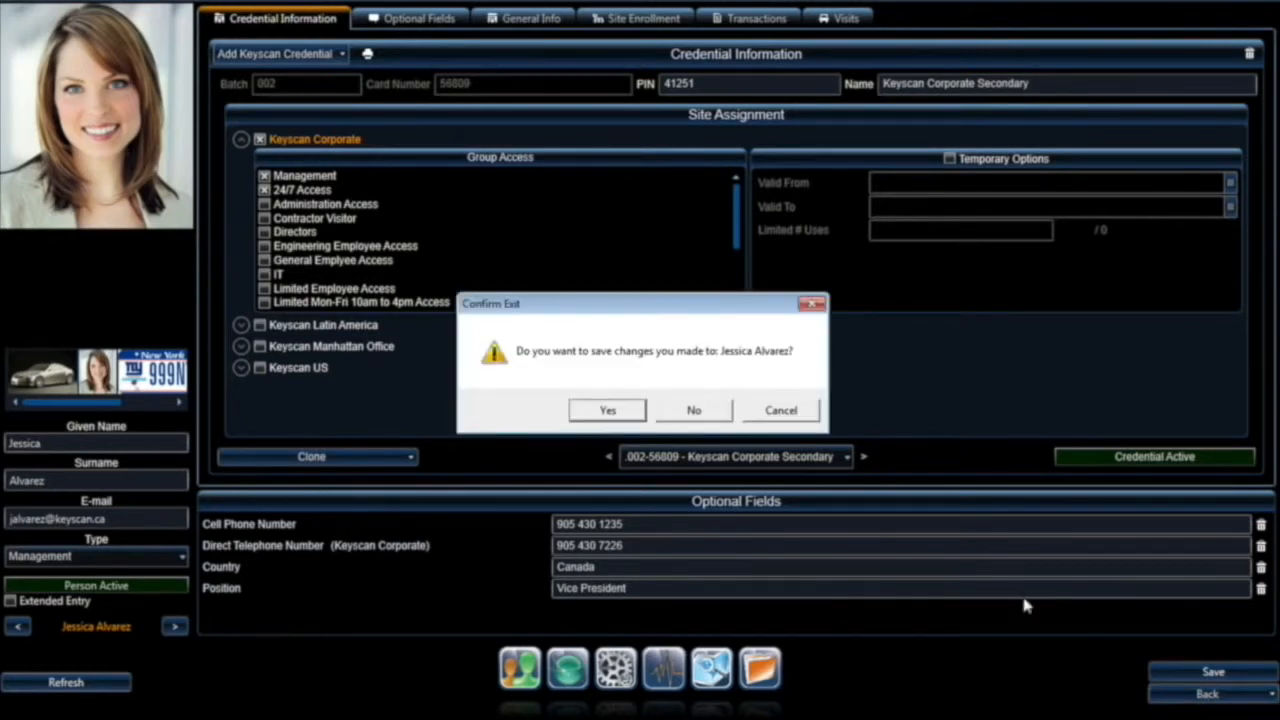
left_click(668, 410)
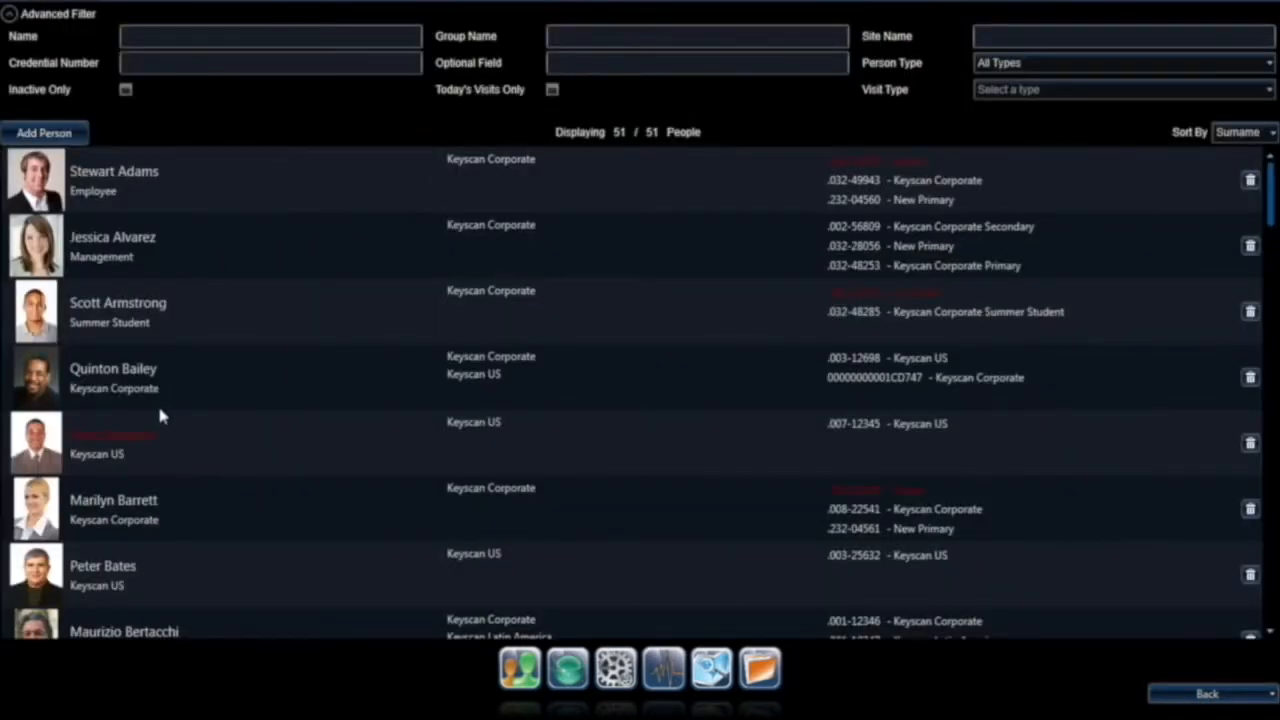
double_click(126, 572)
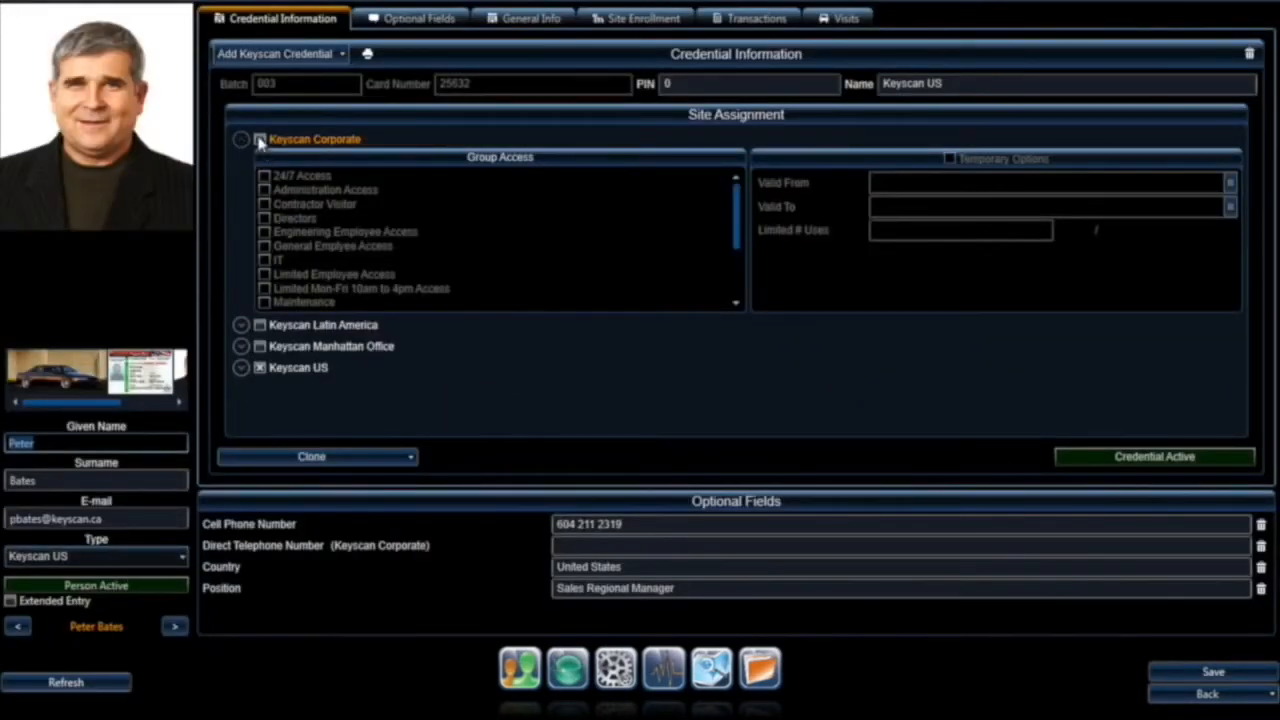
left_click(260, 141)
left_click(287, 195)
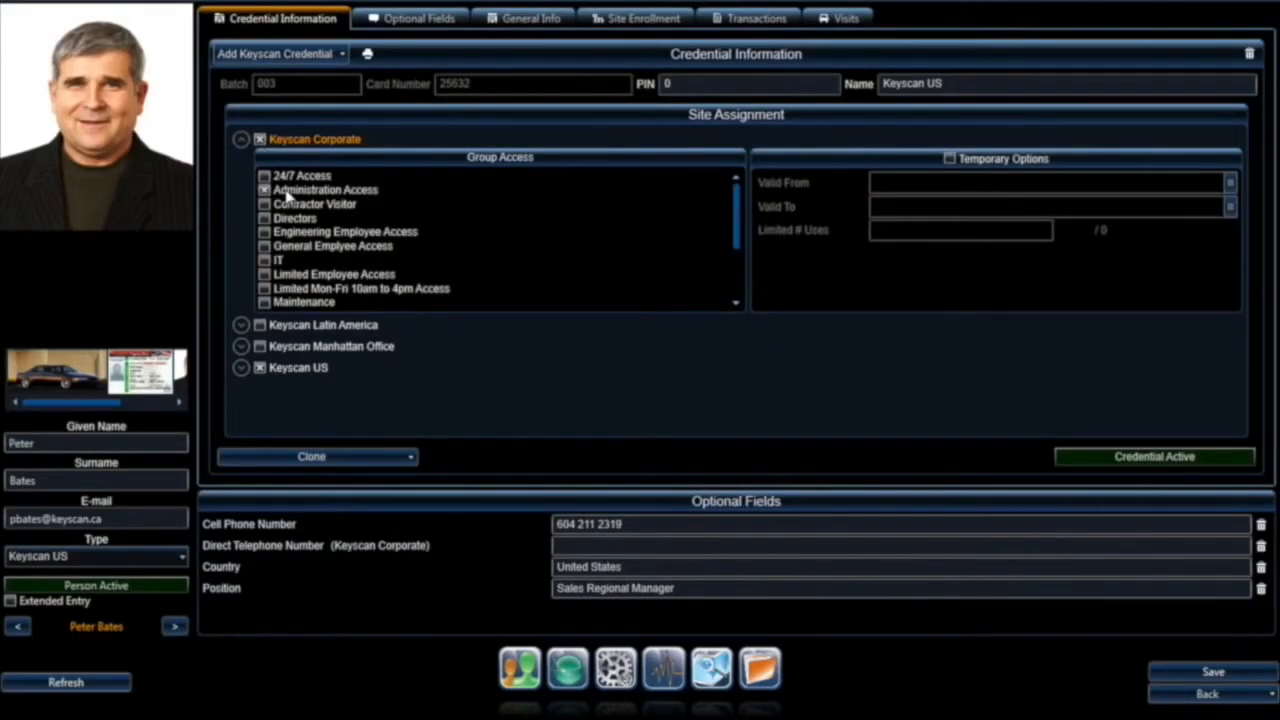
left_click(1150, 695)
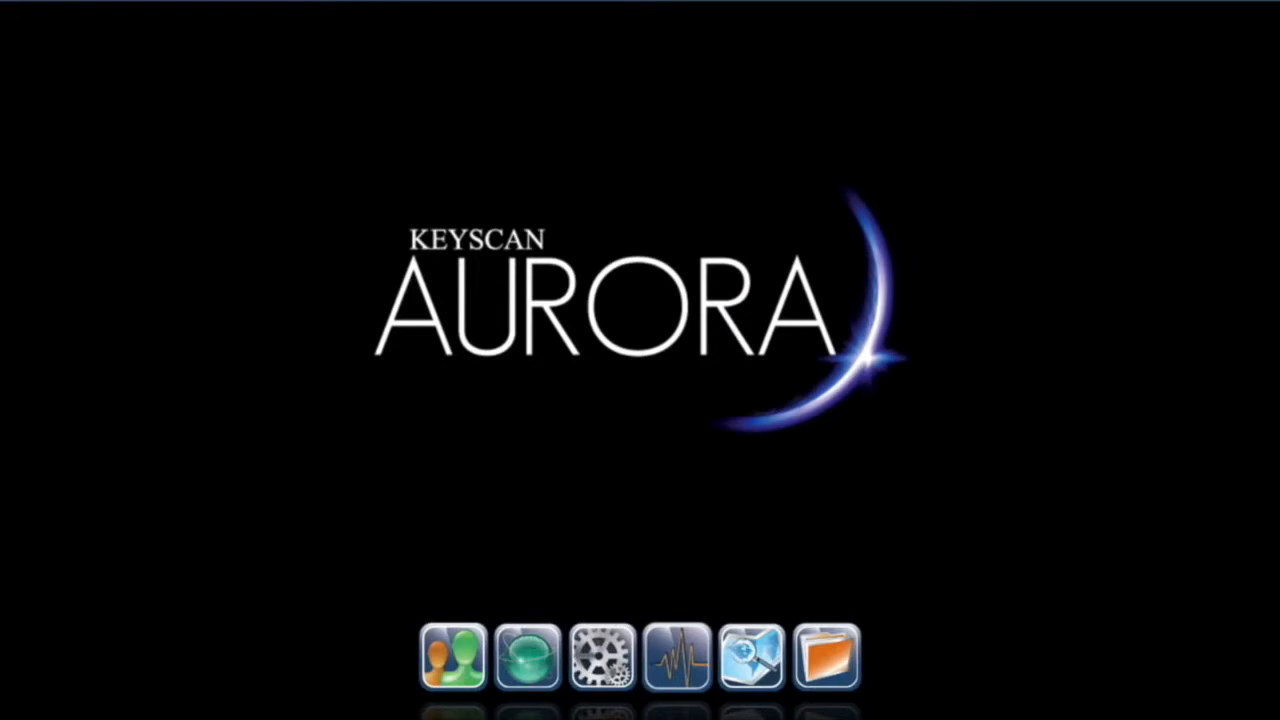
left_click(529, 666)
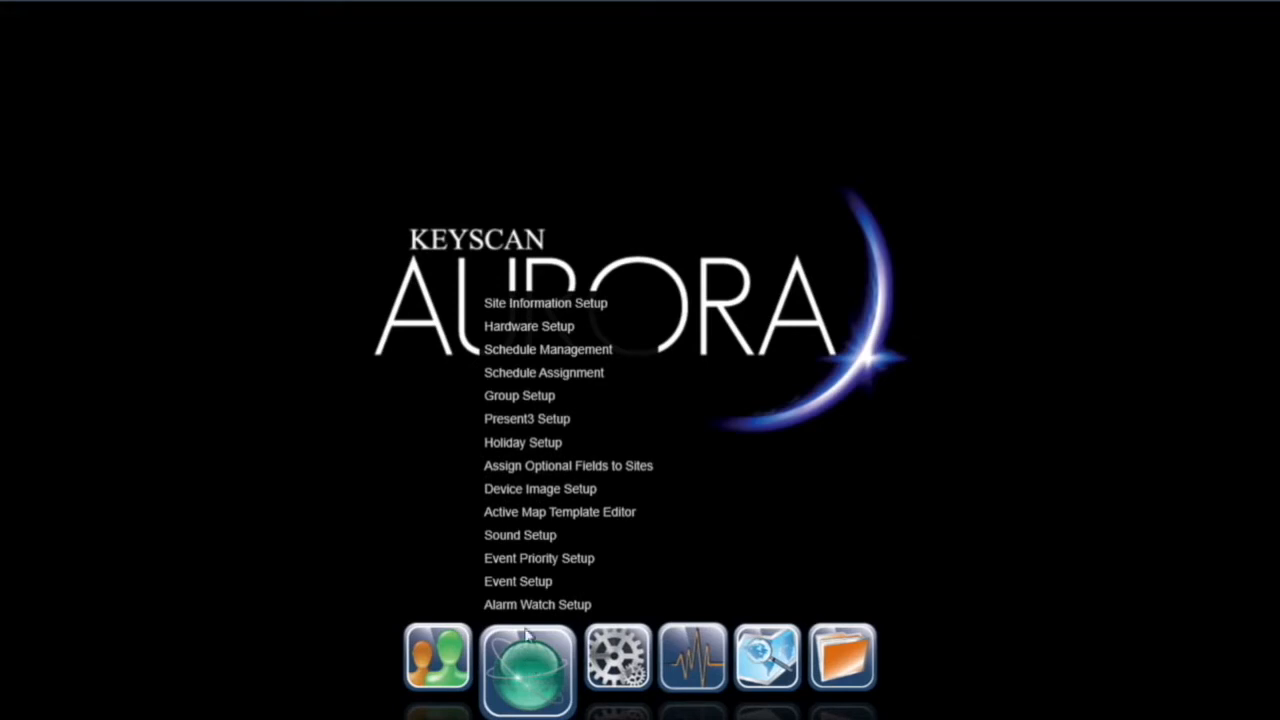
left_click(540, 395)
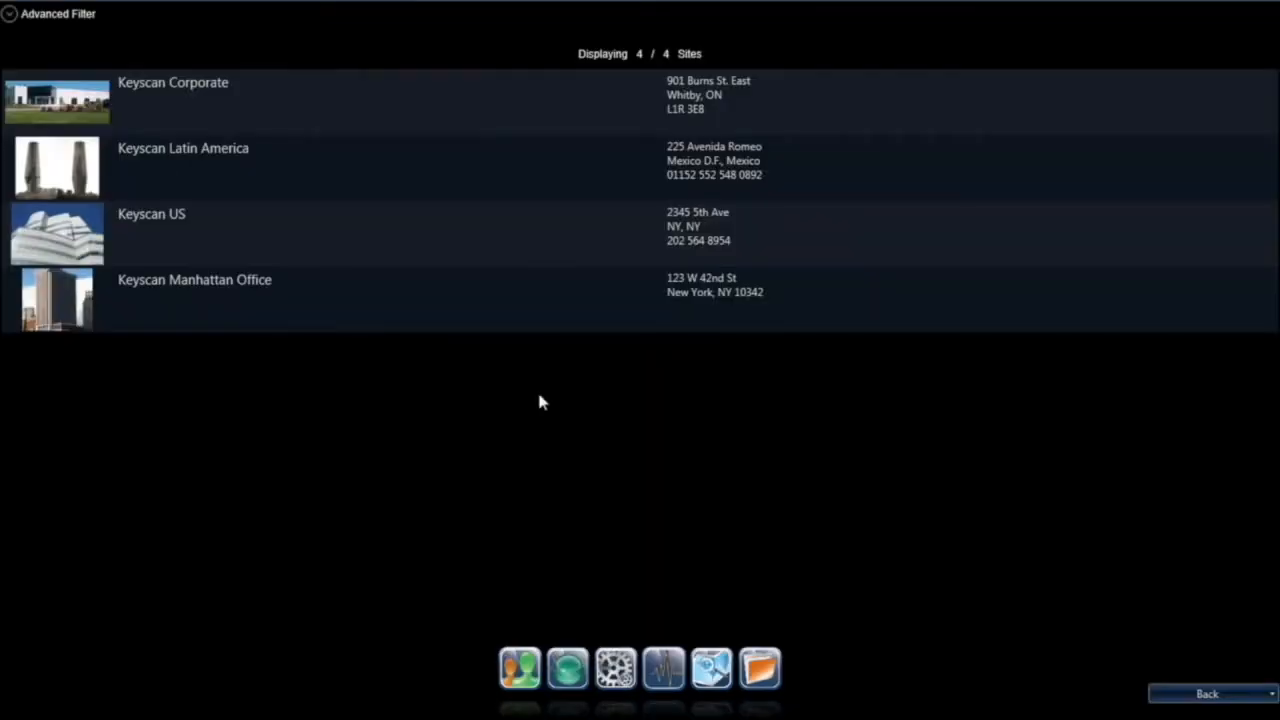
left_click(240, 292)
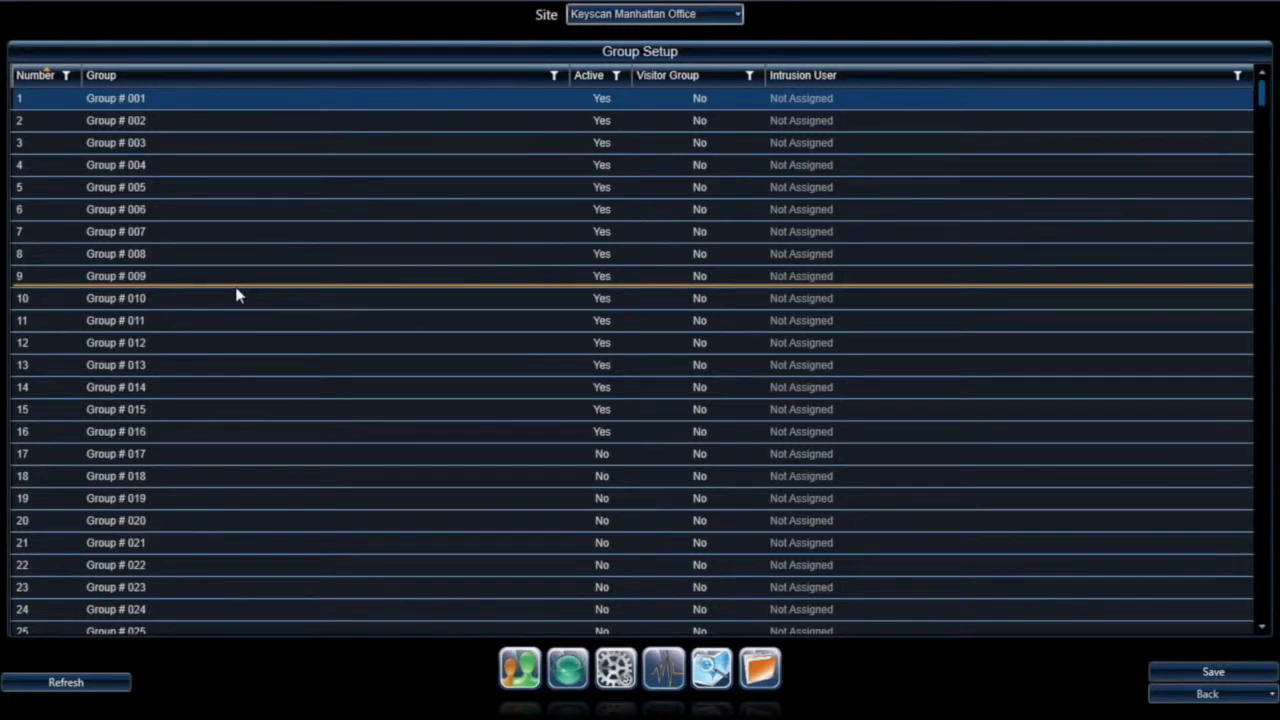
left_click(145, 98)
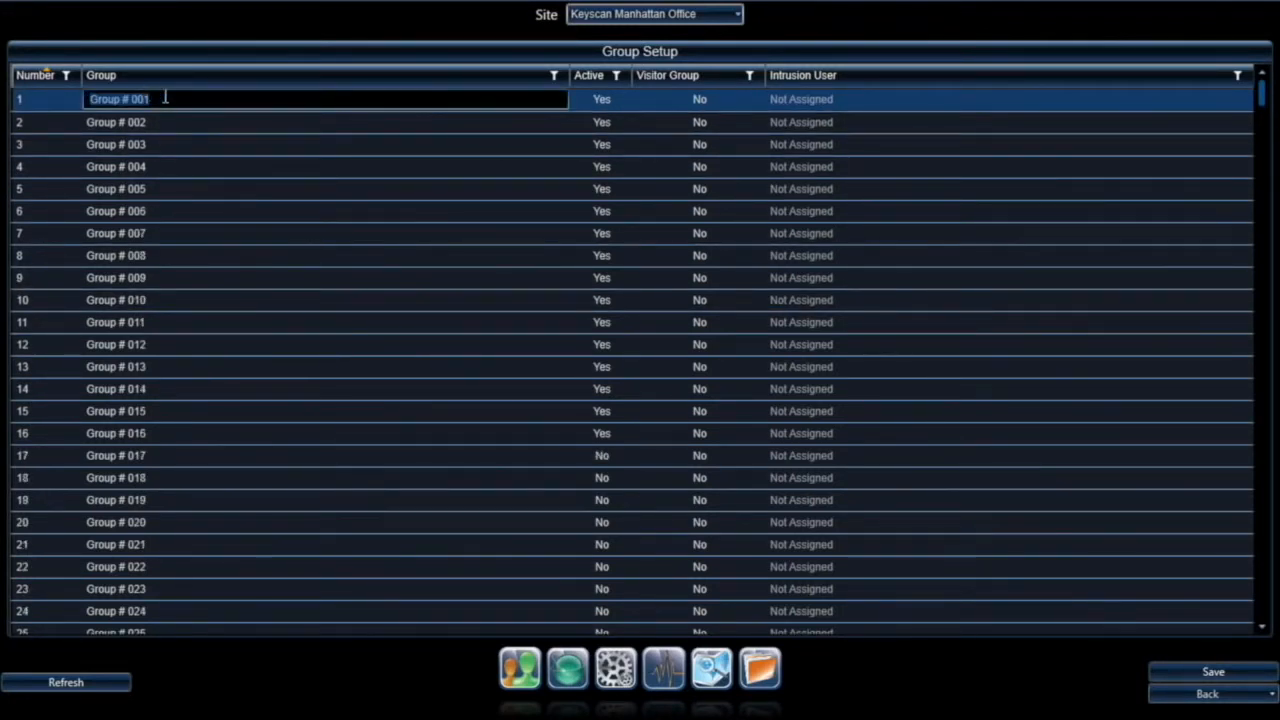
left_click(150, 123)
left_click(146, 145)
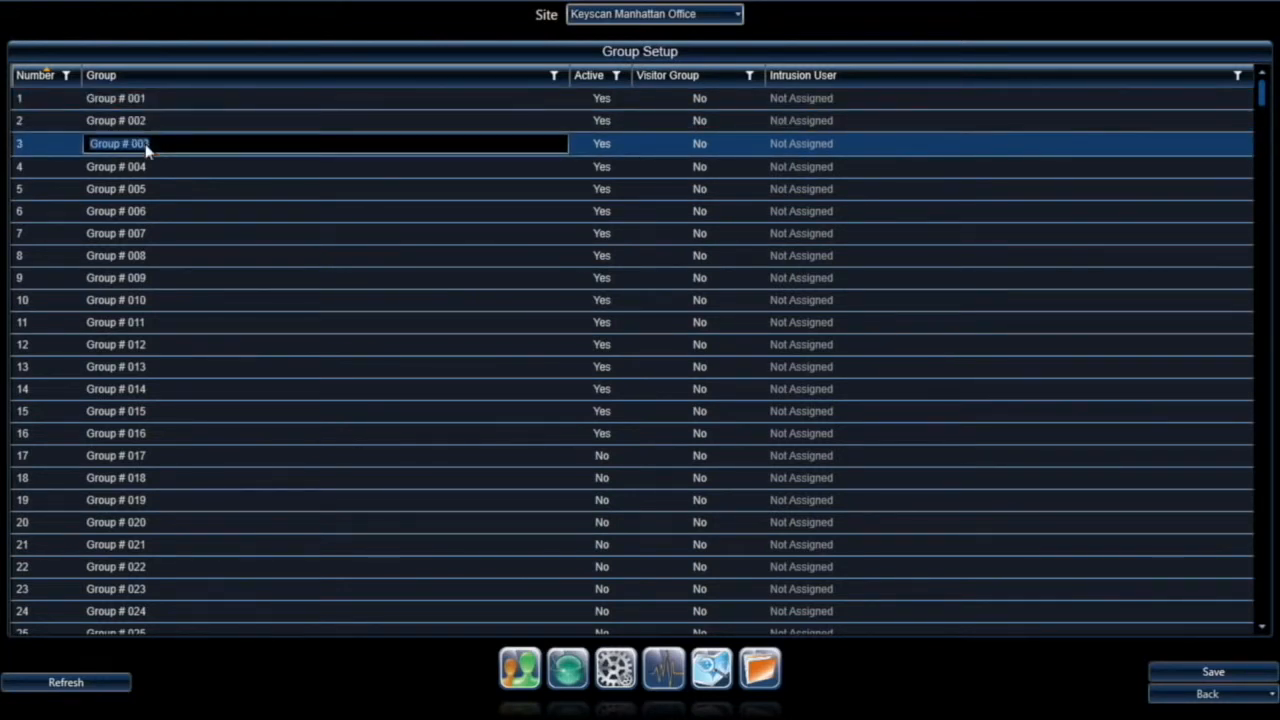
left_click(143, 166)
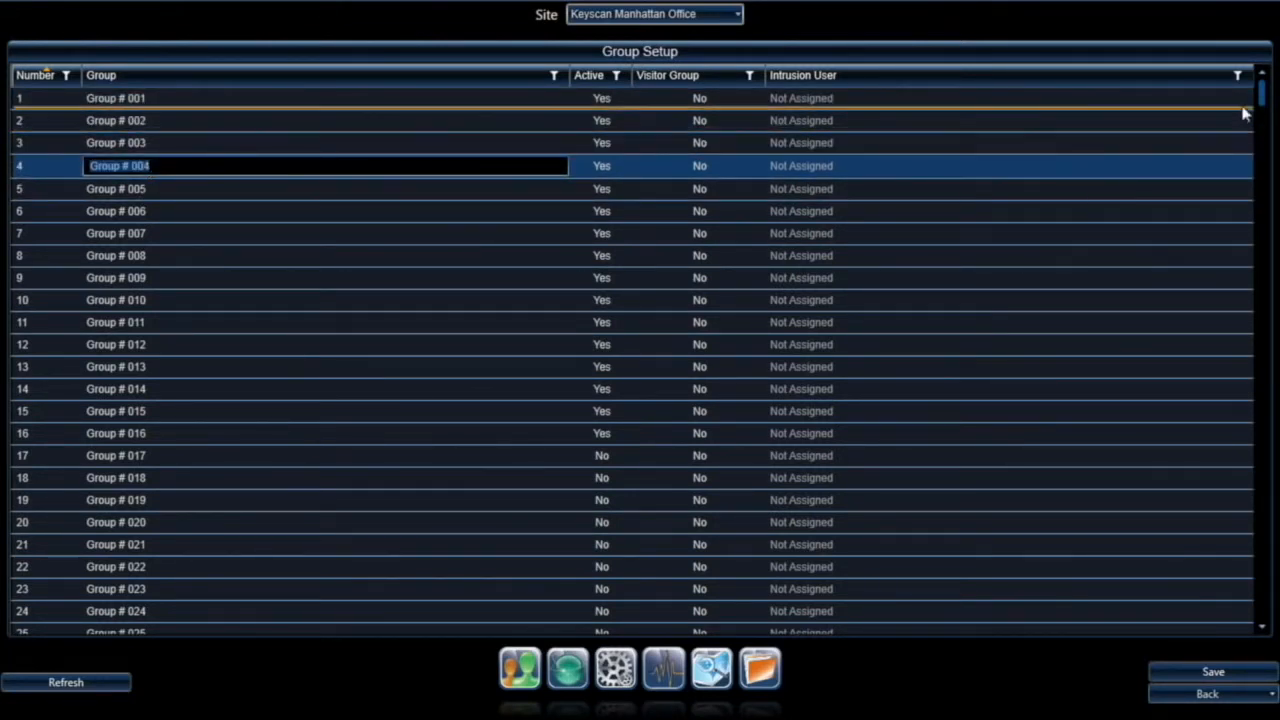
mouse_move(1262, 95)
left_mouse_down()
mouse_move(1262, 636)
mouse_move(1262, 95)
left_mouse_up()
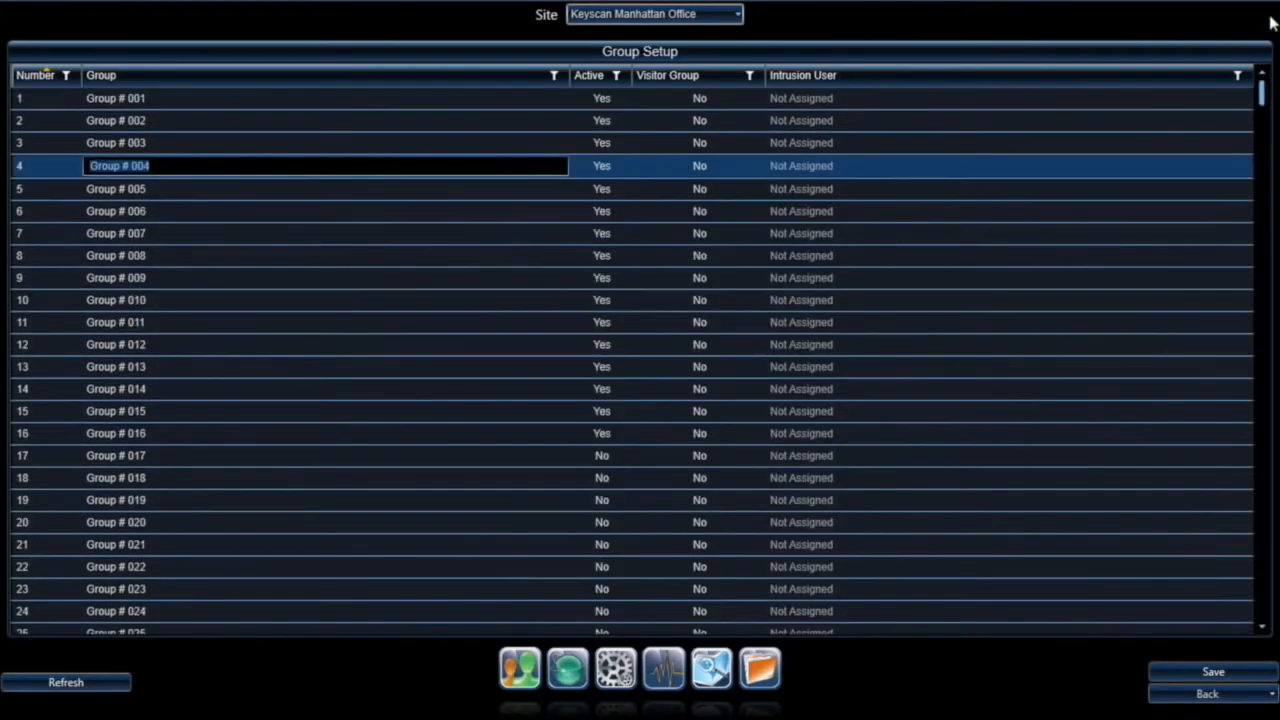
left_click(603, 100)
left_click(600, 100)
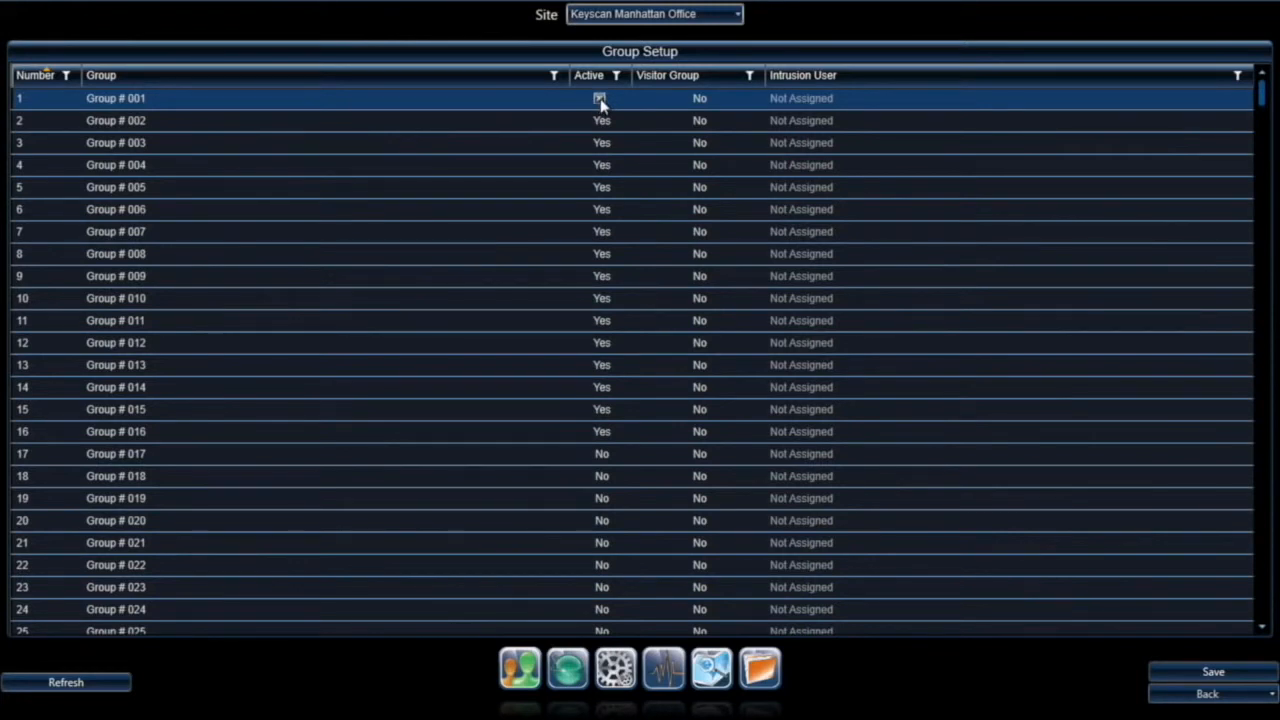
left_click(668, 103)
left_click(699, 102)
left_click(699, 102)
left_click(858, 77)
Step: Rename the first three access groups to Executive, Marketing and Admin
left_click(128, 100)
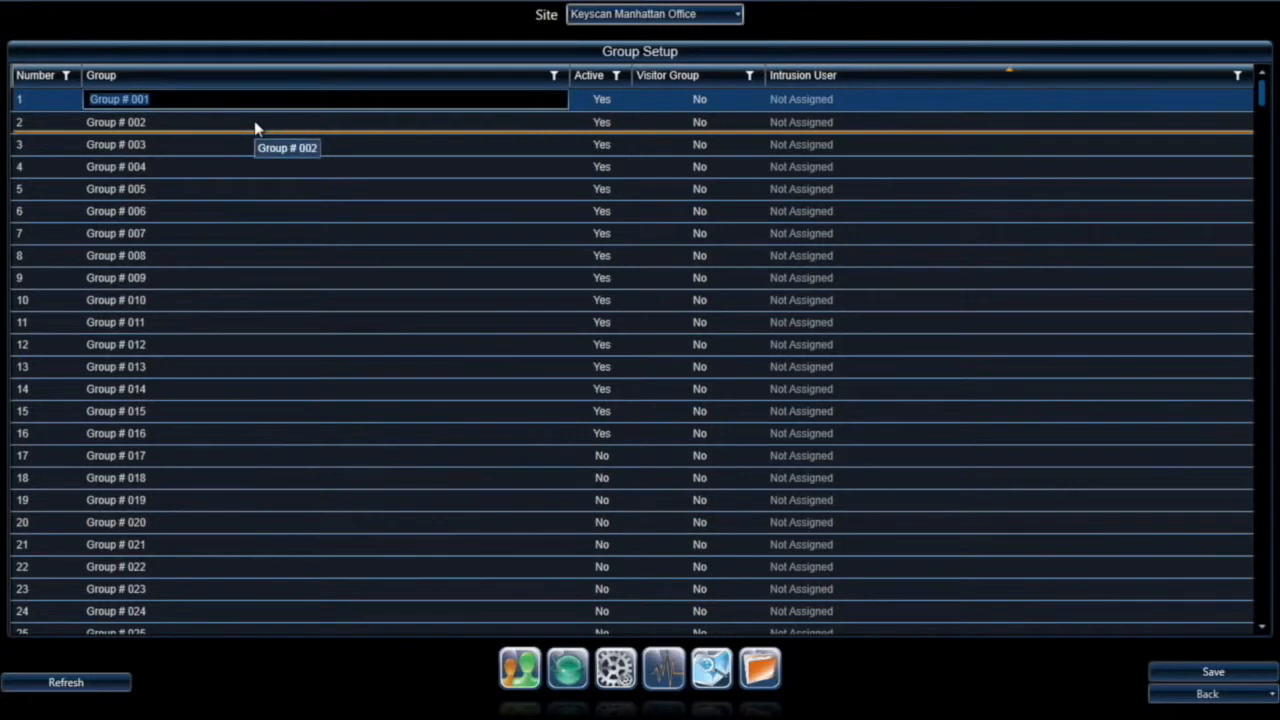
type("Executive")
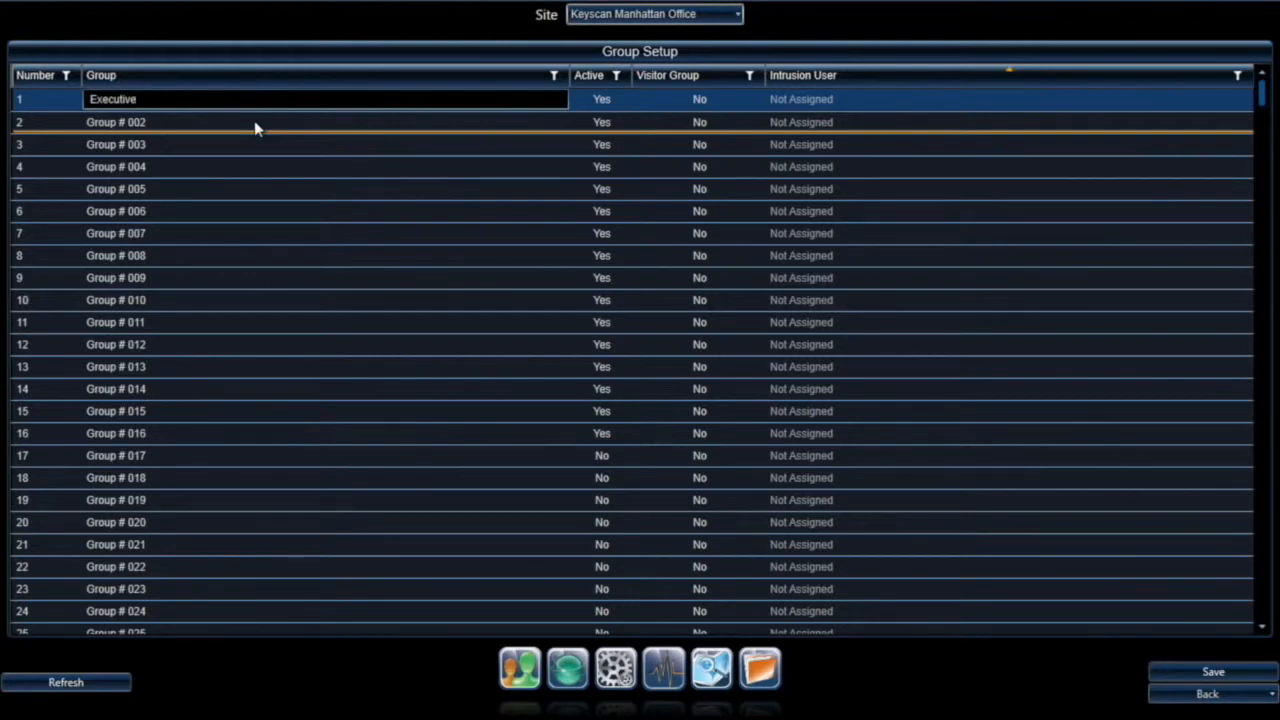
left_click(125, 122)
type("Marketing")
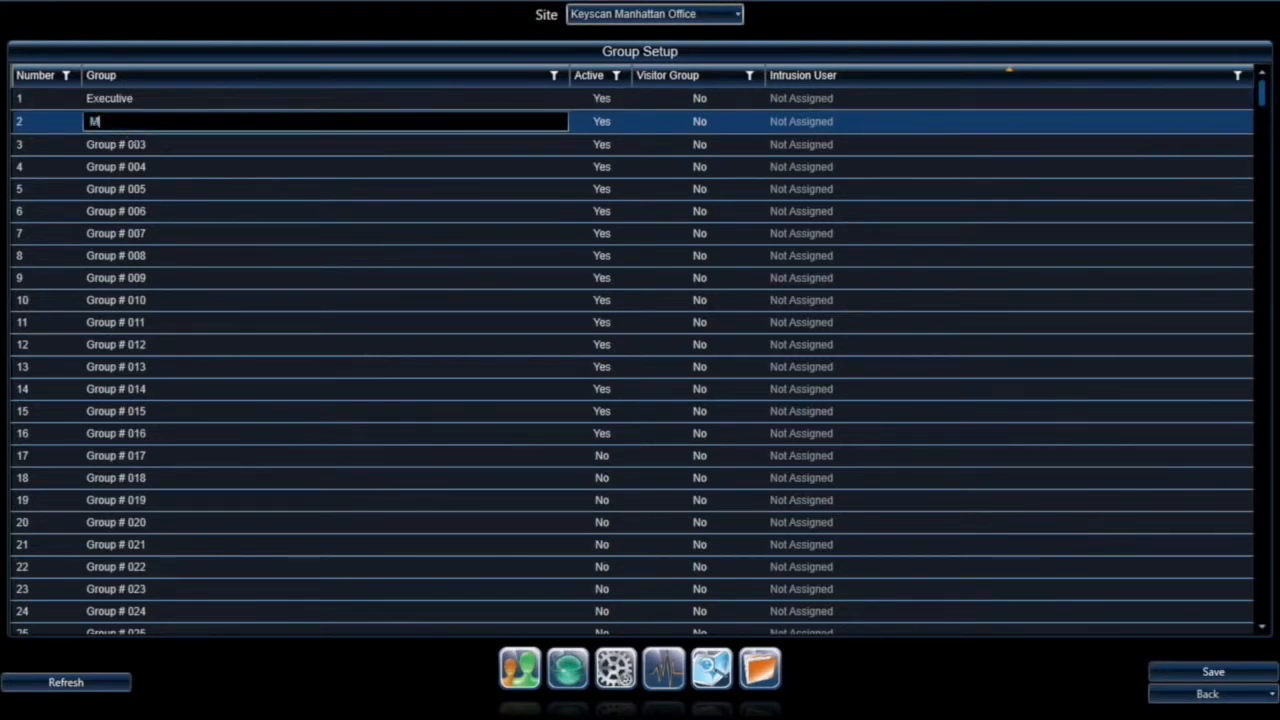
left_click(128, 142)
type("Admin")
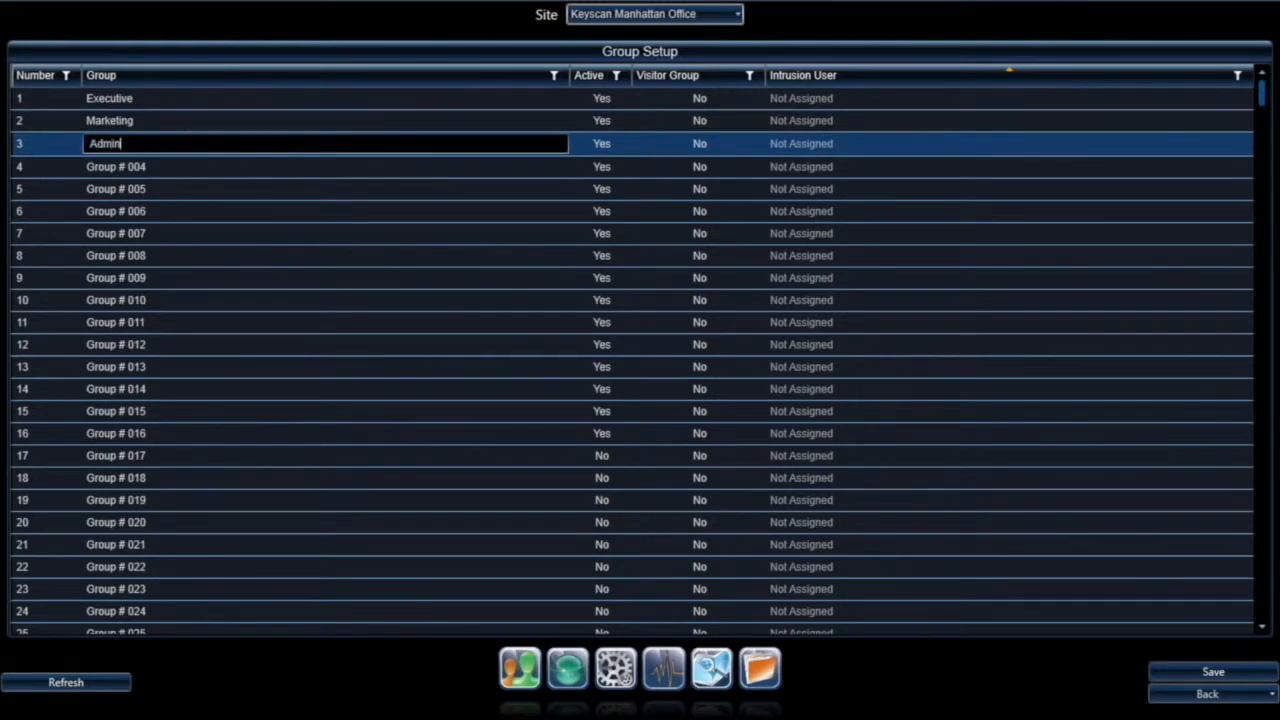
Step: Rename groups four and five to Maintenance and IT, then save the groups
left_click(130, 166)
type("Man")
key("BackSpace")
type("intenance")
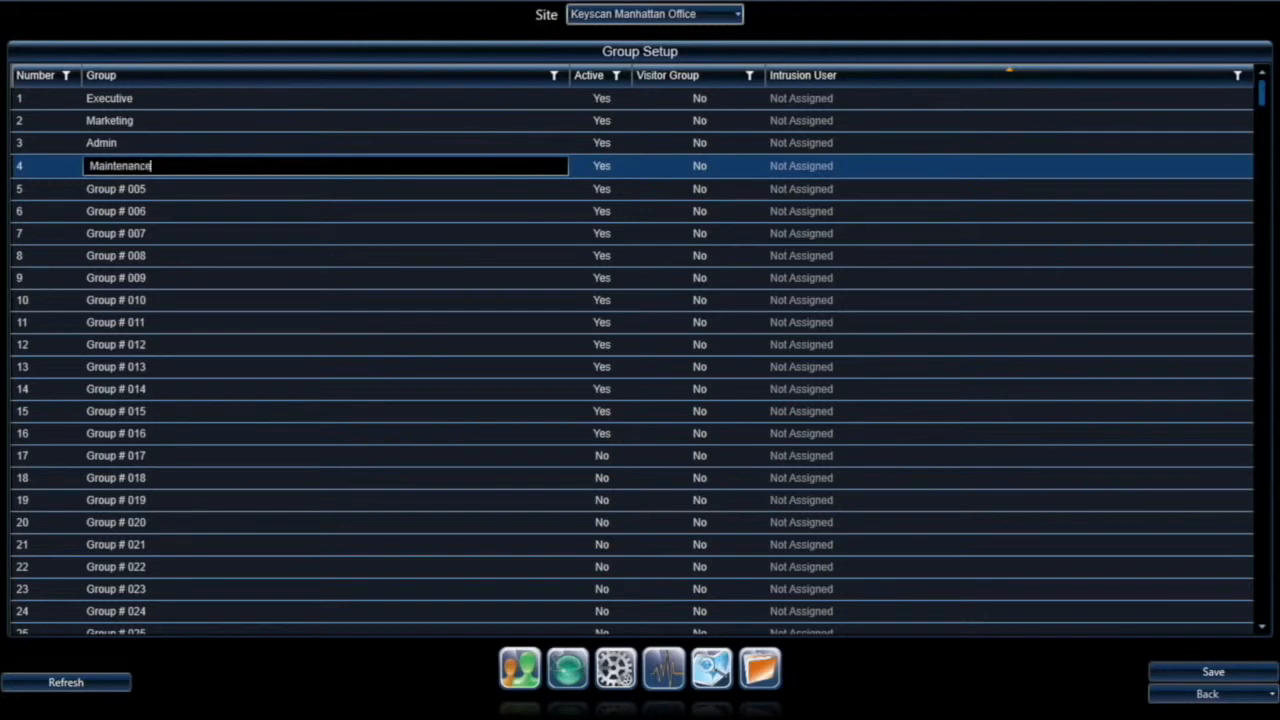
left_click(127, 188)
type("IT")
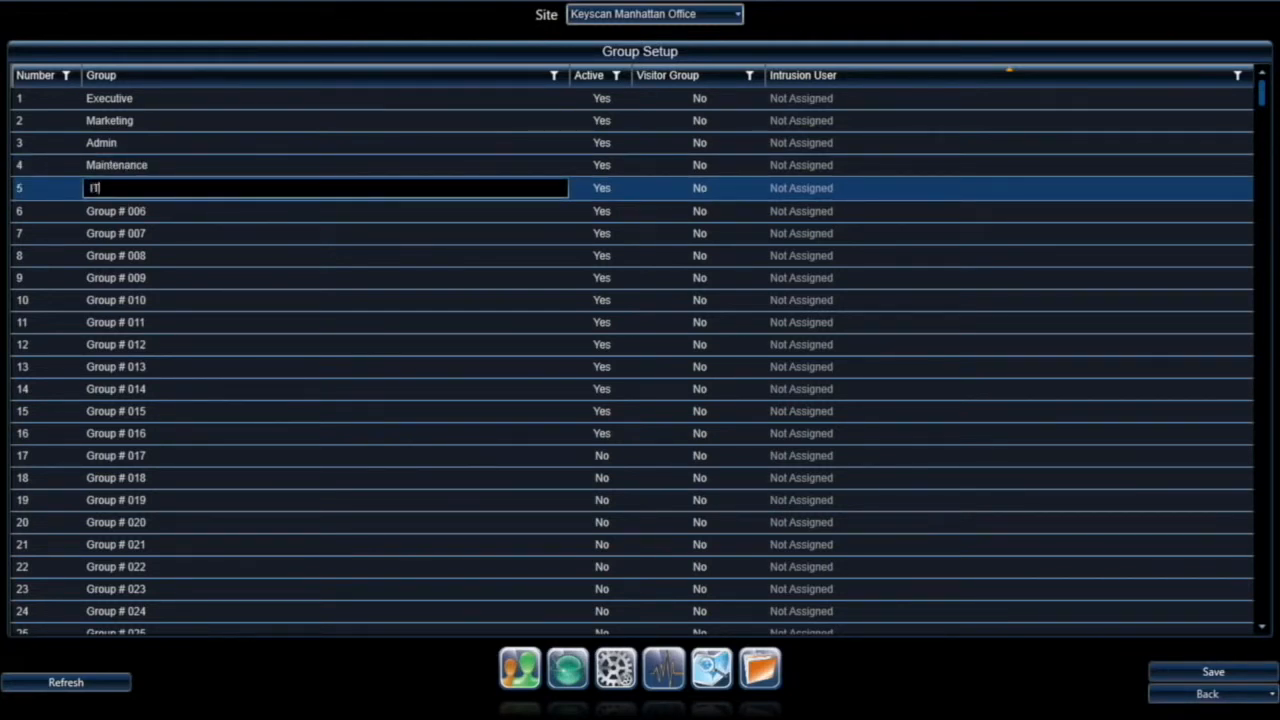
left_click(1206, 674)
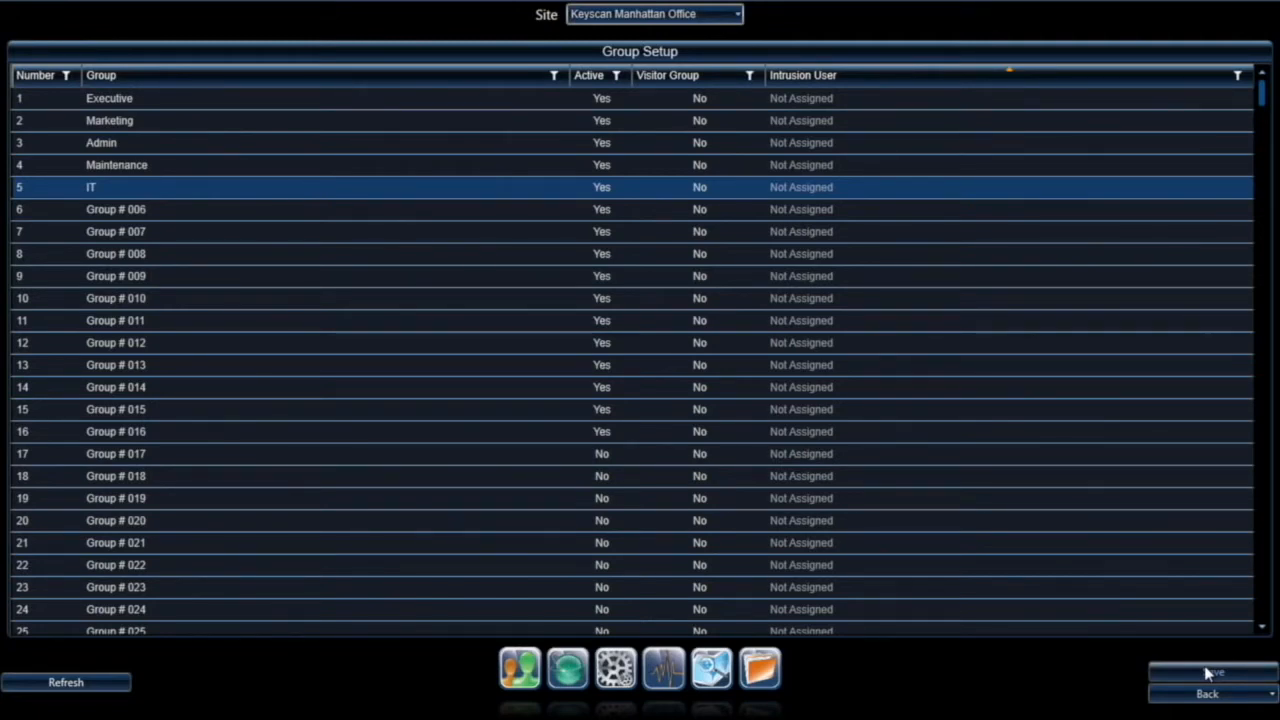
left_click(1207, 674)
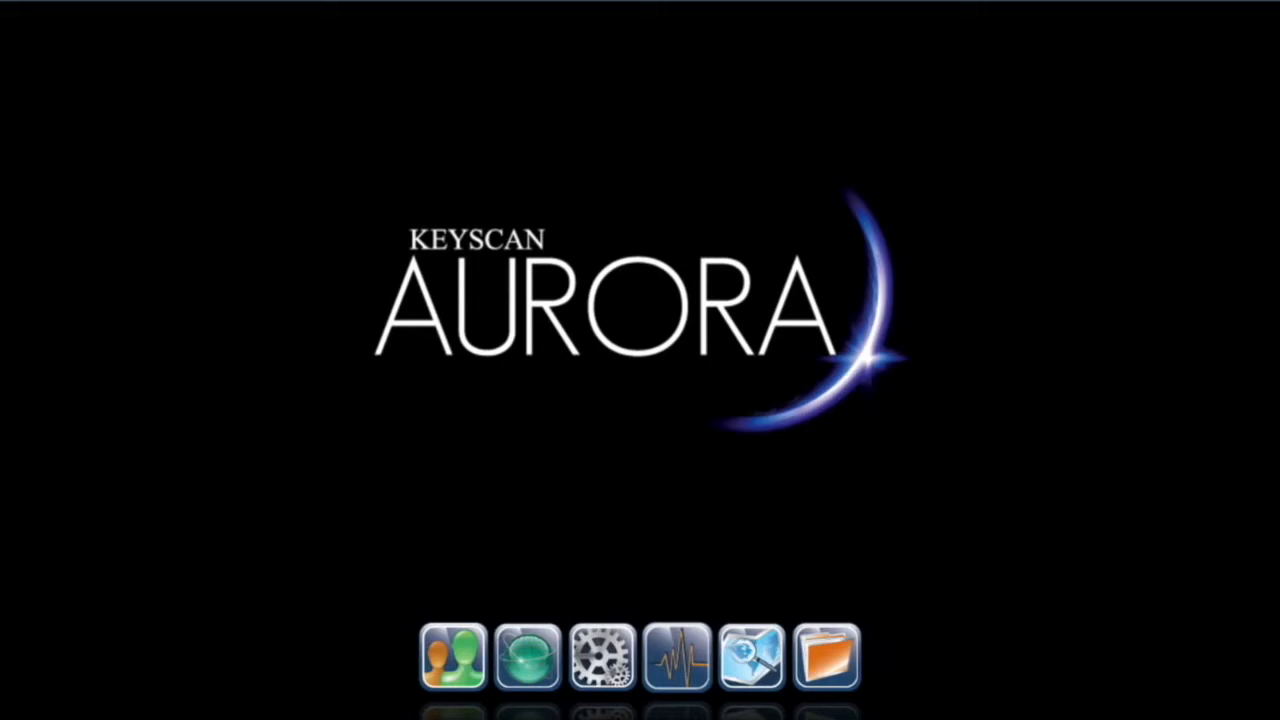
Step: Choose Add Person from the Manage People options to get a blank person record
left_click(457, 670)
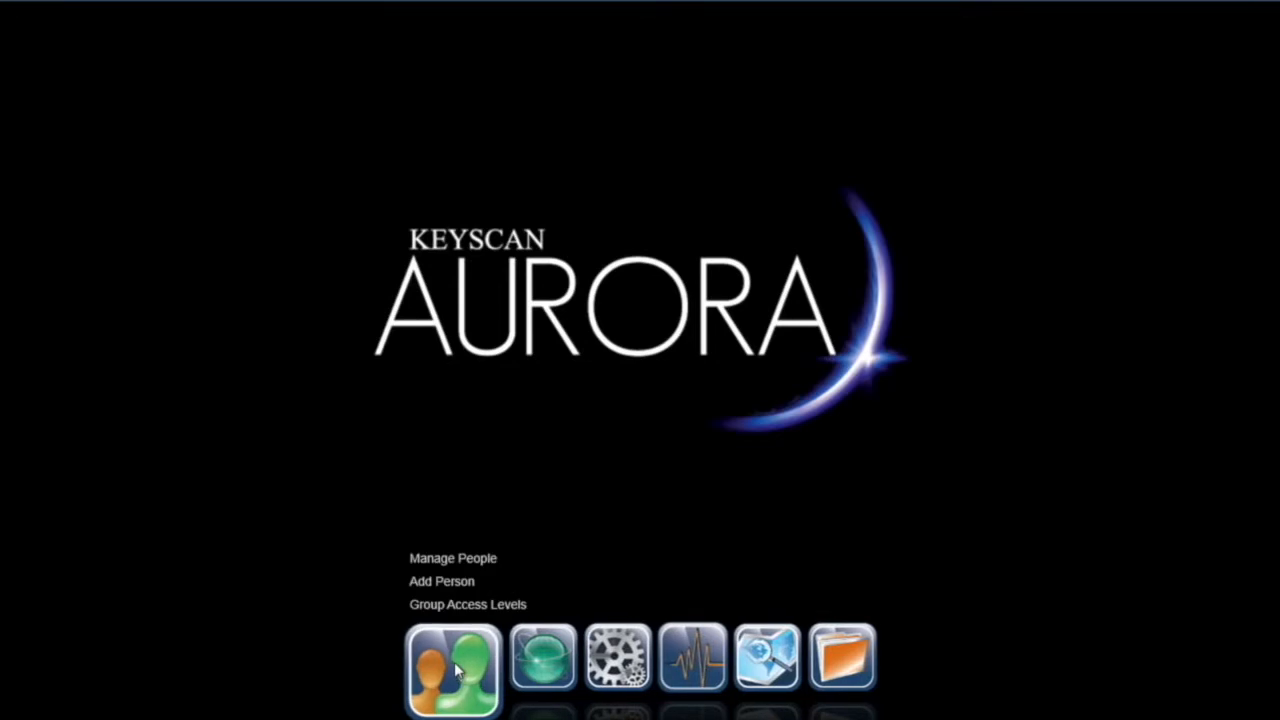
left_click(455, 582)
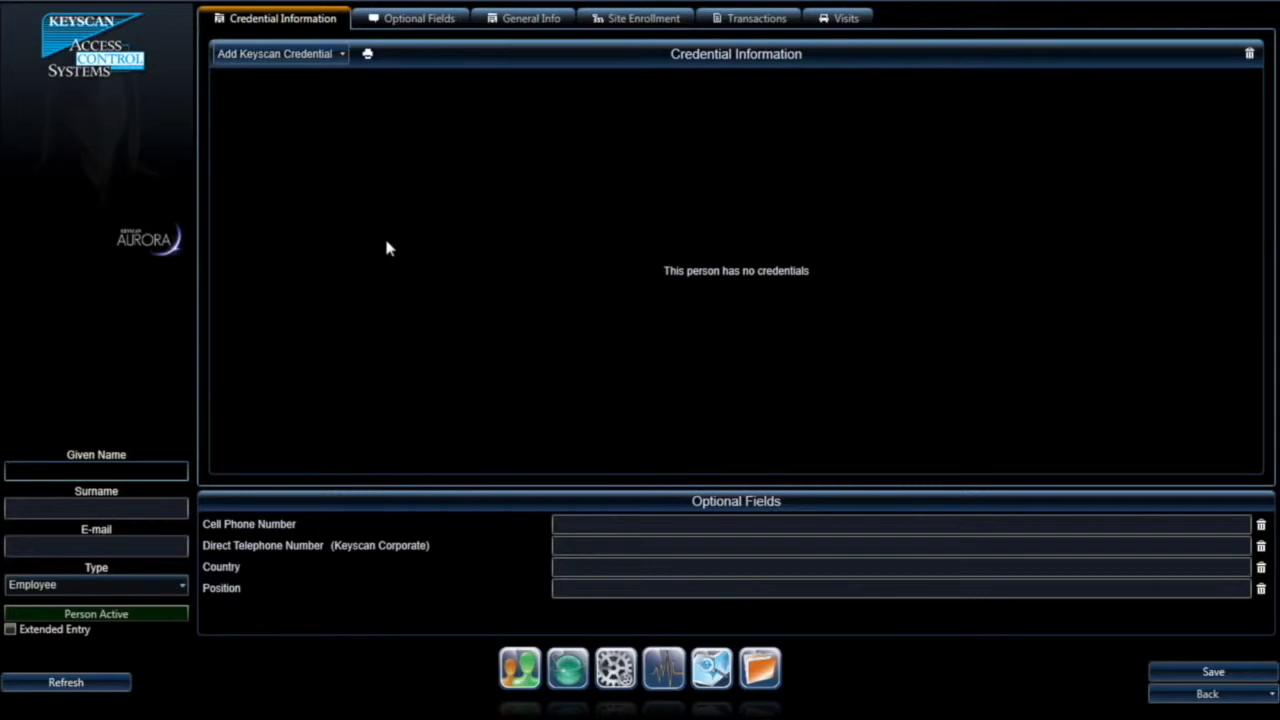
Step: Enter the new person's given name, surname and e-mail address
key("Tab")
key("Tab")
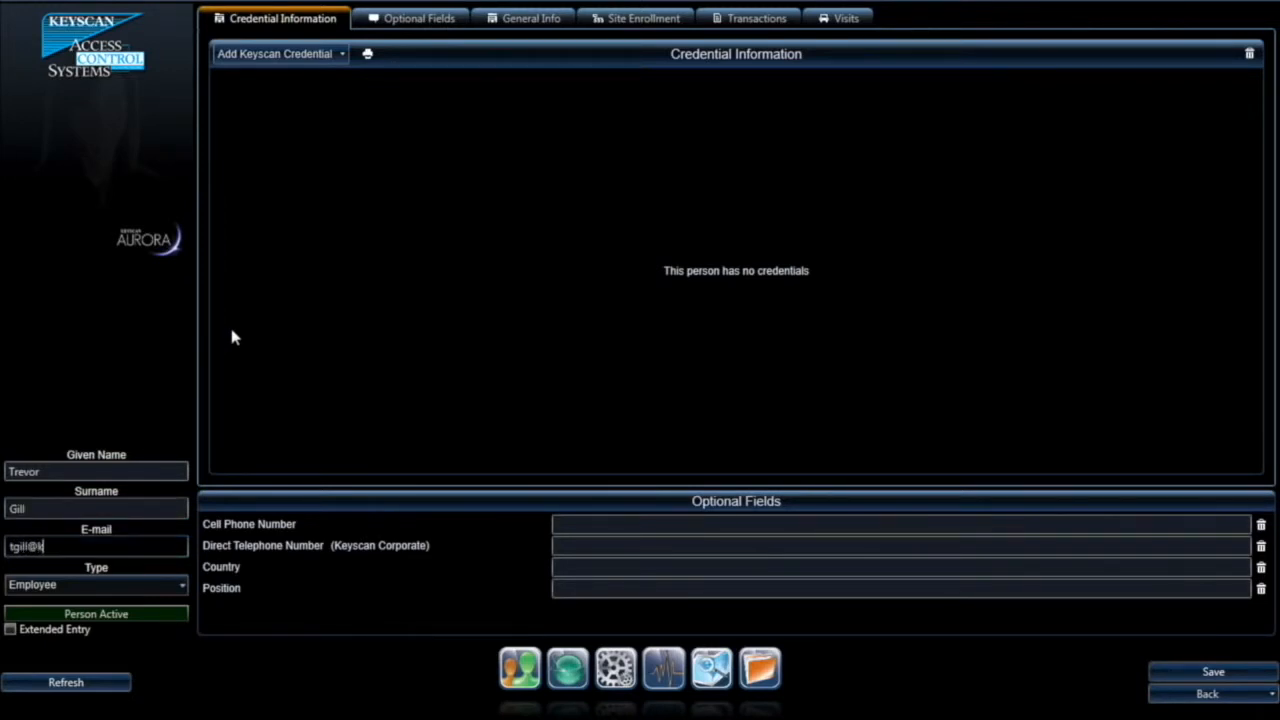
Step: Keep the person as an active Employee with Extended Entry left off
left_click(110, 586)
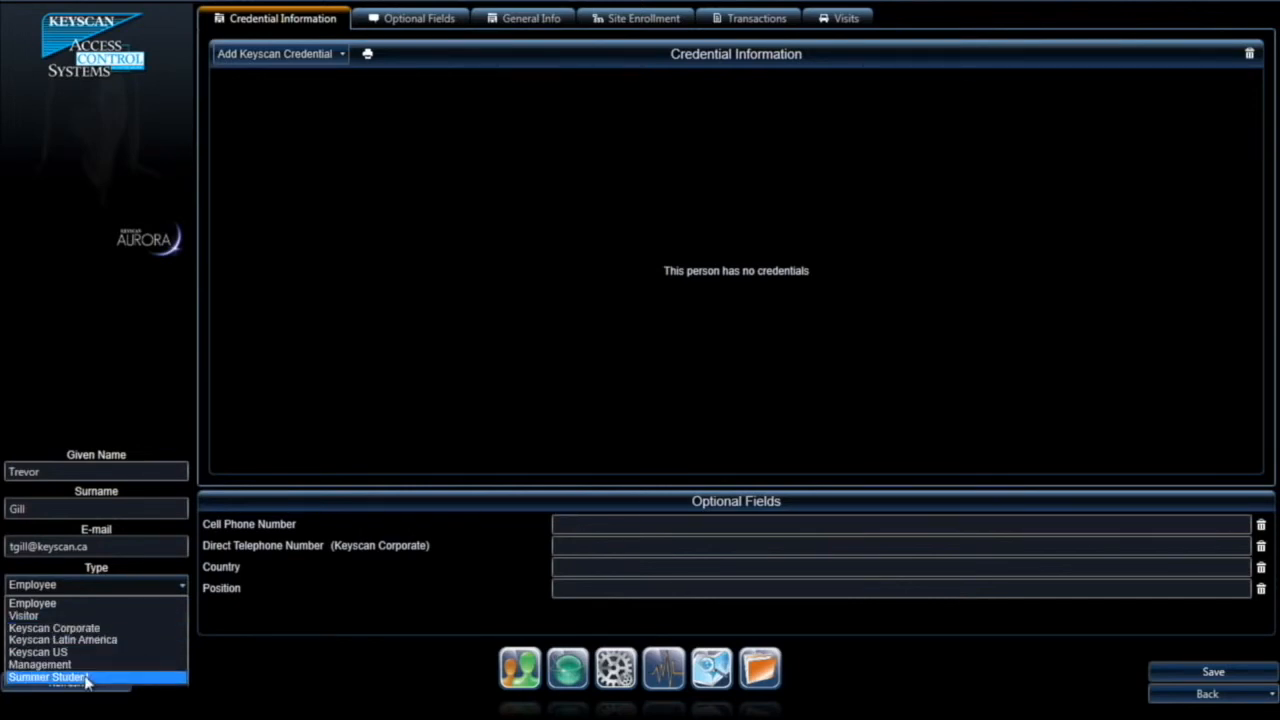
left_click(83, 605)
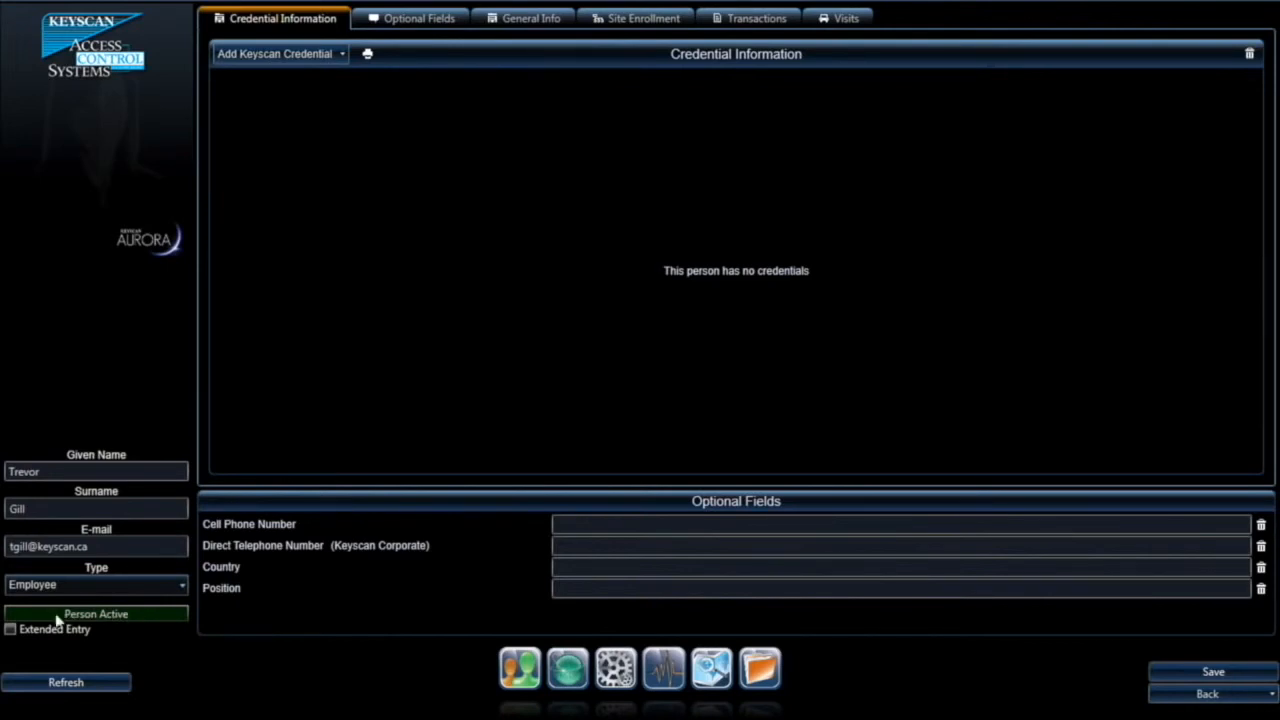
left_click(138, 620)
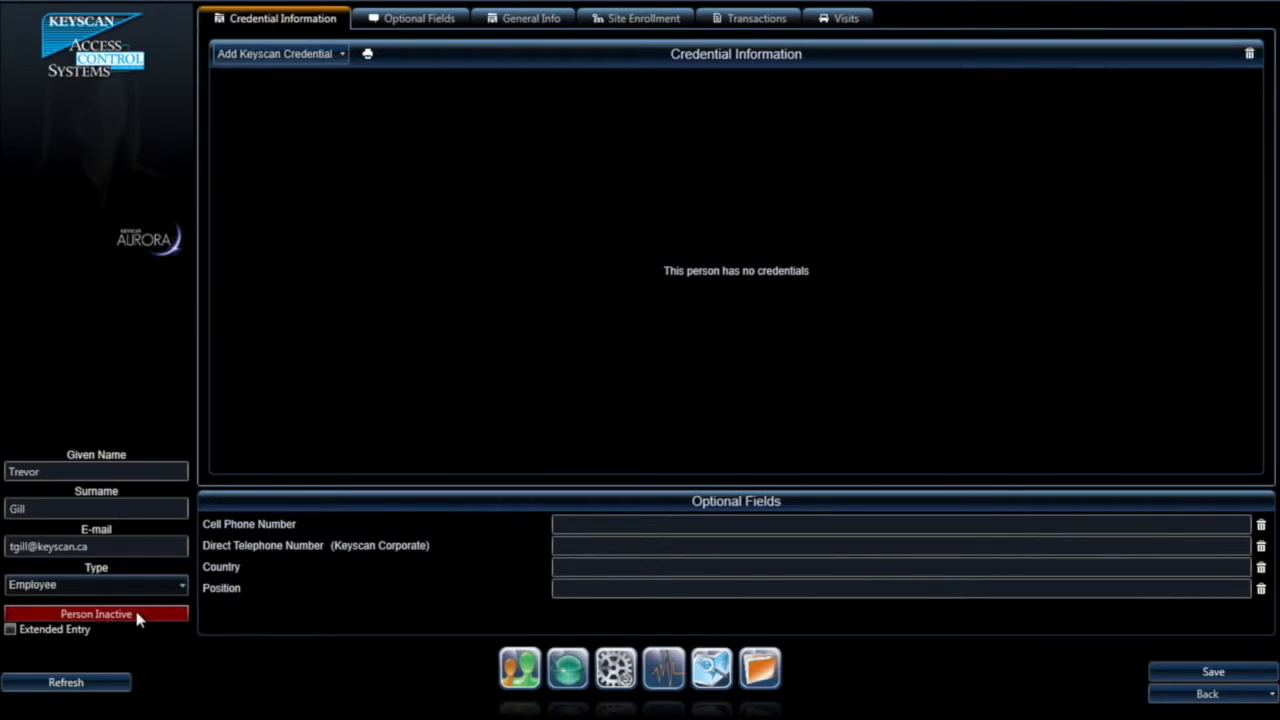
left_click(138, 620)
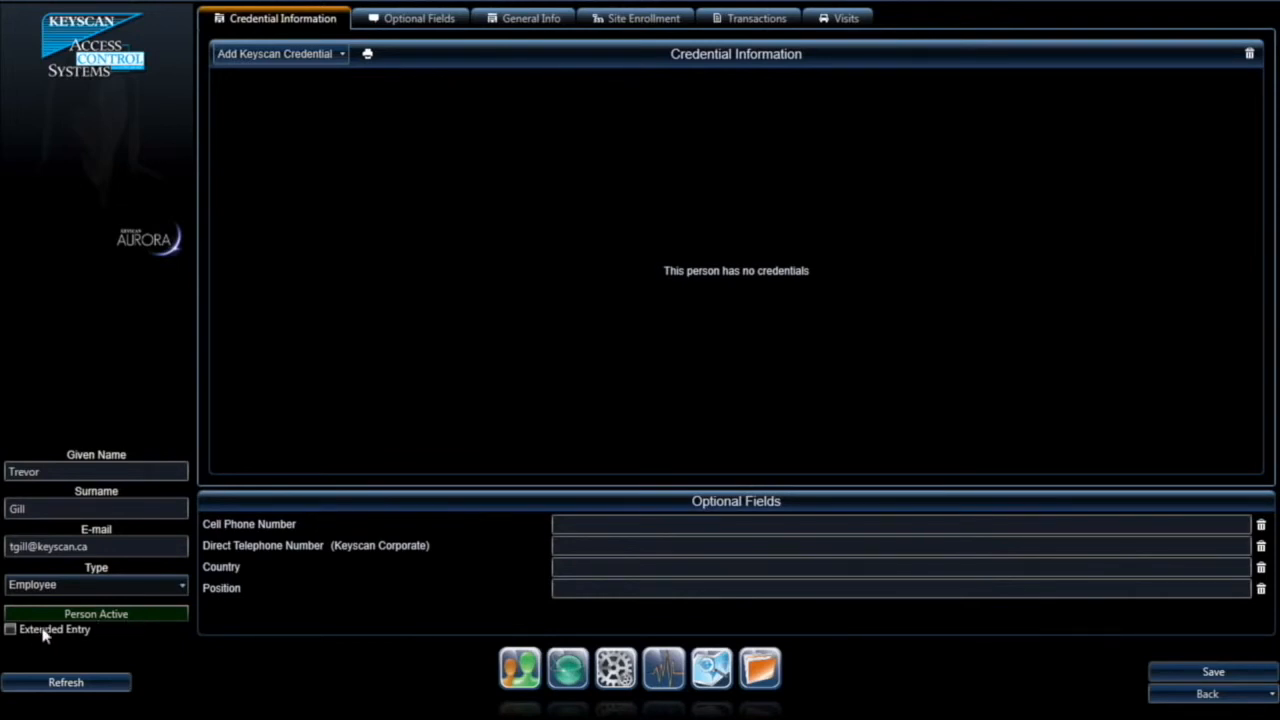
left_click(10, 630)
left_click(10, 630)
Step: Look over the contact and Optional Fields, then show the Add Keyscan Credential type list
left_click(760, 523)
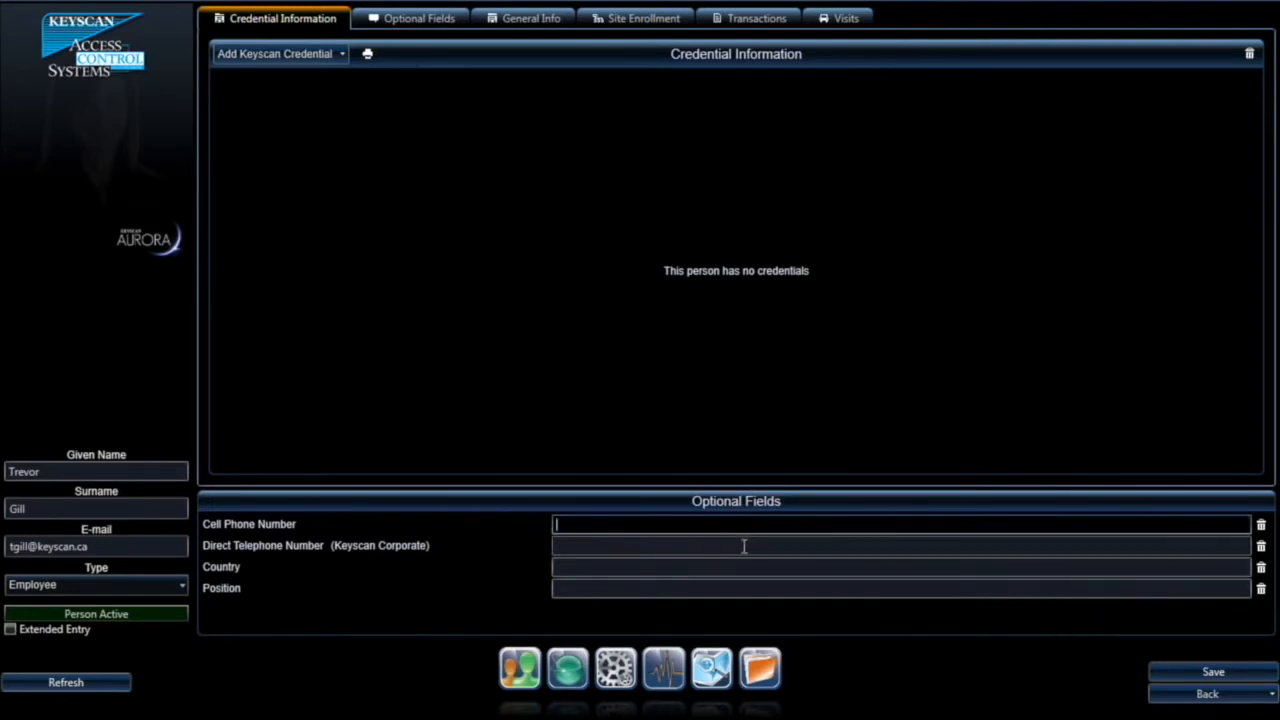
left_click(744, 543)
left_click(729, 571)
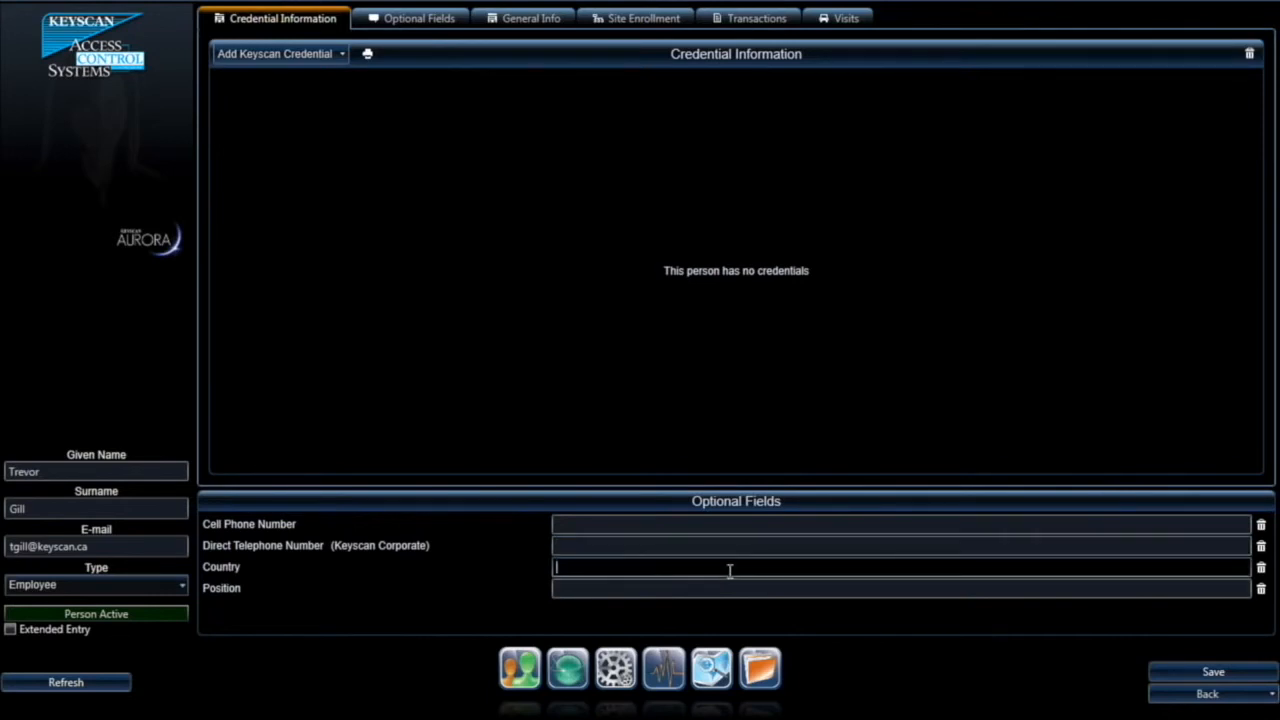
left_click(729, 590)
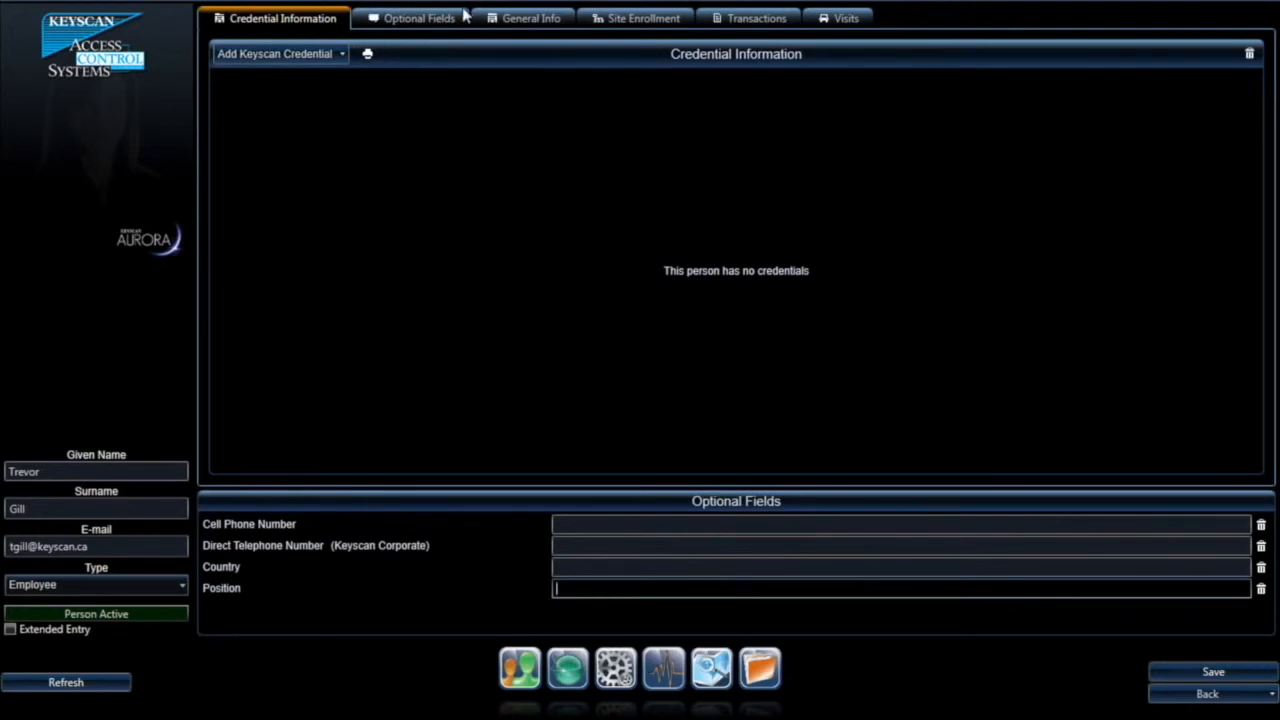
left_click(425, 19)
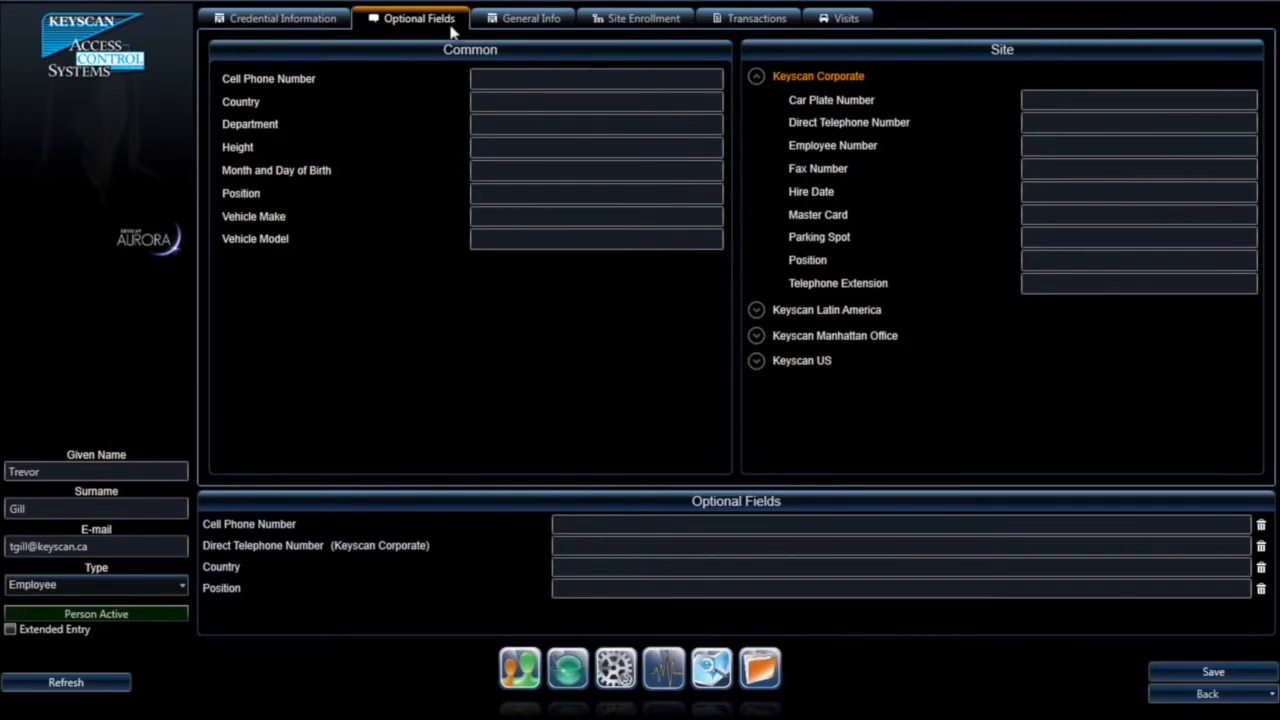
left_click(286, 26)
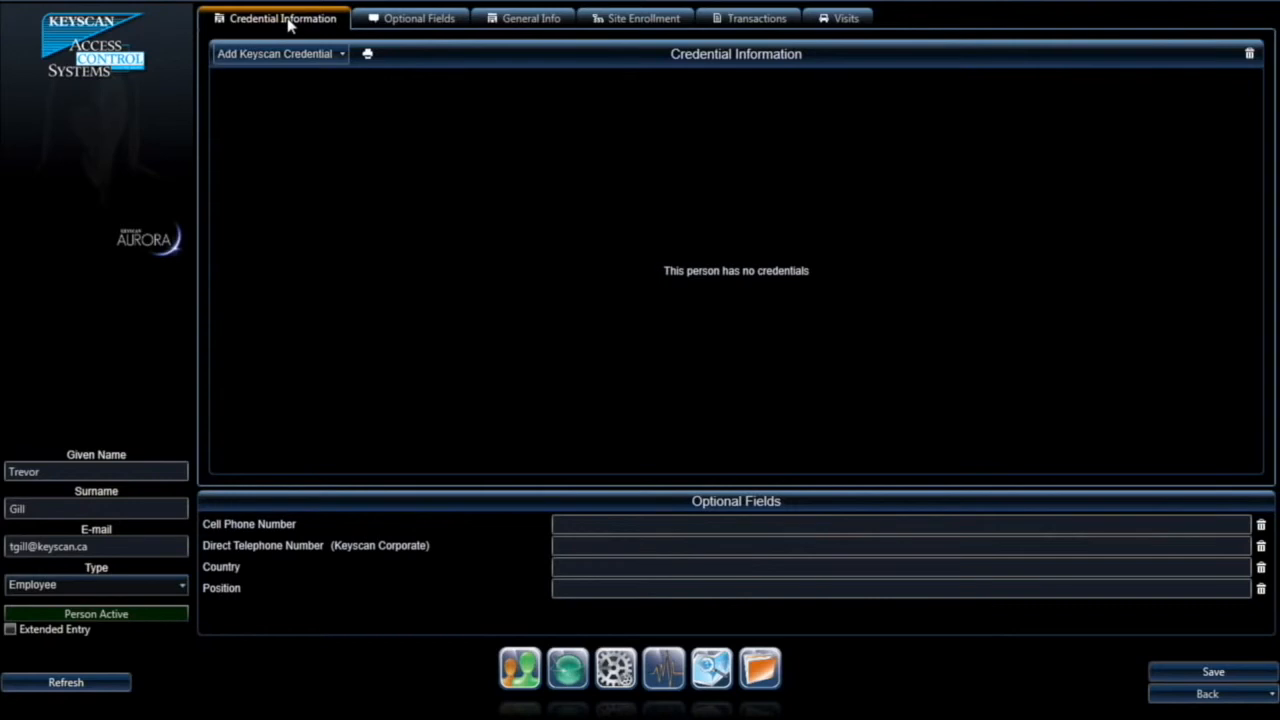
left_click(342, 55)
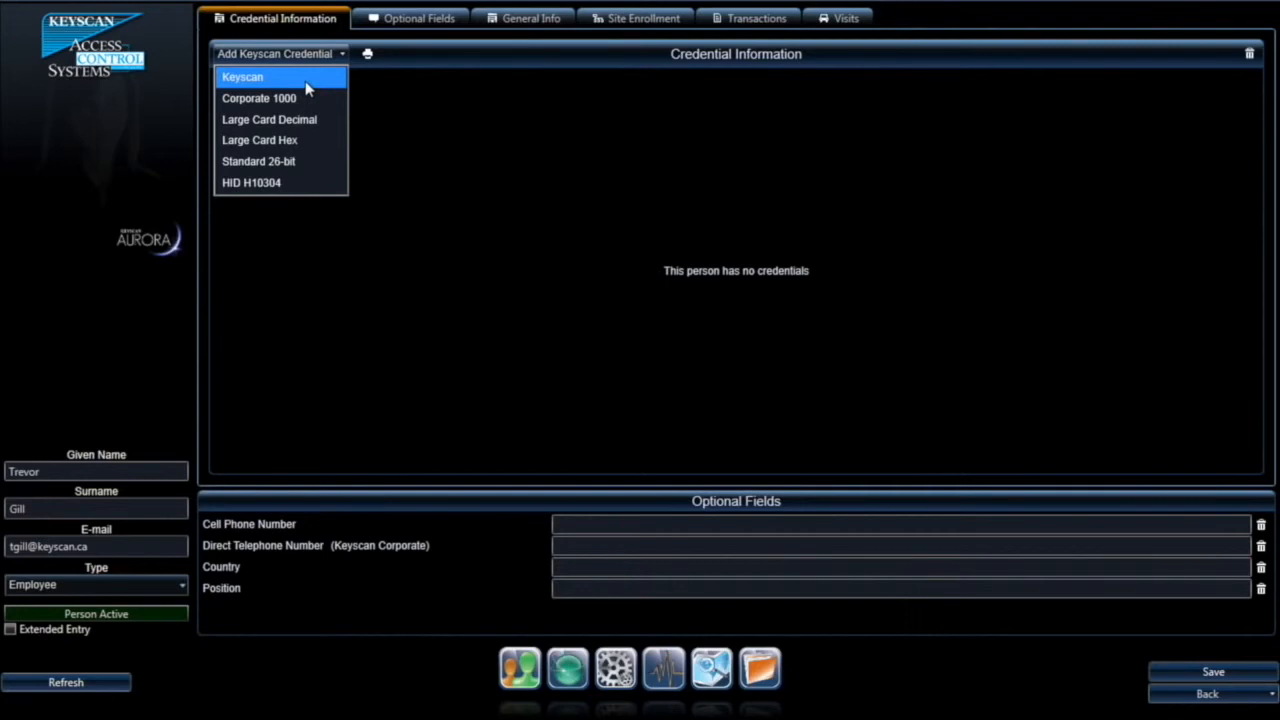
Step: Add a Keyscan credential with batch number 025 and enter its card number
left_click(273, 80)
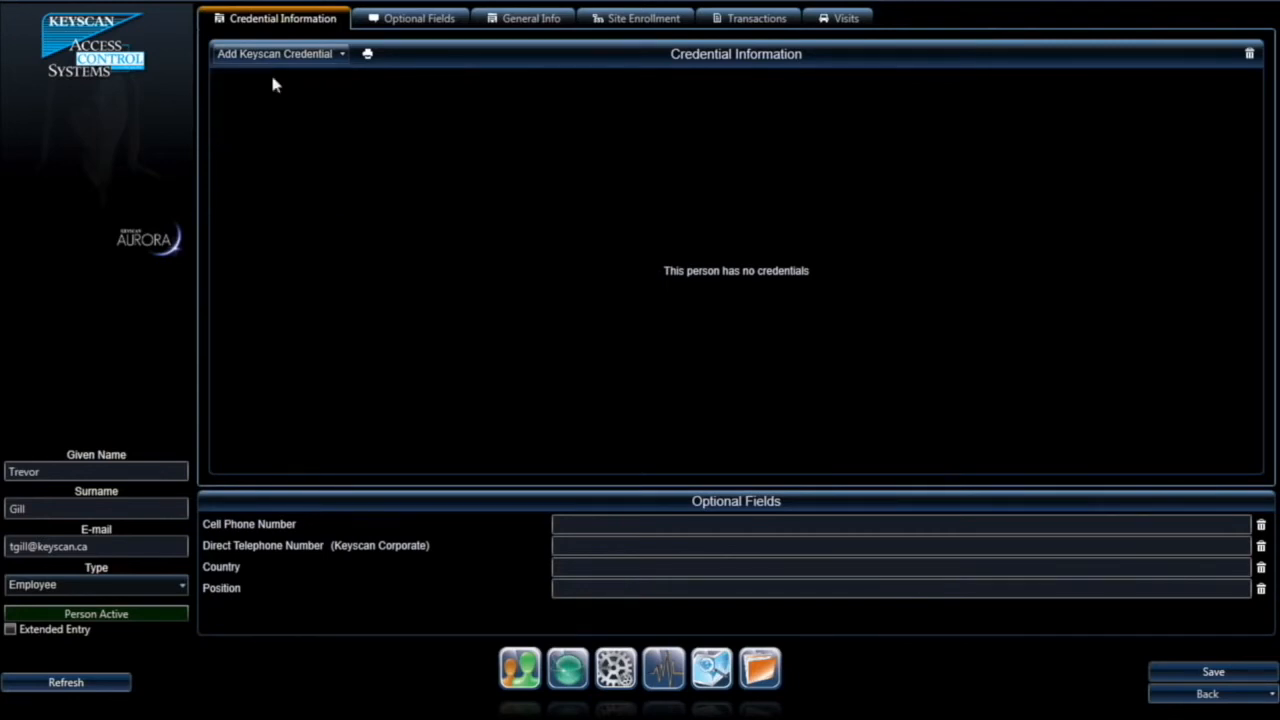
left_click(287, 58)
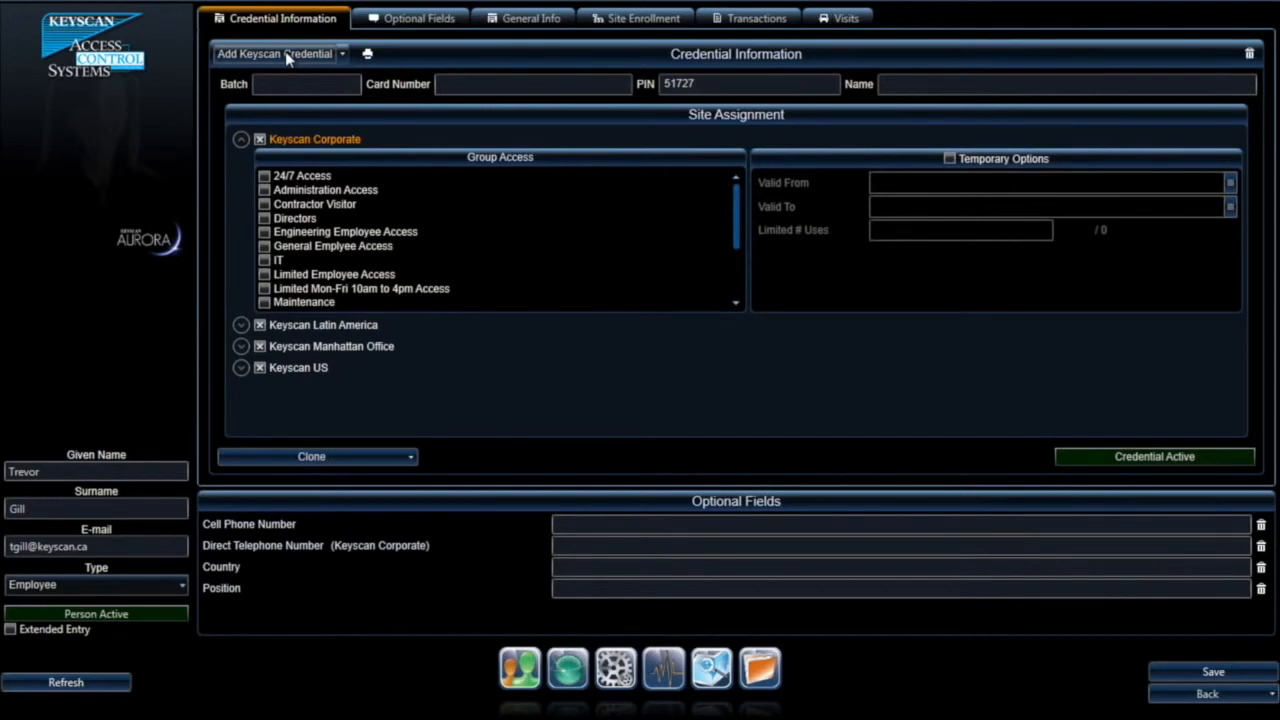
left_click(278, 83)
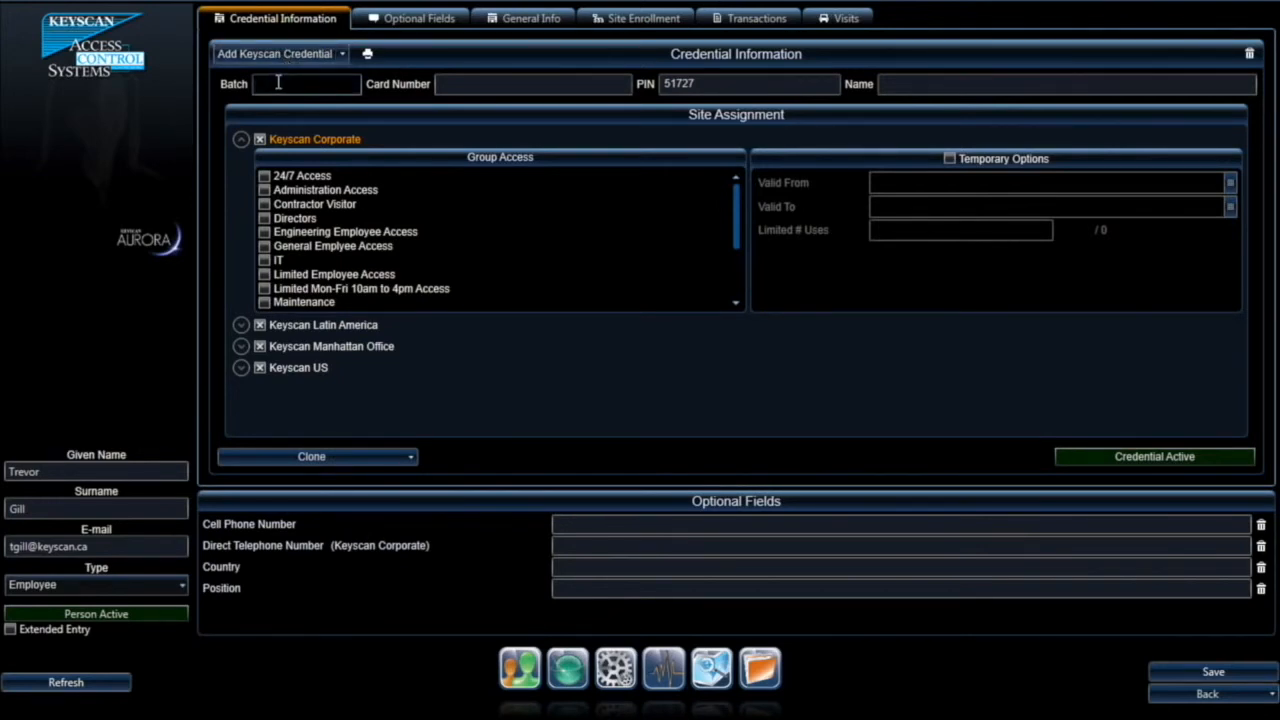
type("025")
left_click(463, 85)
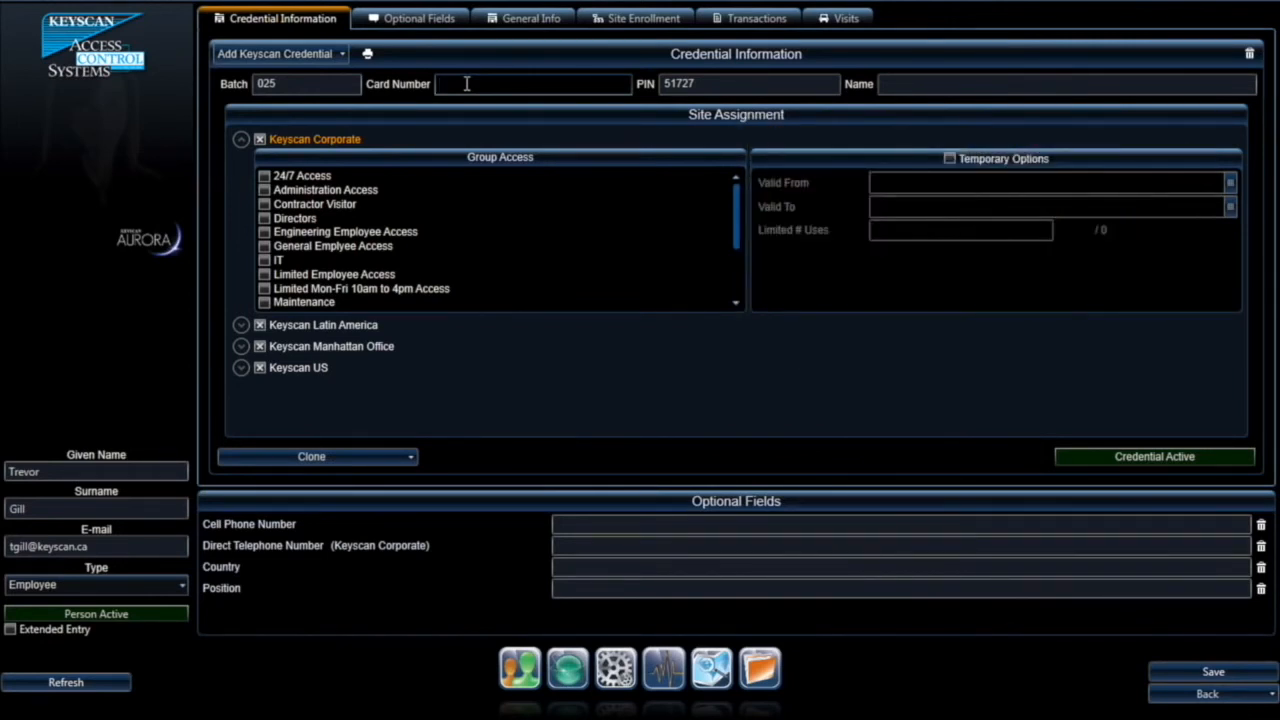
type("12345")
Step: Replace the credential's PIN, name it 'CS125-36 Clamshell', and set it inactive
left_click(704, 85)
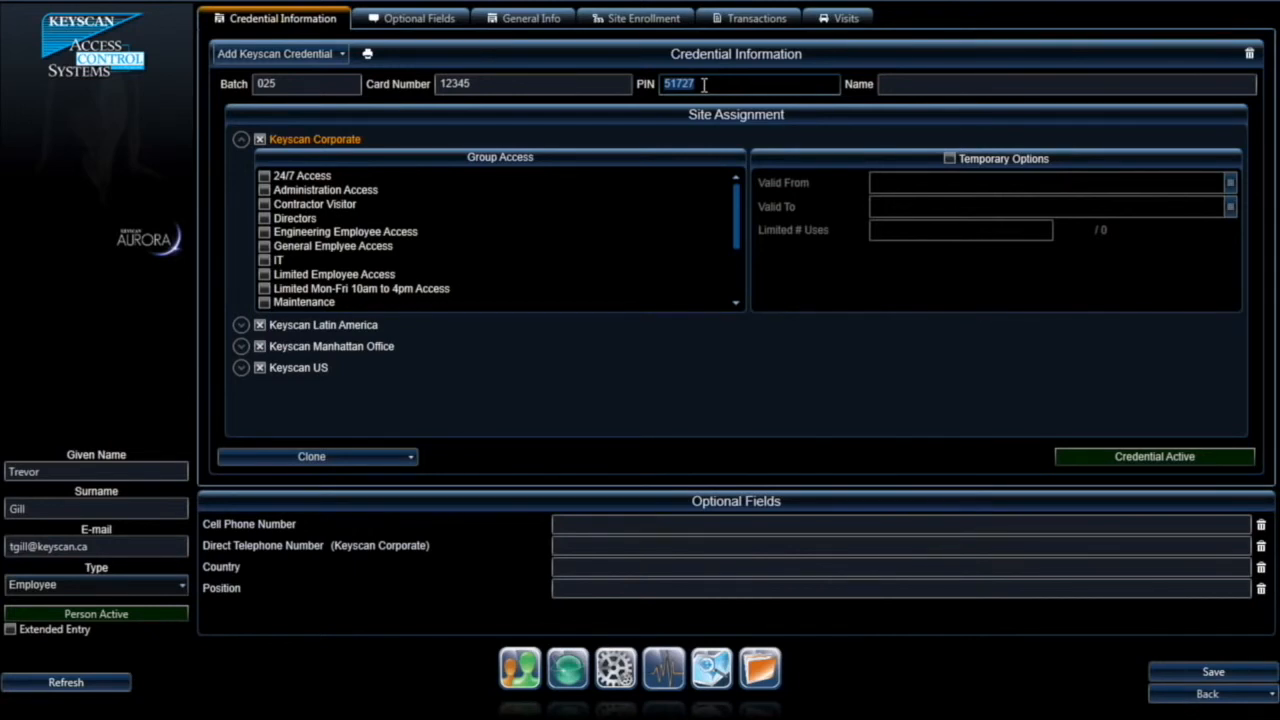
left_click(704, 86)
left_click_drag(705, 87, 625, 87)
left_click(904, 83)
type("CS125")
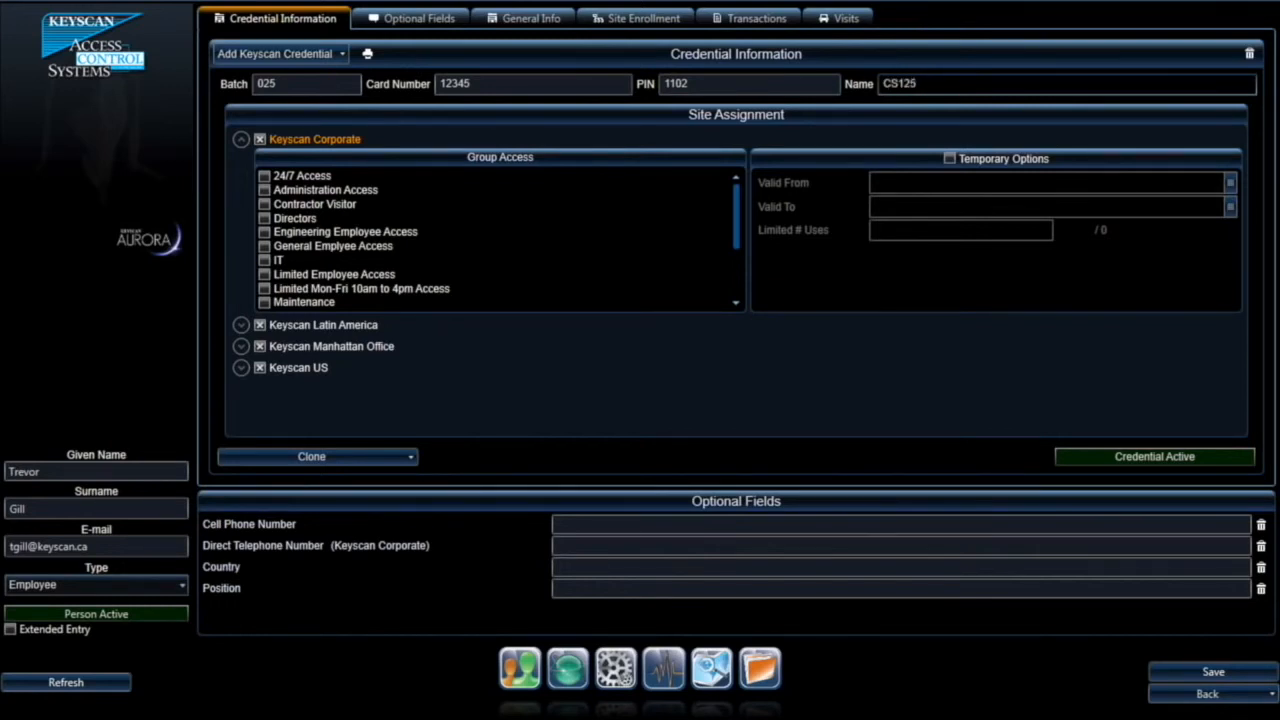
type("-36 Clamshell")
left_click(1180, 420)
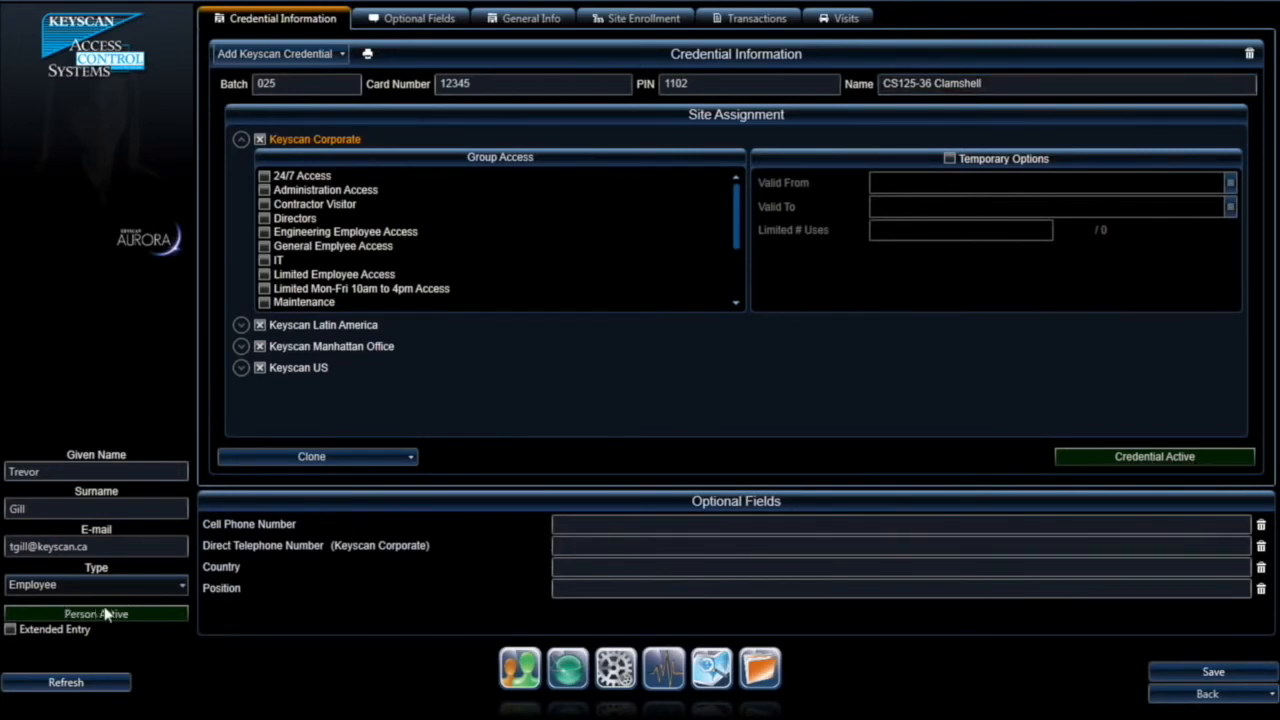
left_click(1108, 459)
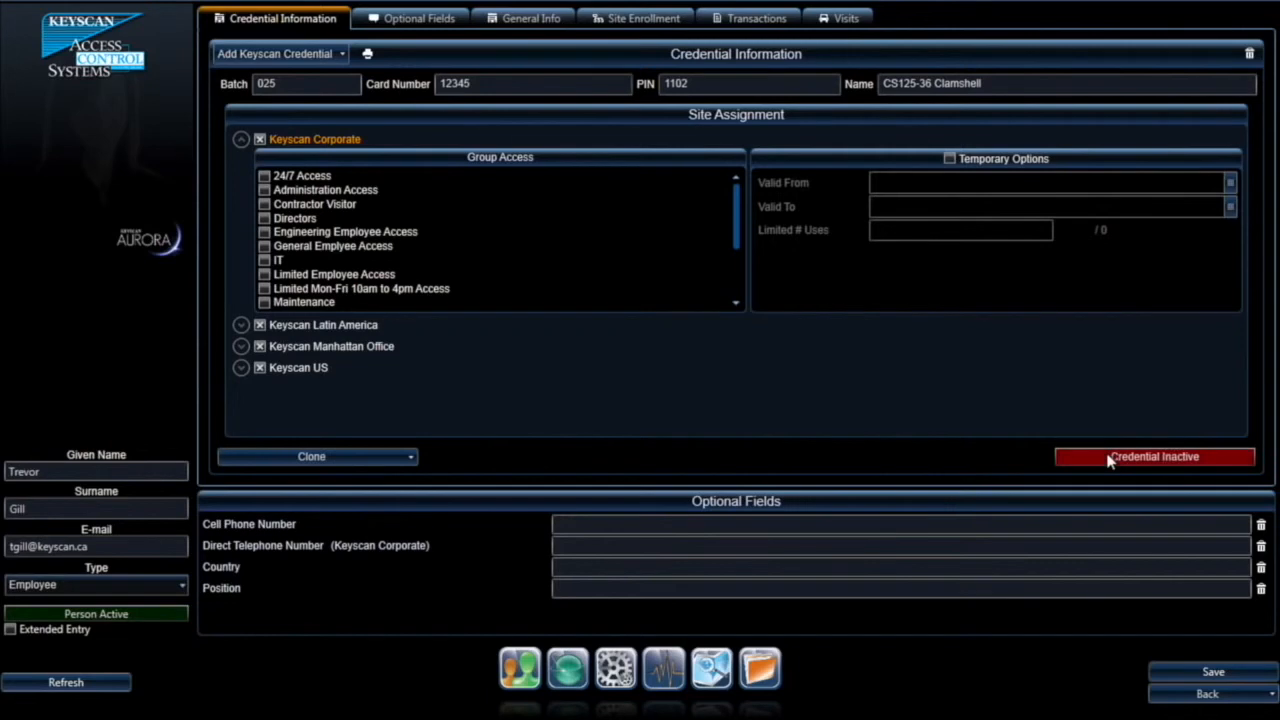
Step: Make the credential Active and uncheck the Keyscan US and Keyscan Latin America sites
left_click(1108, 459)
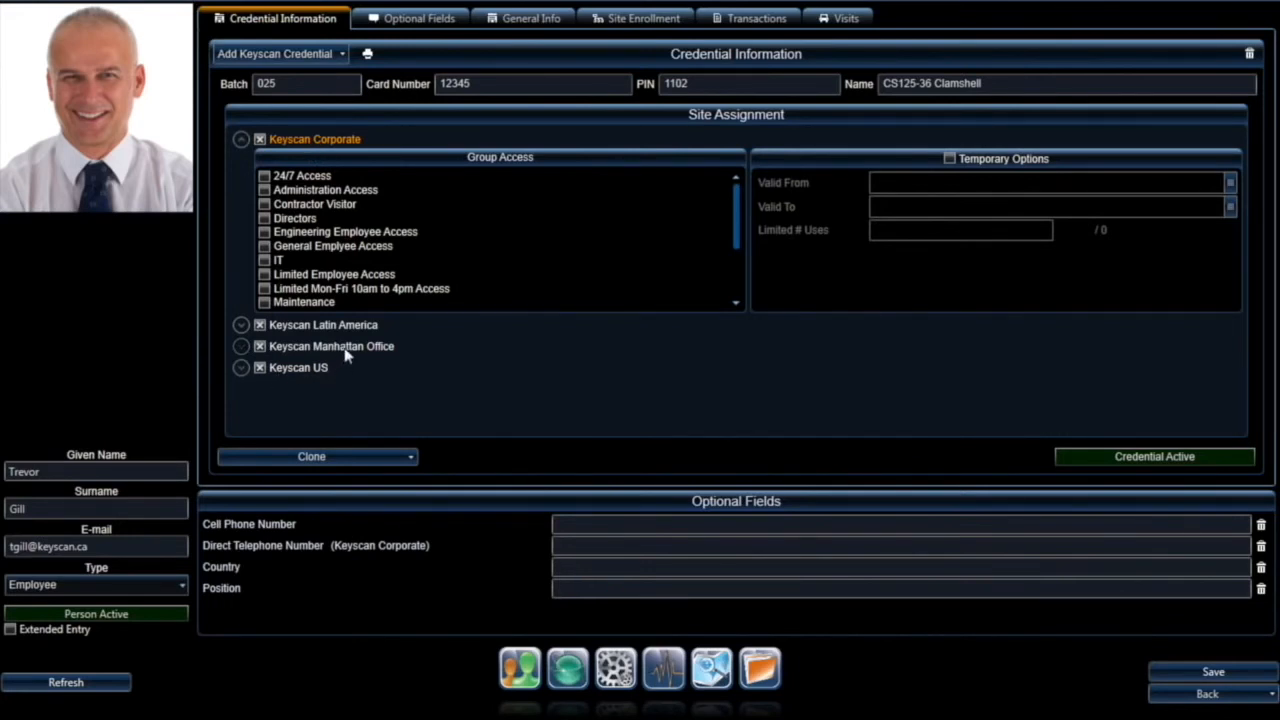
left_click(261, 368)
left_click(260, 326)
Step: Grant 24/7 Access at Keyscan Corporate and Executive access at Keyscan Manhattan Office
left_click(260, 141)
left_click(264, 177)
left_click(240, 347)
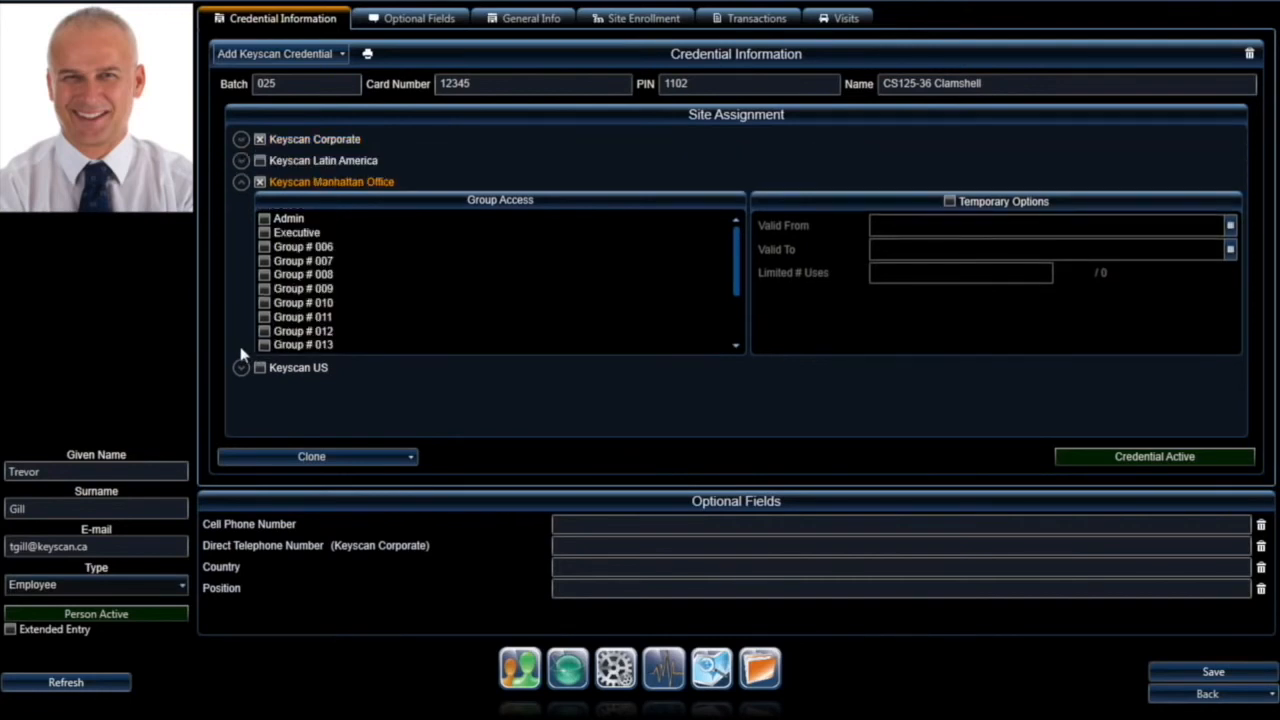
left_click(265, 232)
Step: Try temporary validity dates from 5/19/2014 to 5/26/2014, then turn them back off
left_click(950, 202)
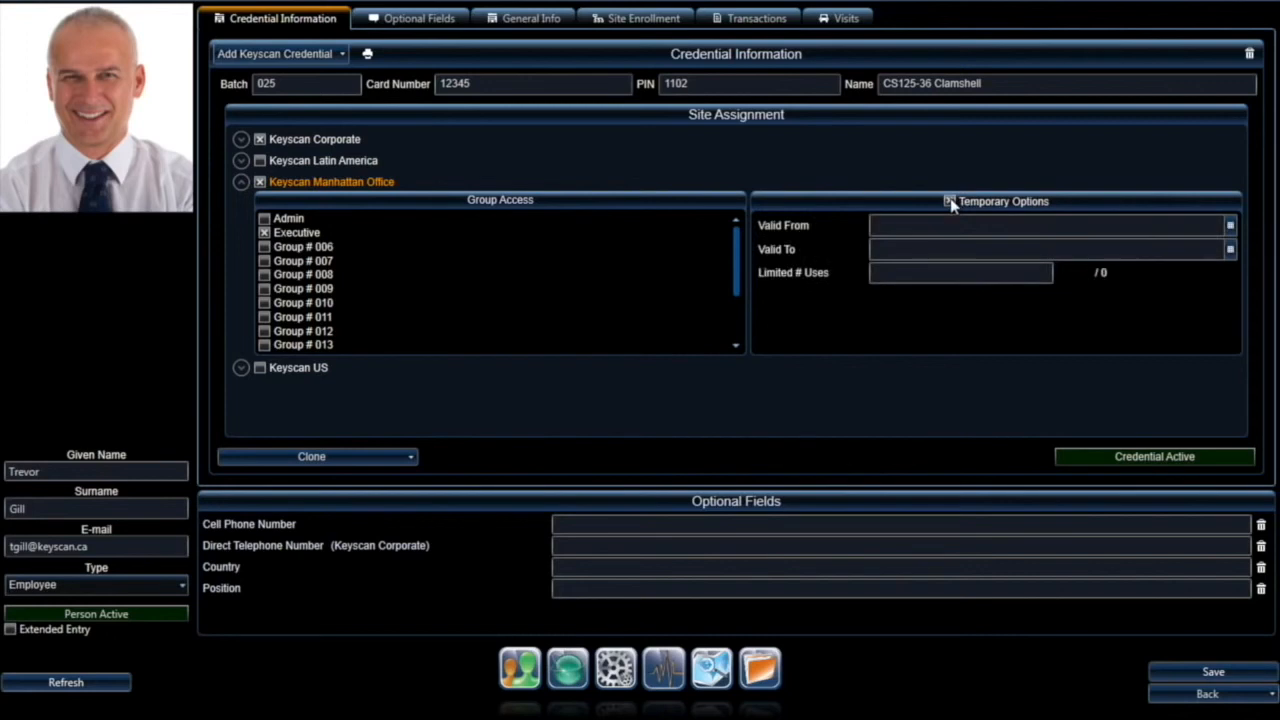
left_click(1230, 225)
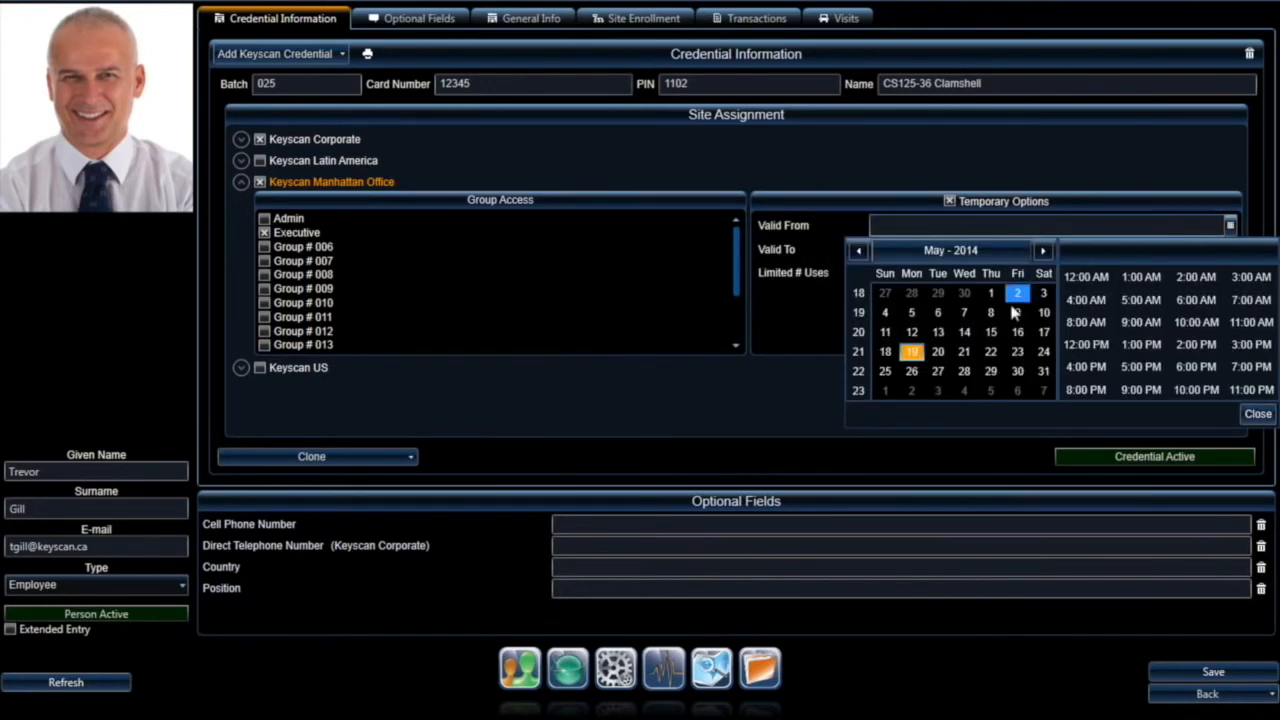
left_click(910, 356)
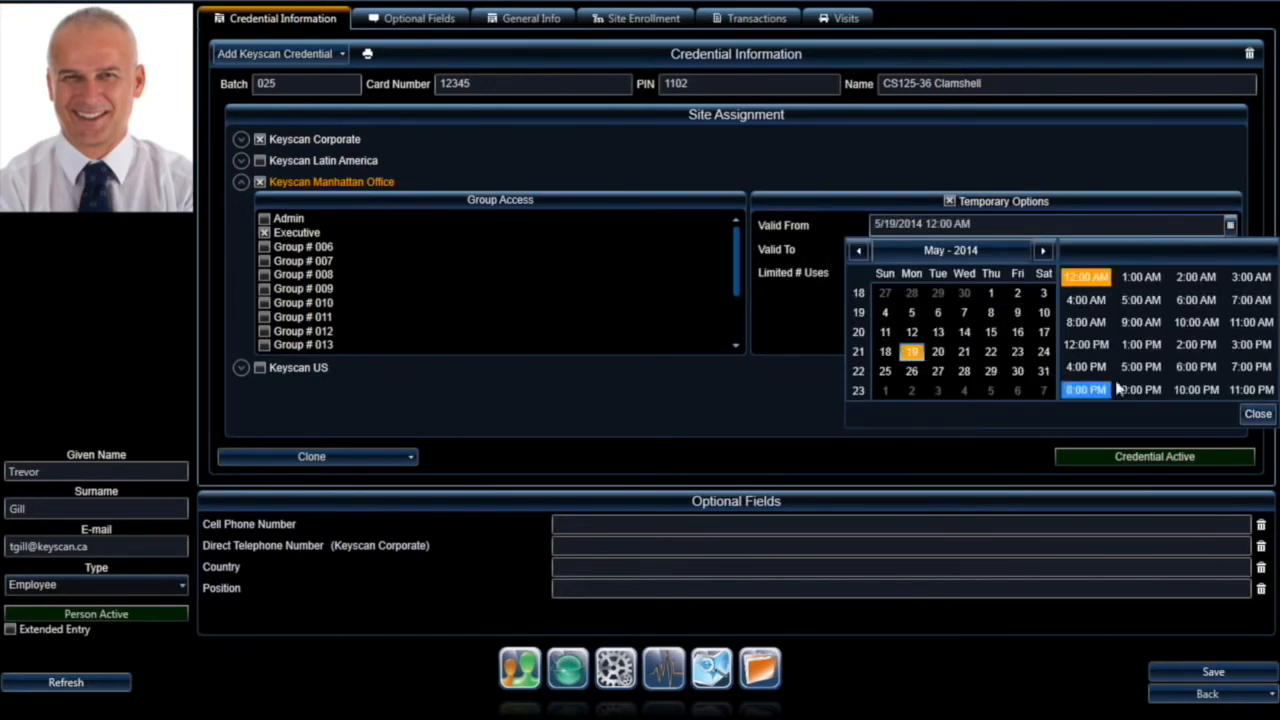
left_click(1257, 413)
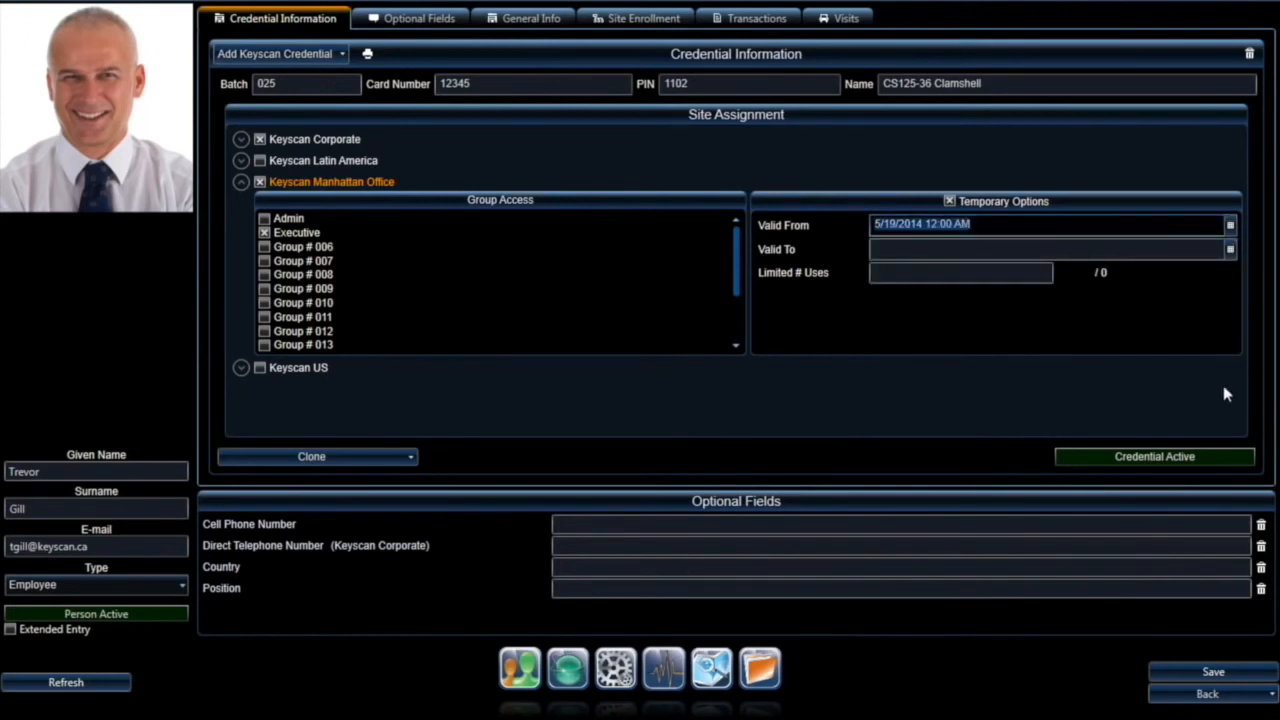
left_click(1230, 250)
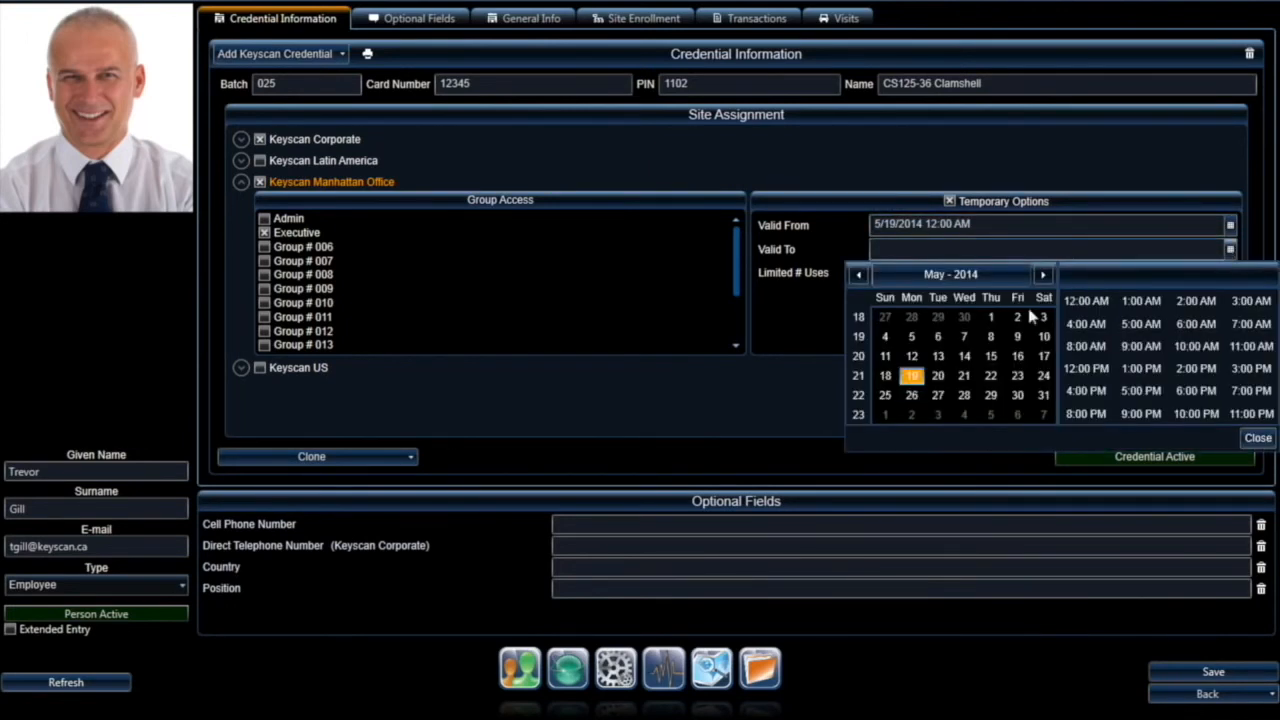
left_click(911, 395)
left_click(1262, 442)
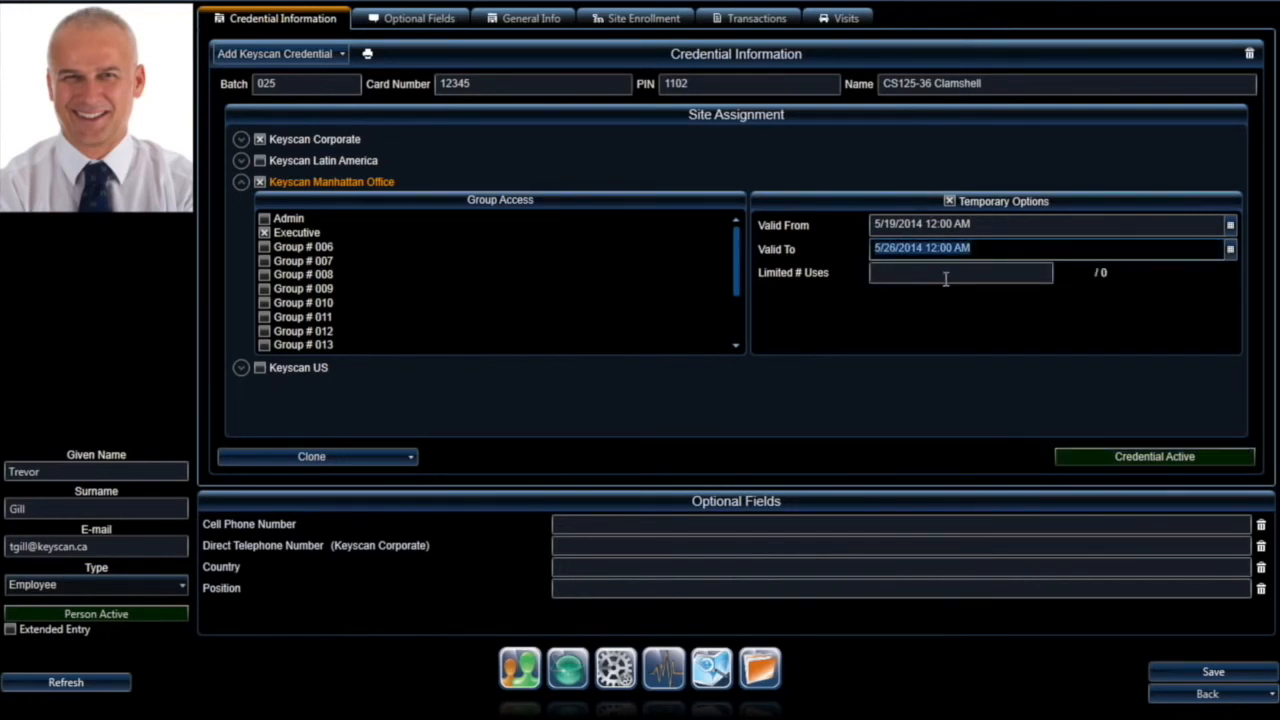
left_click(949, 201)
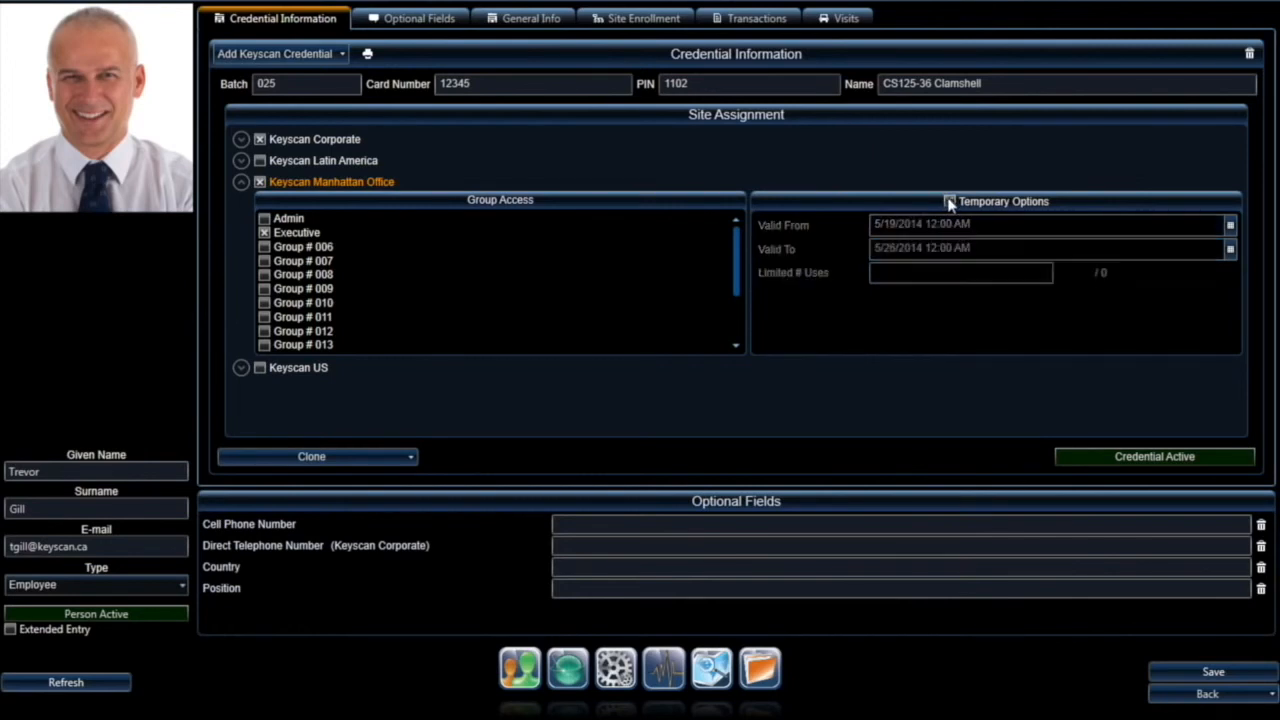
left_click(404, 22)
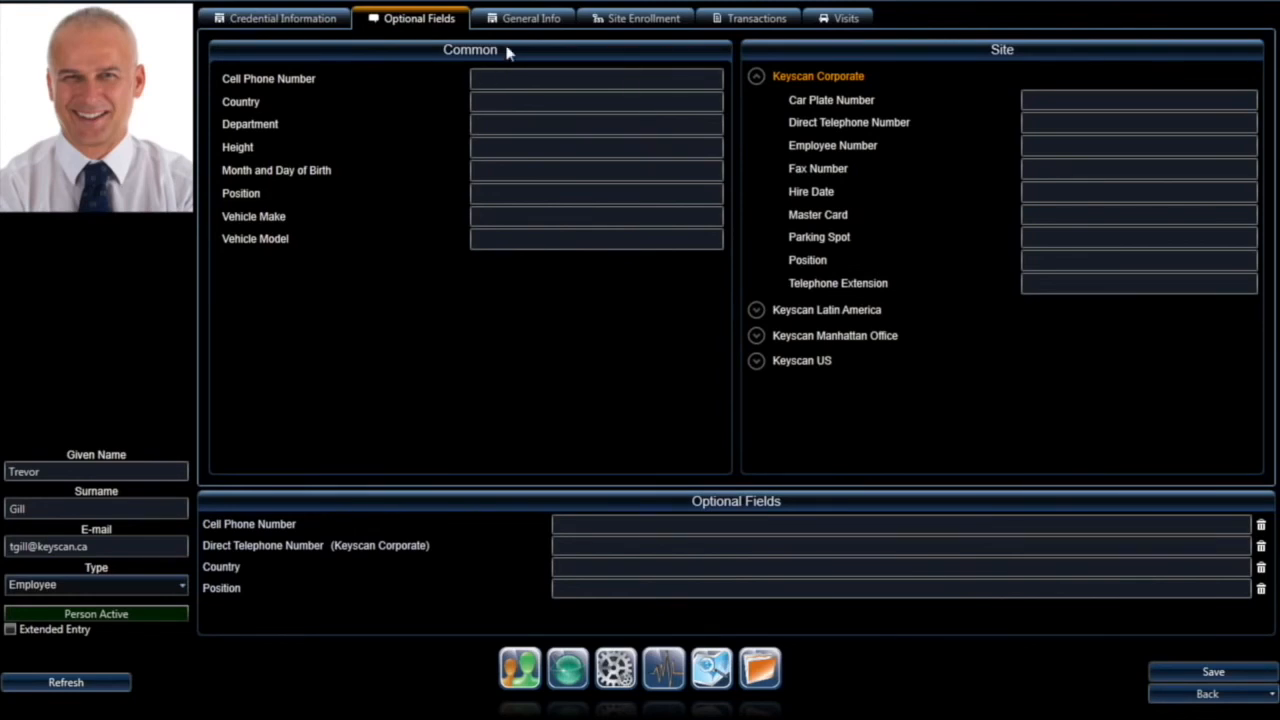
Step: Step through the optional fields: cell phone, vehicle make and model, department, car plate, telephone, employee number
left_click(510, 77)
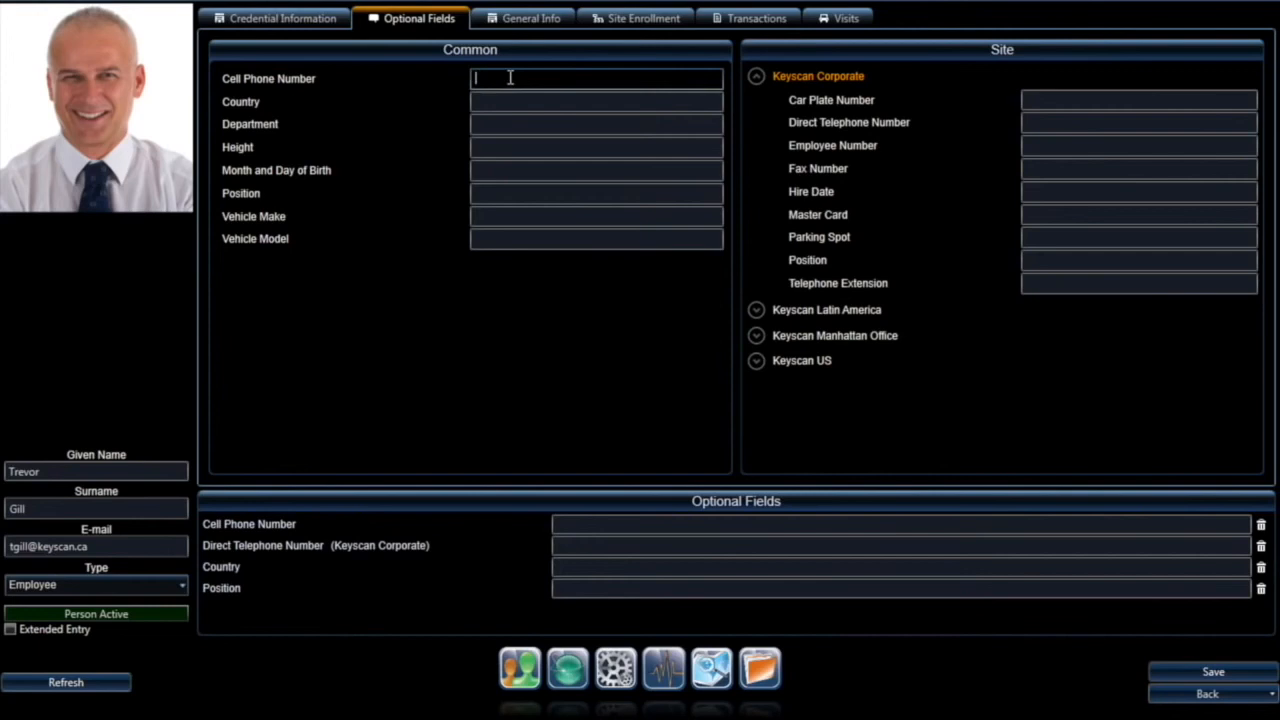
left_click(494, 215)
left_click(492, 237)
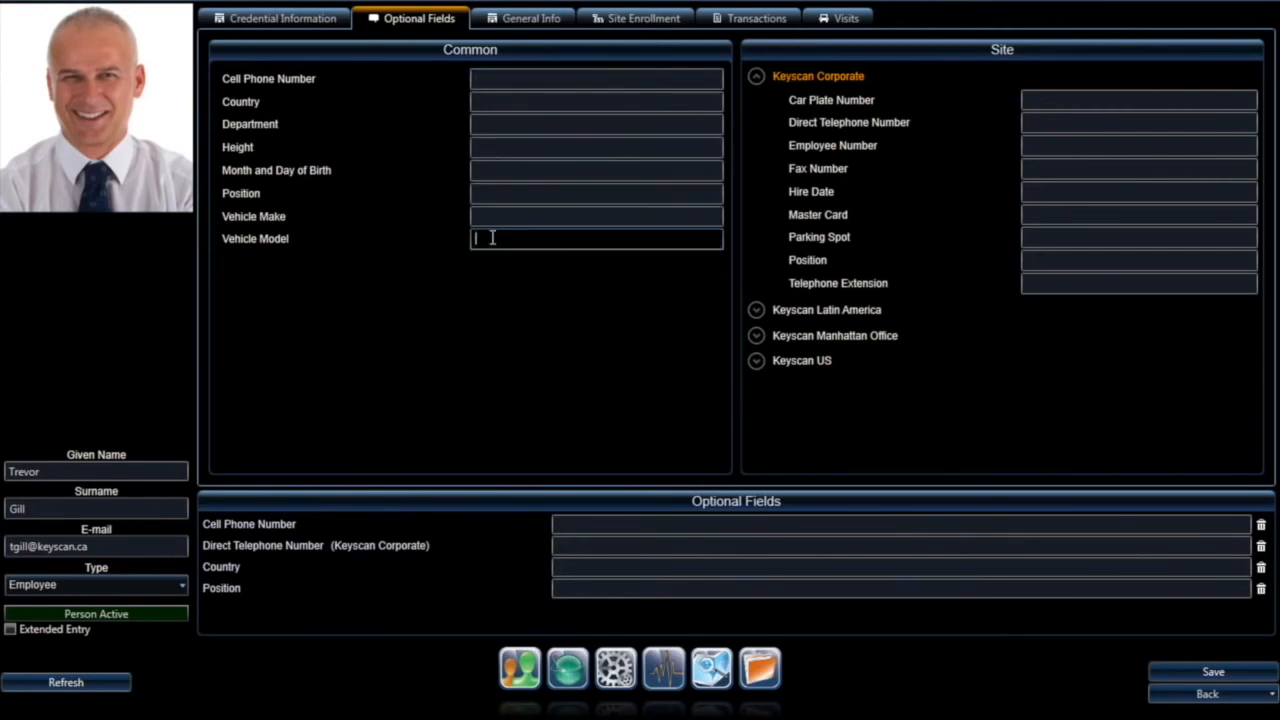
left_click(487, 122)
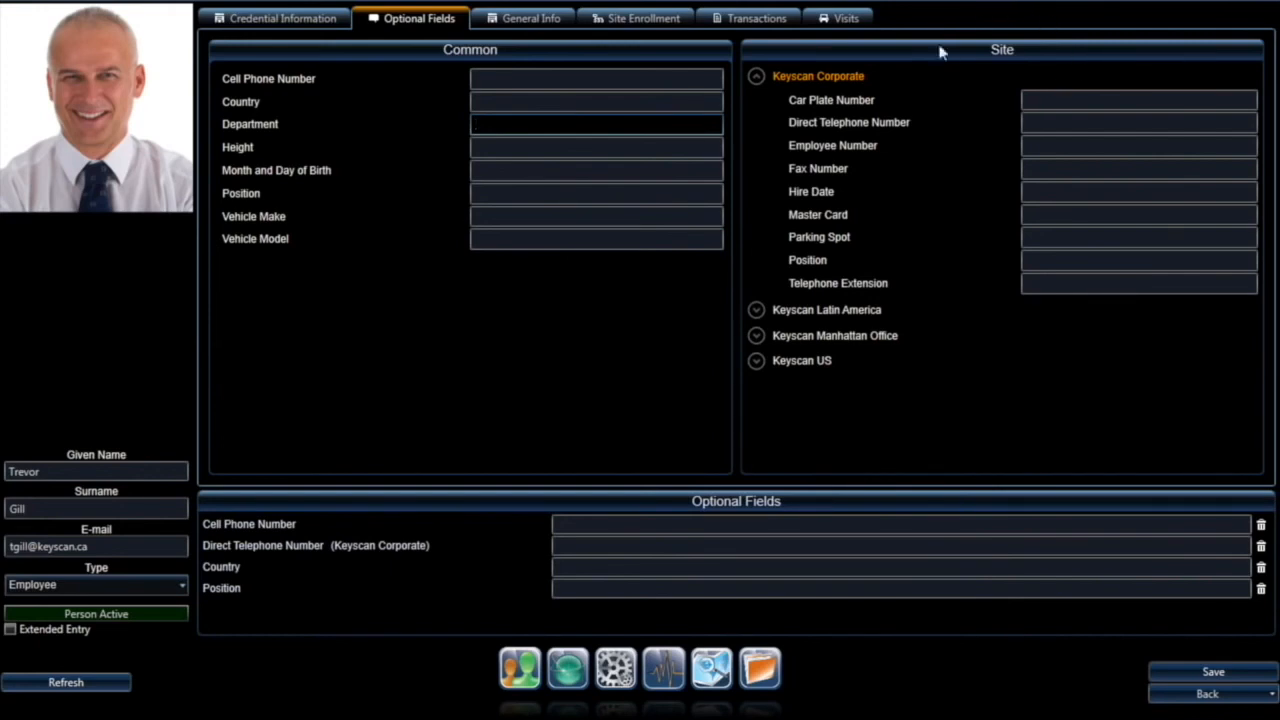
left_click(1040, 104)
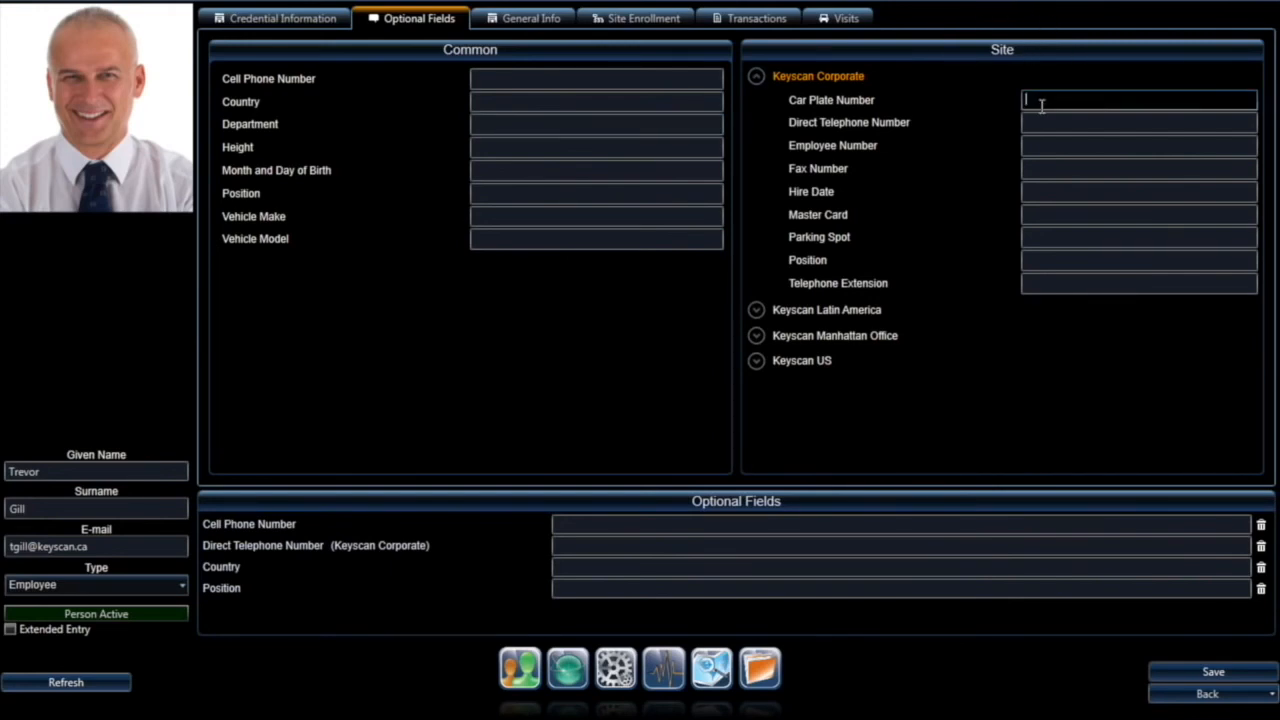
left_click(1040, 124)
left_click(1038, 144)
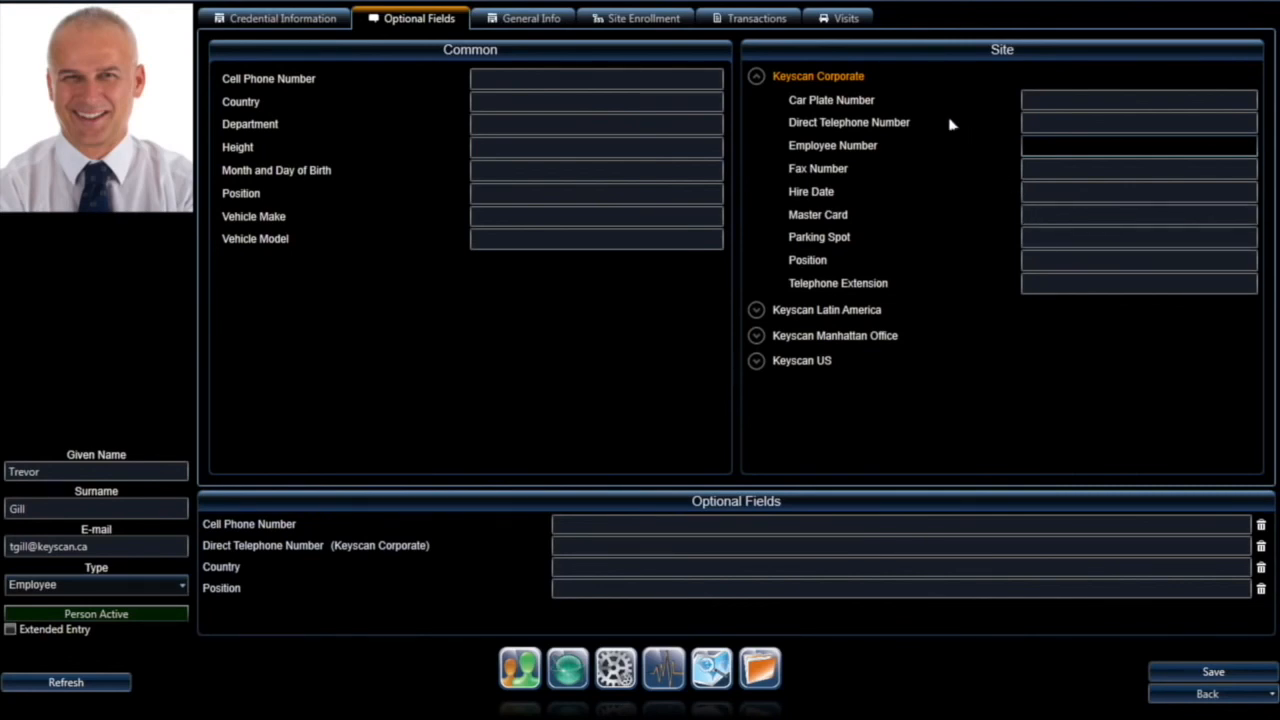
Step: Enter 'type notes here' in the person's General Info comments
left_click(517, 19)
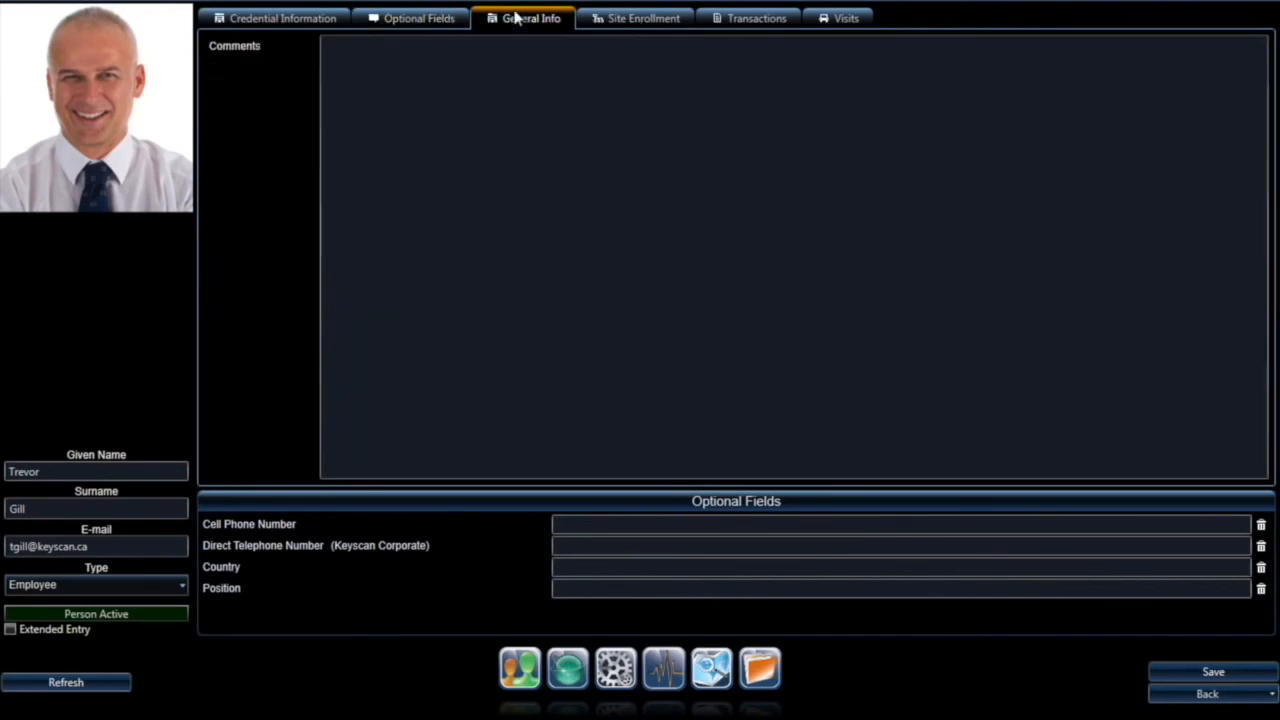
left_click(459, 70)
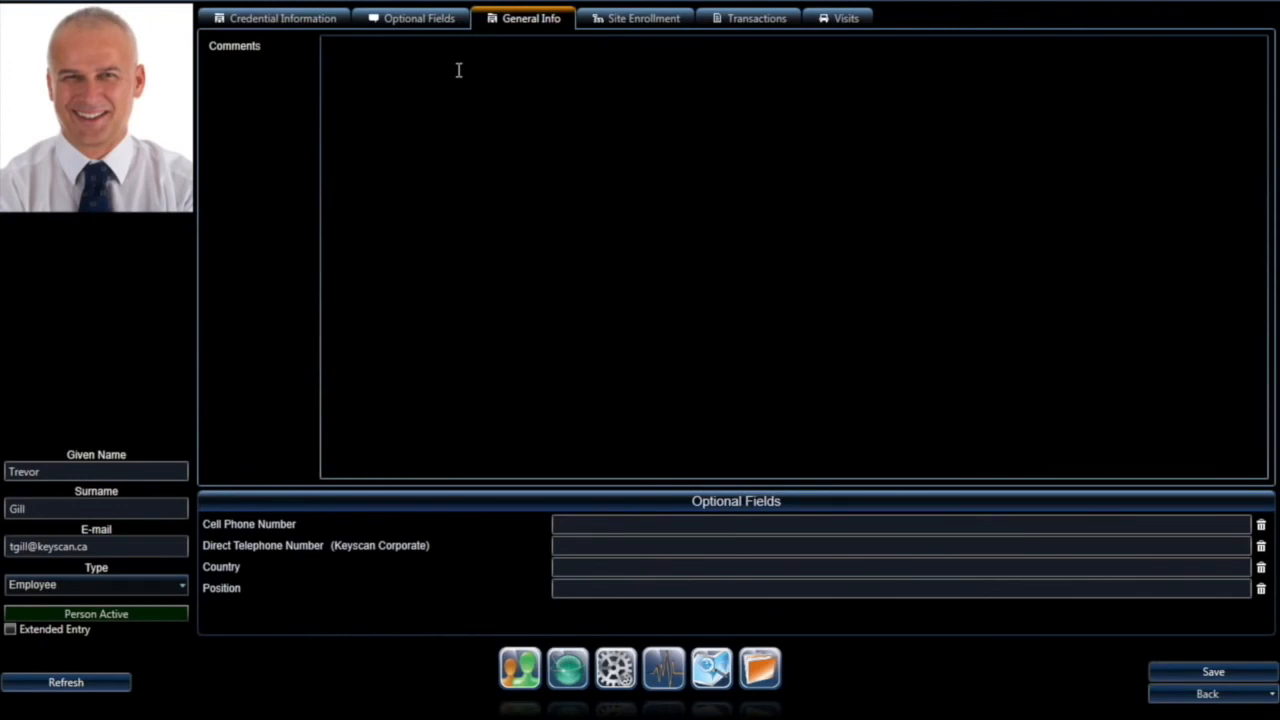
type("type notes here")
Step: Review site enrollment and transactions, briefly toggling Receive Live Transactions on and off
left_click(664, 21)
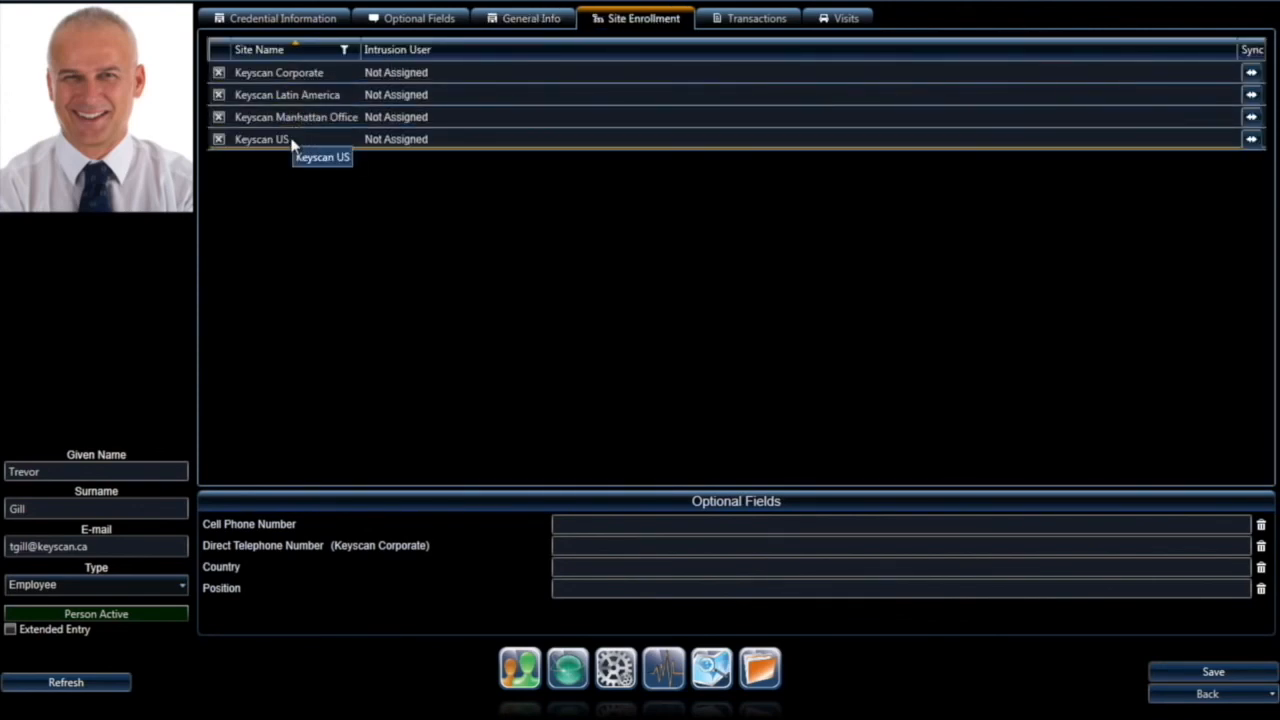
left_click(755, 20)
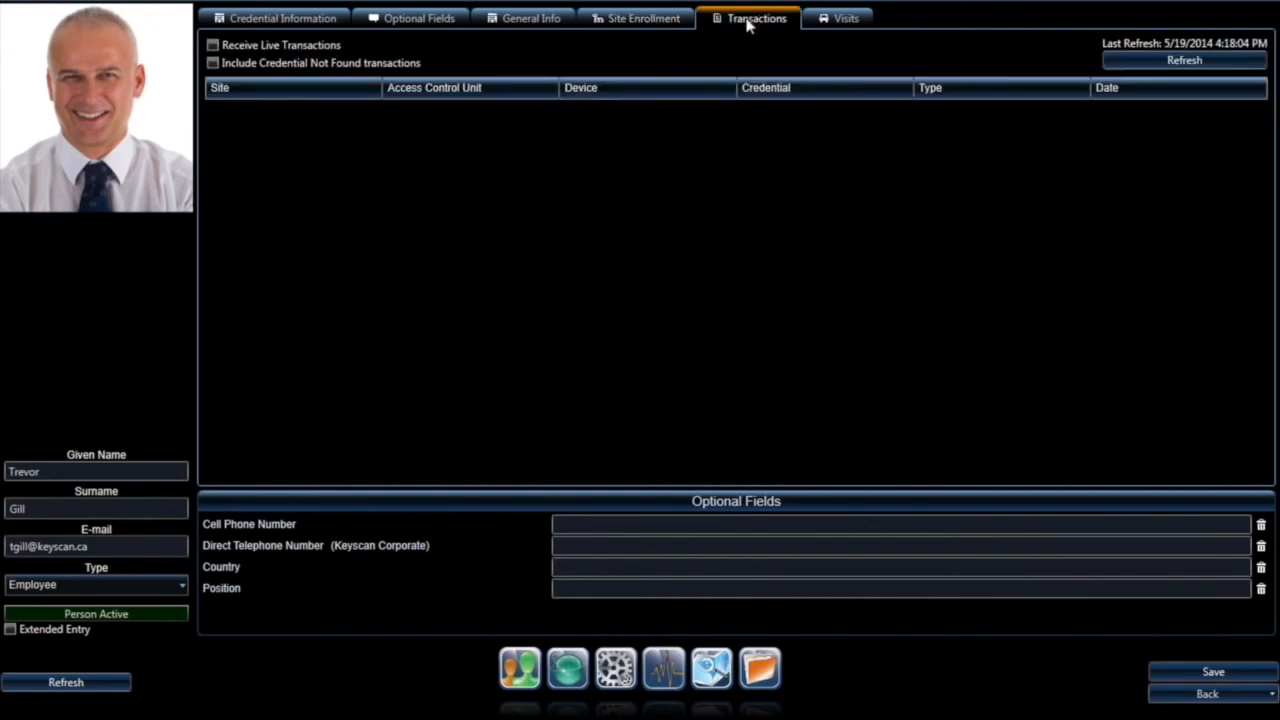
left_click(213, 46)
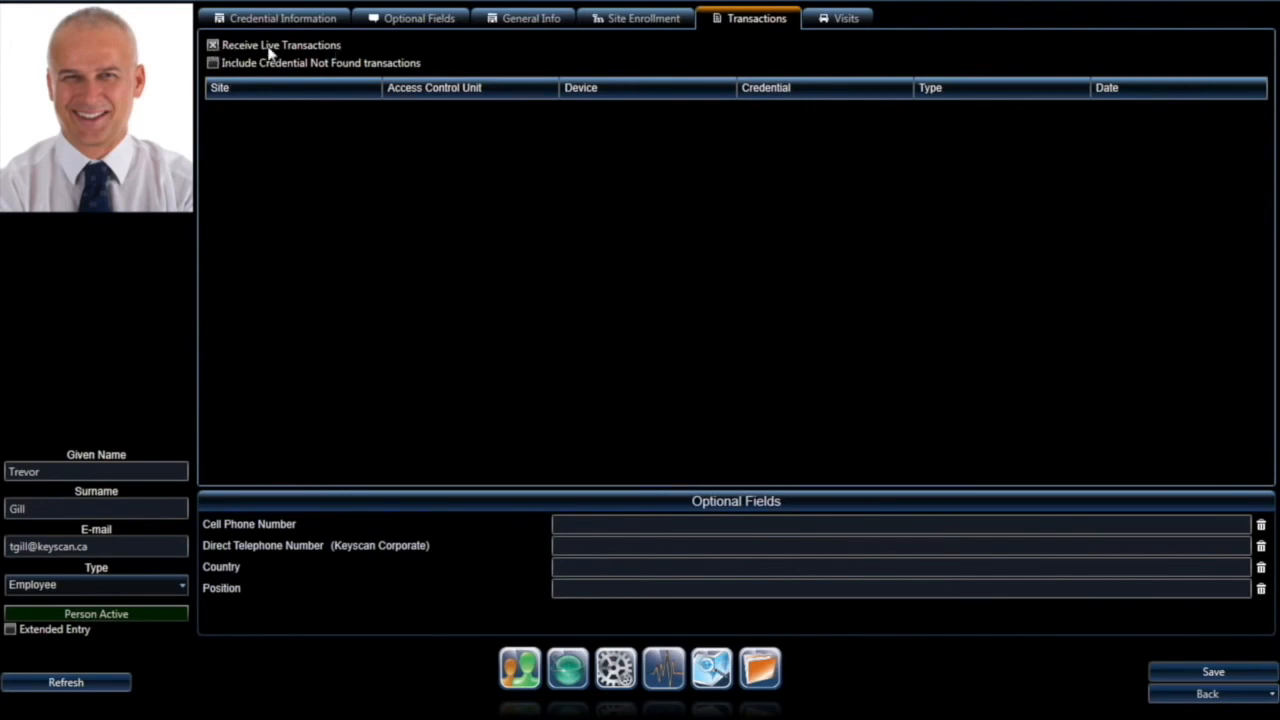
left_click(213, 45)
left_click(834, 22)
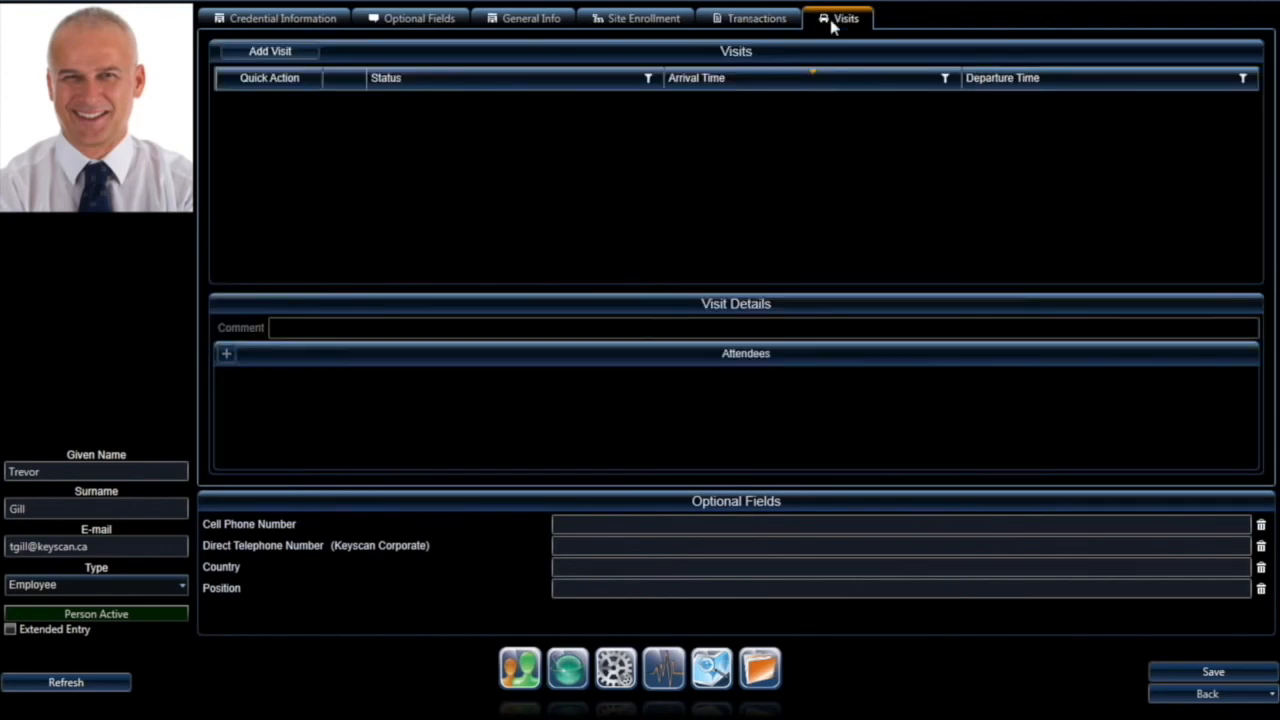
Step: Add a 5/19/2014 4:21–5:21 PM visit, mark it Arrived, and save the person
left_click(280, 51)
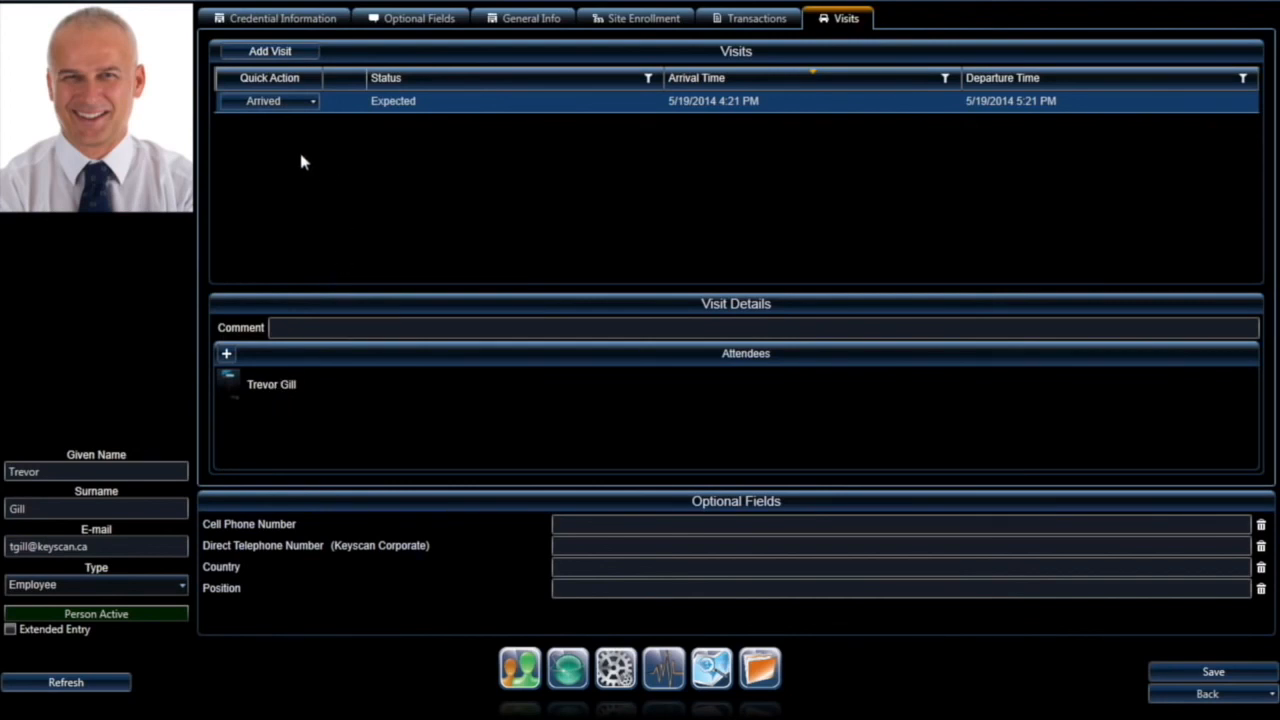
left_click(272, 103)
left_click(1213, 672)
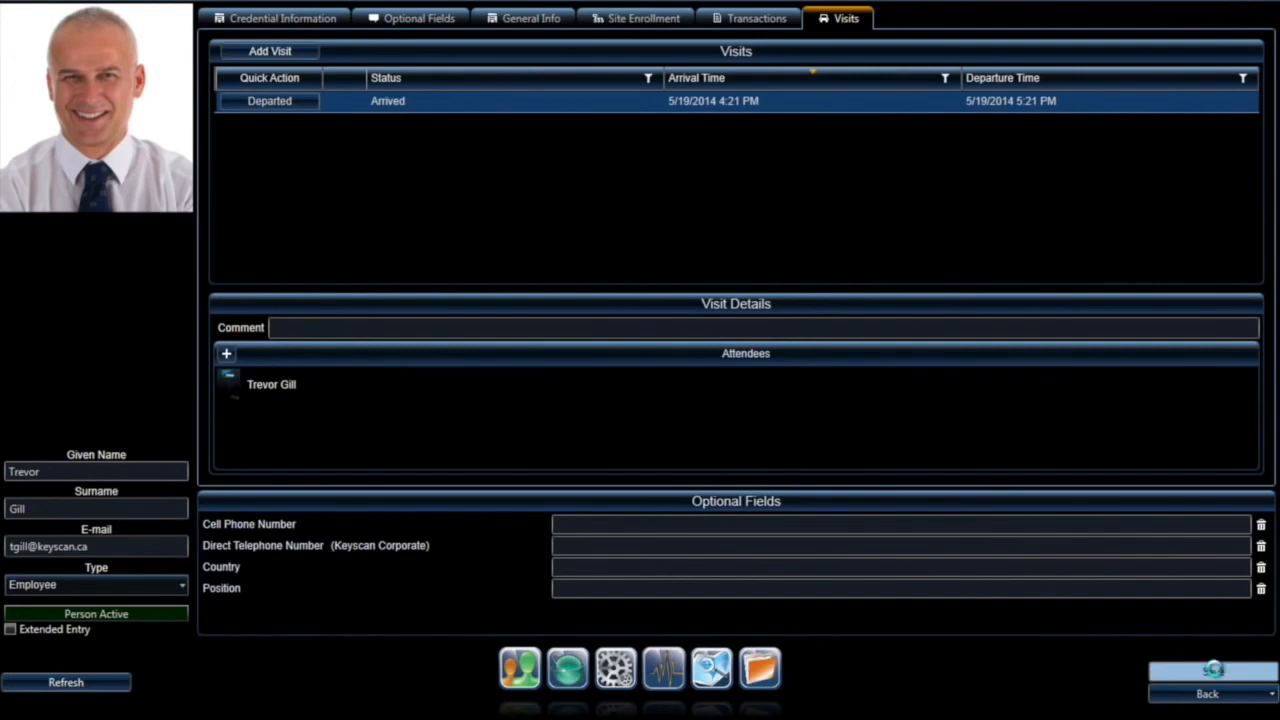